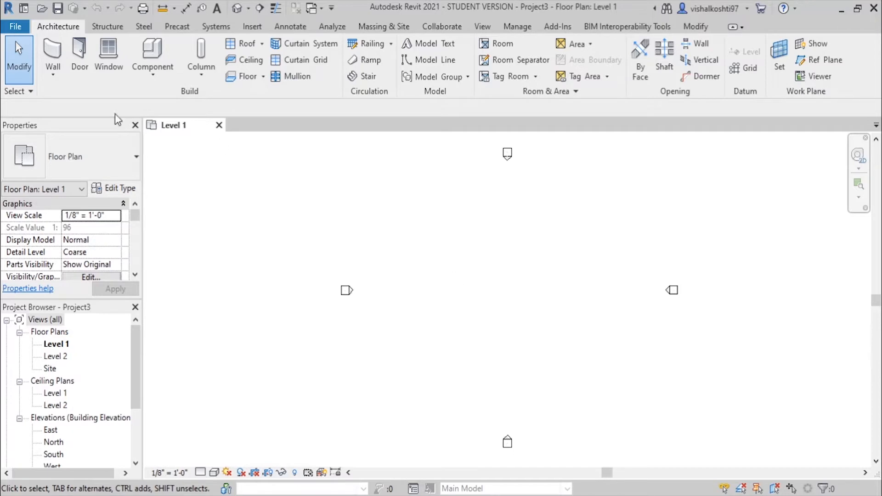
# Draw one straight horizontal Generic - 8" wall between the elevation markers on Level 1, with a 20' unconnected height
pyautogui.click(56, 54)
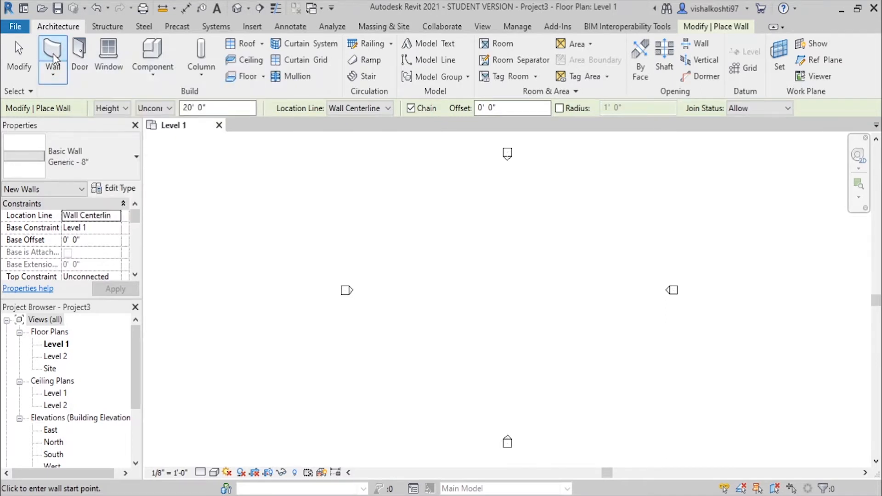
pyautogui.click(54, 54)
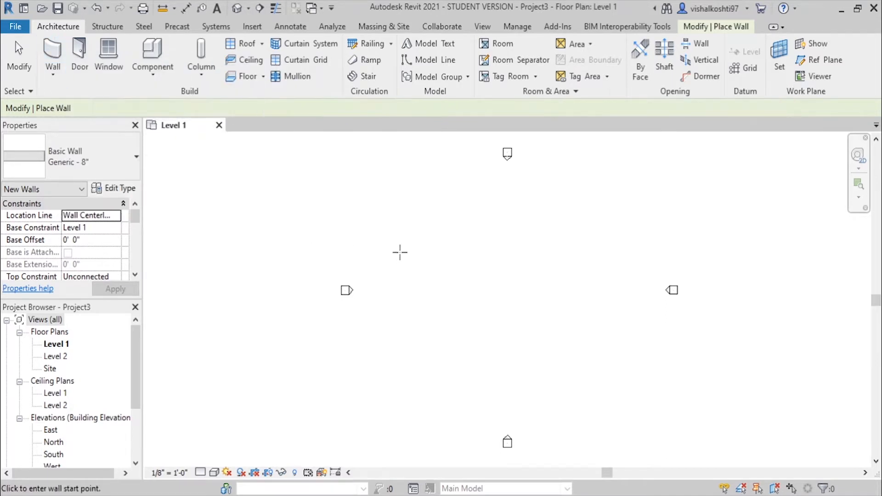
pyautogui.click(82, 159)
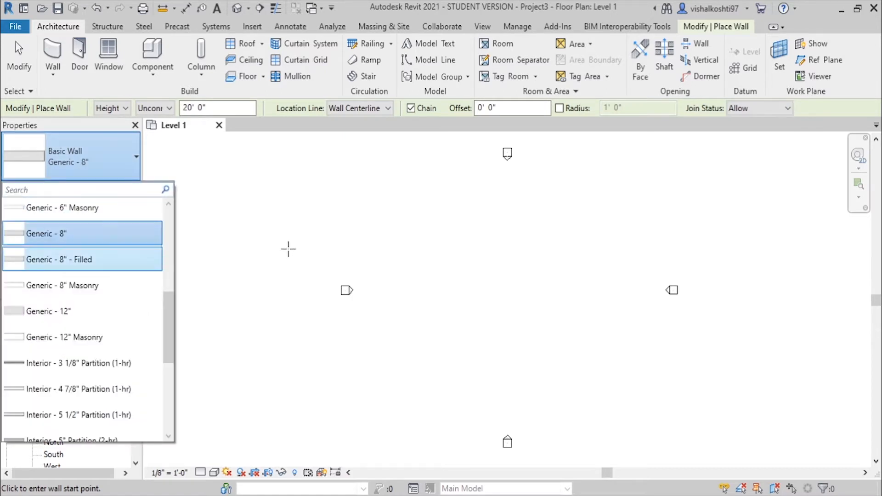
pyautogui.click(111, 232)
pyautogui.click(439, 262)
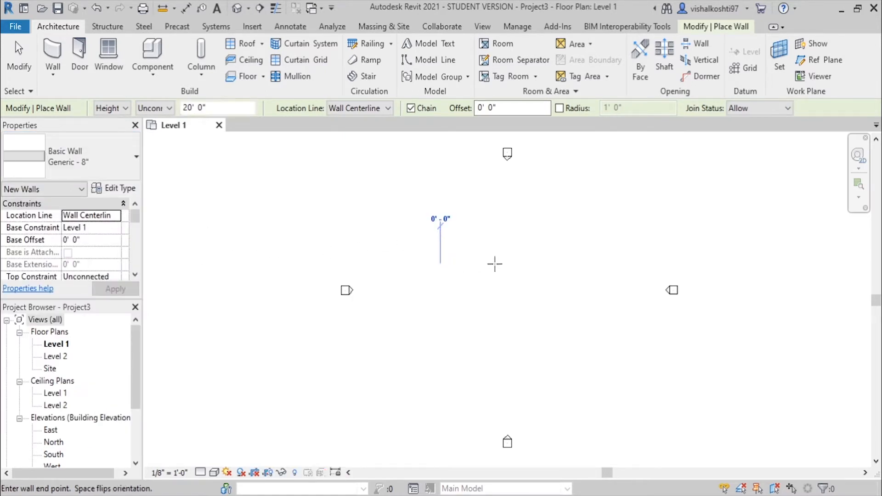
pyautogui.scroll(5, 509, 262)
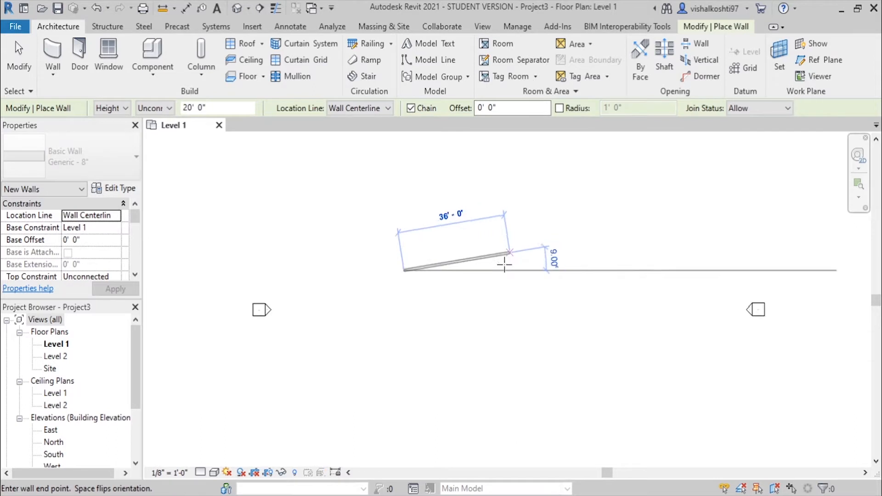
pyautogui.click(538, 279)
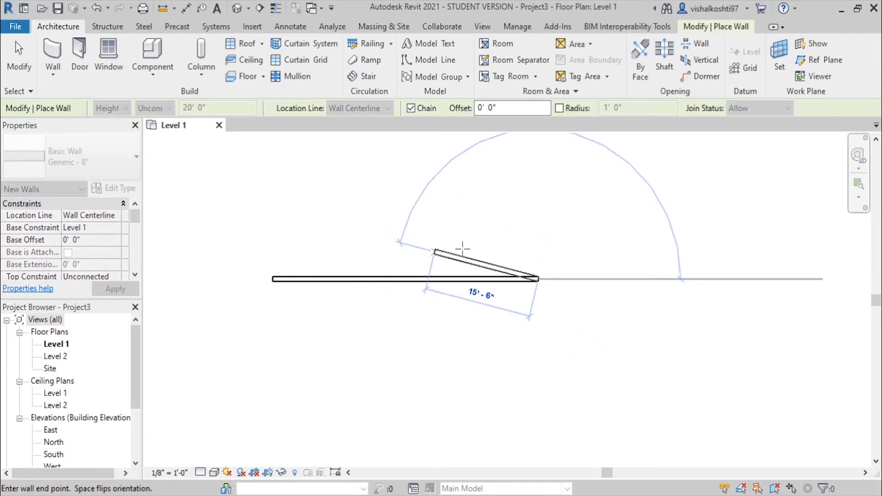
pyautogui.press('Escape')
pyautogui.press('Escape')
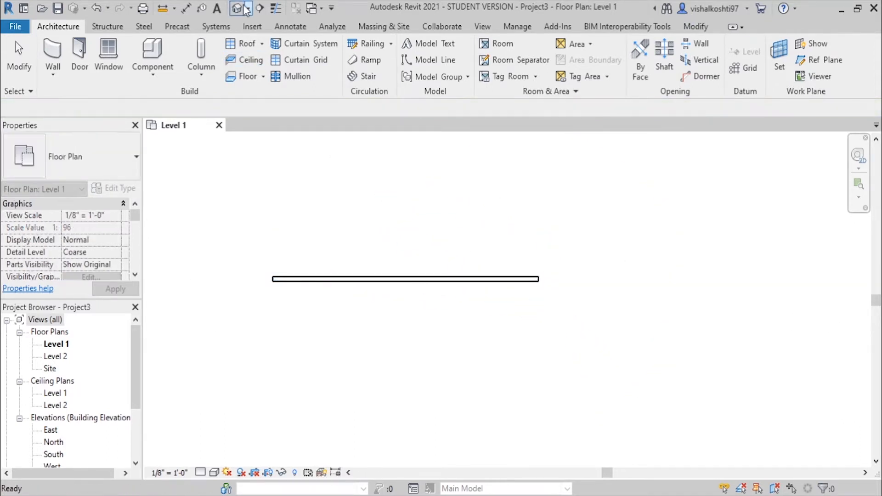
# Open the default 3D view and change its visual style so the wall's surfaces appear filled instead of line-only
pyautogui.click(238, 9)
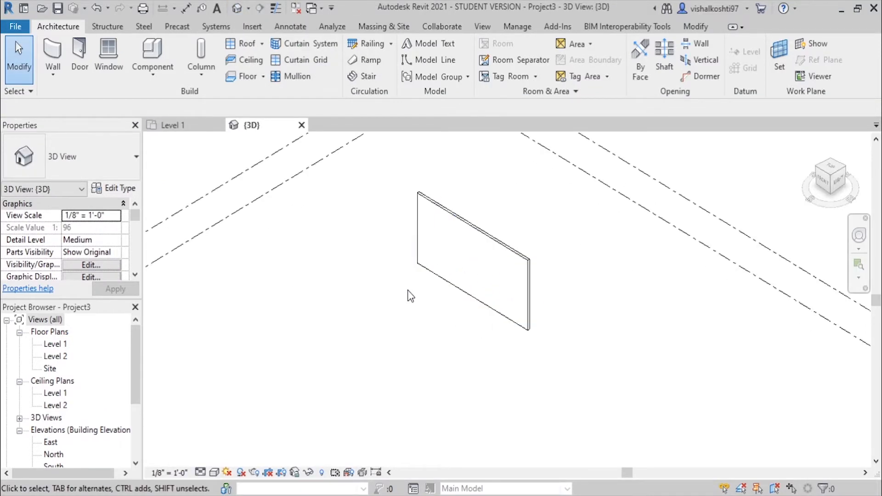
pyautogui.click(214, 473)
pyautogui.click(215, 461)
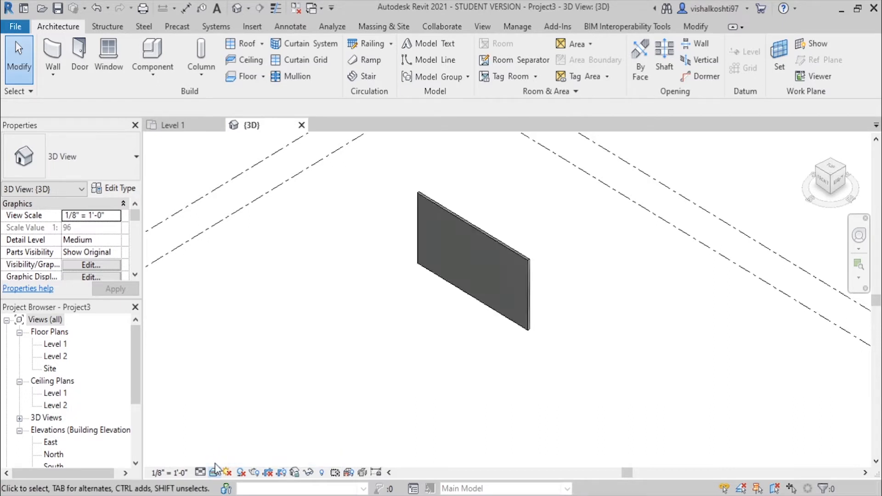
# Open the Material Browser, enlarge its library area and expand the AEC Materials library into its categories
pyautogui.click(529, 30)
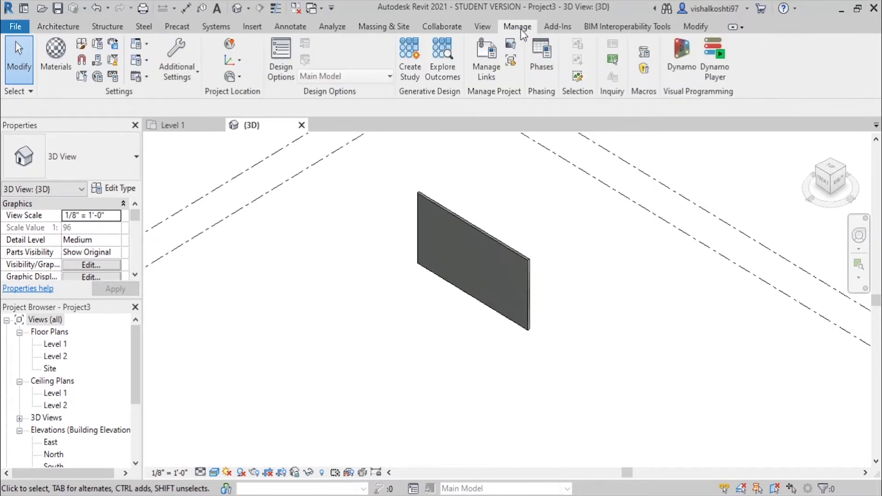
pyautogui.click(64, 58)
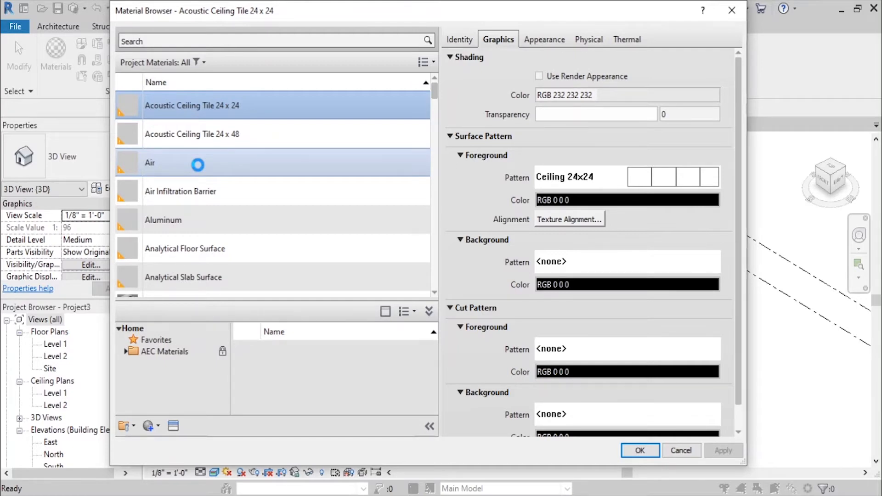
pyautogui.click(146, 351)
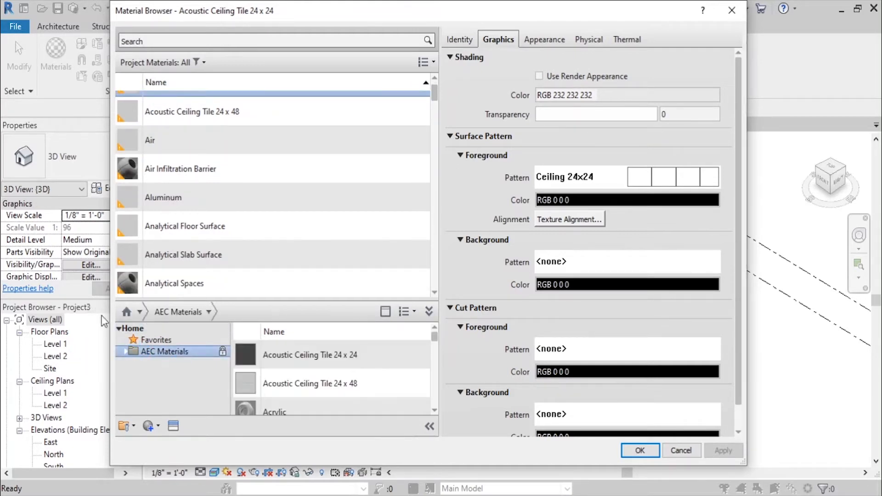
pyautogui.moveTo(260, 299); pyautogui.dragTo(268, 206)
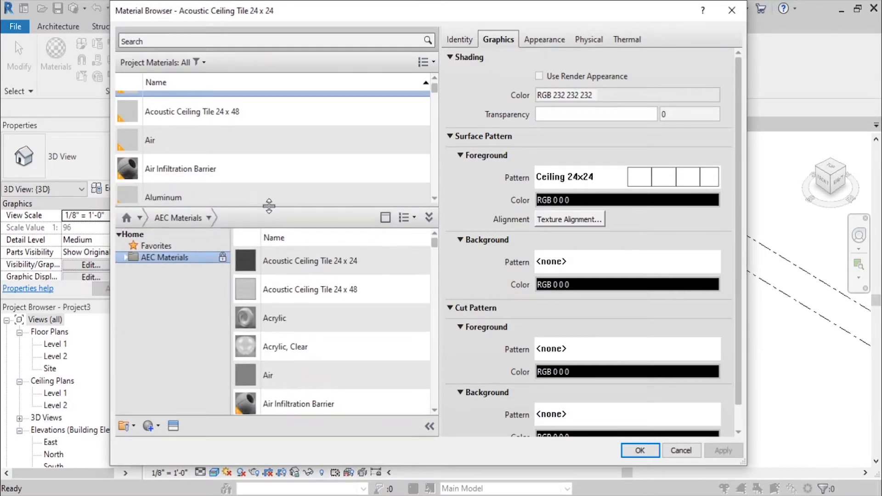
pyautogui.click(127, 258)
# Browse the AEC Materials categories, including Gas, Liquid, Plastic, Tile and Metal, to see which materials they offer
pyautogui.click(154, 327)
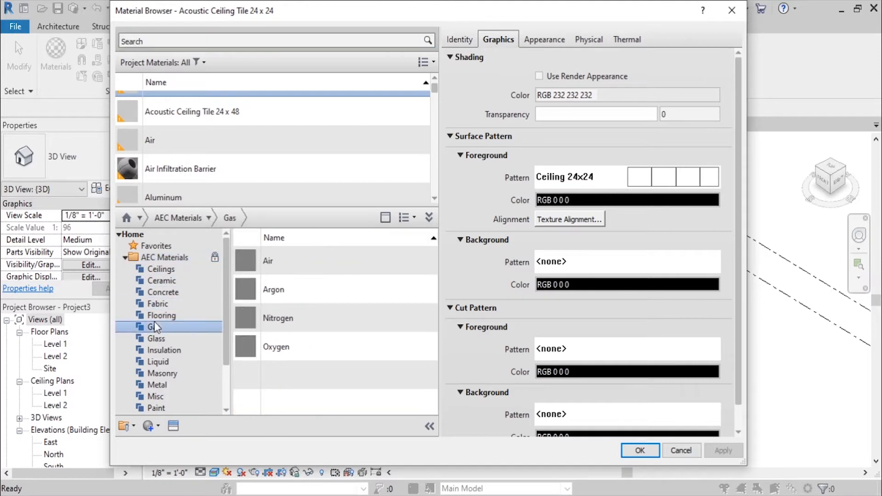
pyautogui.click(158, 362)
pyautogui.scroll(-2, 161, 367)
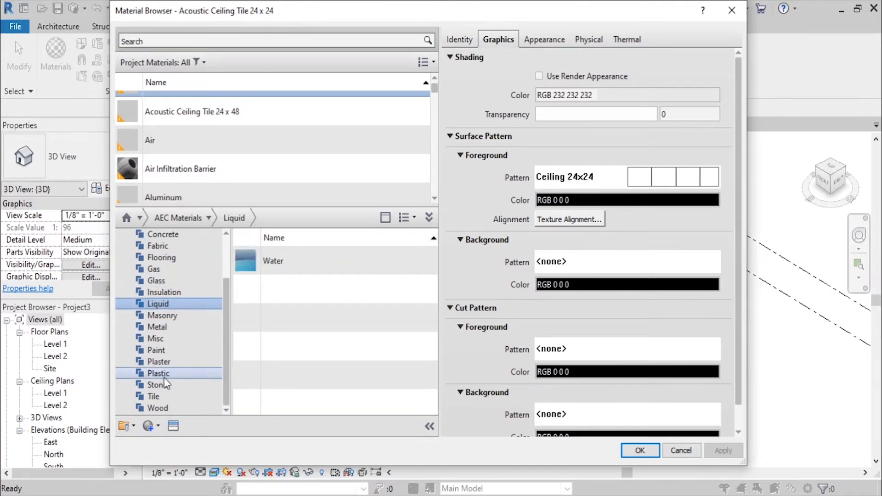
pyautogui.click(161, 375)
pyautogui.click(159, 396)
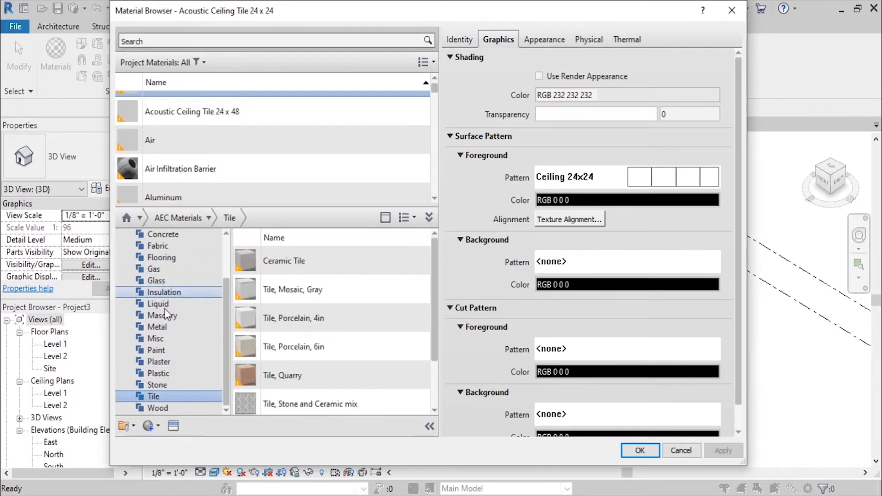
pyautogui.click(164, 307)
pyautogui.click(183, 325)
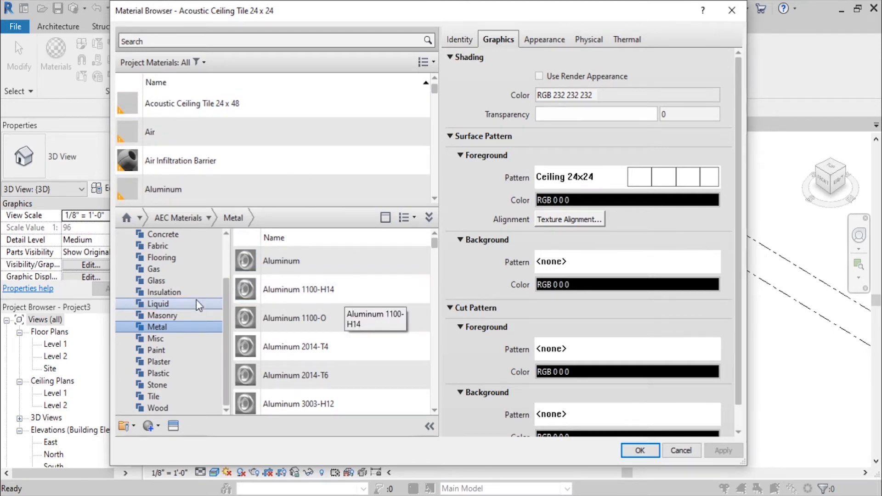
# Add the Stone, Natural Soldier material from the AEC Masonry category to the project materials
pyautogui.click(189, 317)
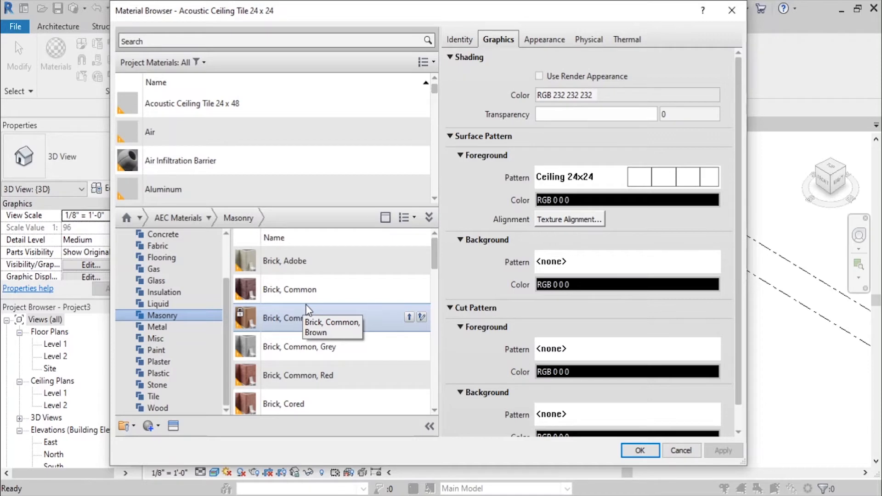
pyautogui.scroll(-3, 301, 338)
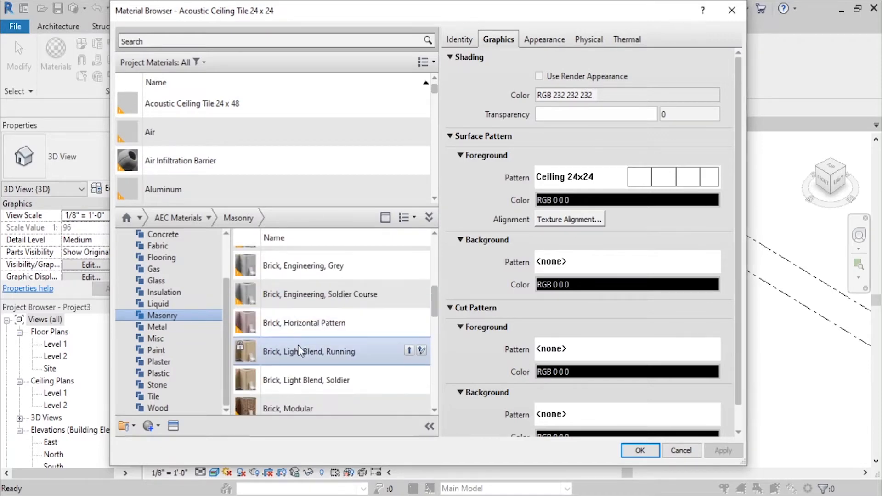
pyautogui.scroll(-8, 298, 350)
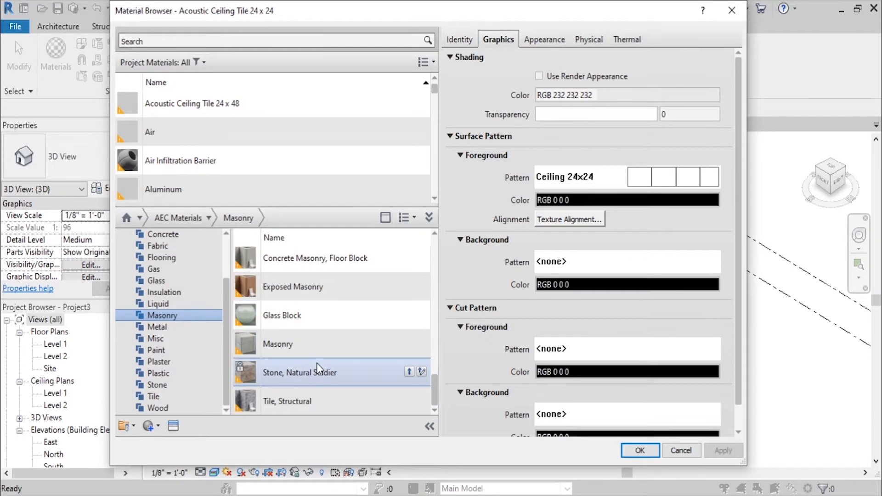
pyautogui.click(409, 372)
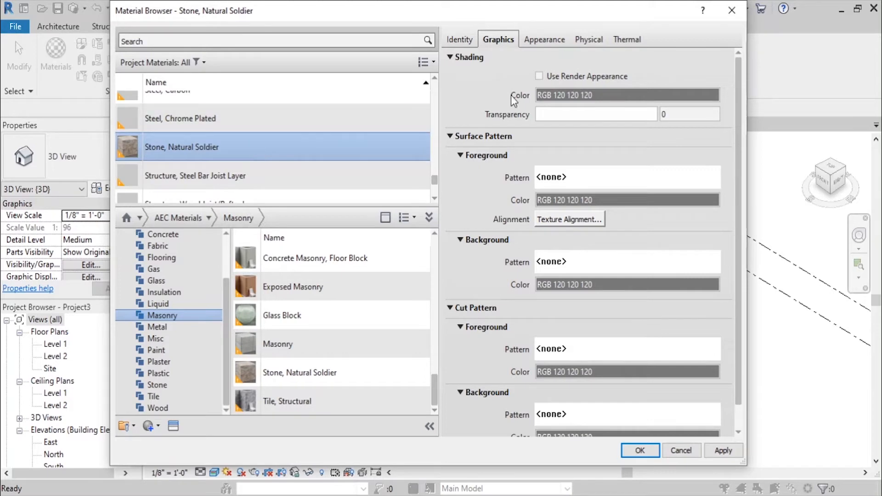
# Review the Stone, Natural Soldier material's identity data, including its name, description and available classes
pyautogui.click(470, 41)
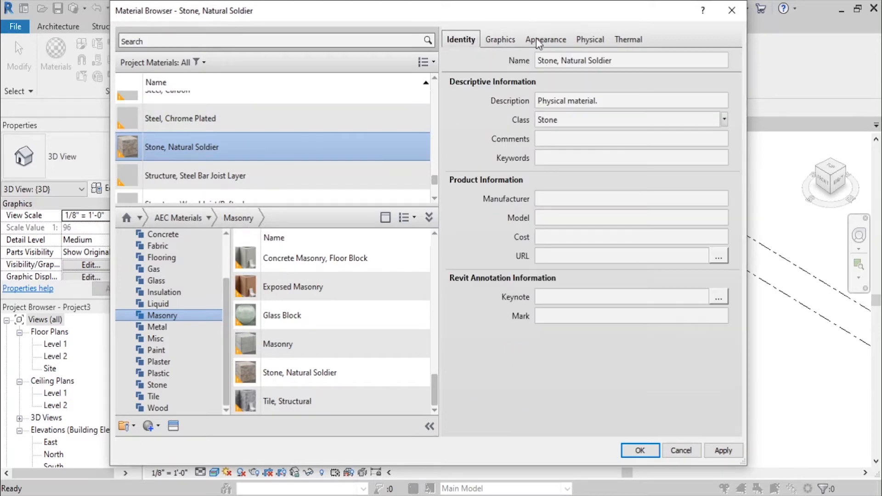
pyautogui.click(558, 62)
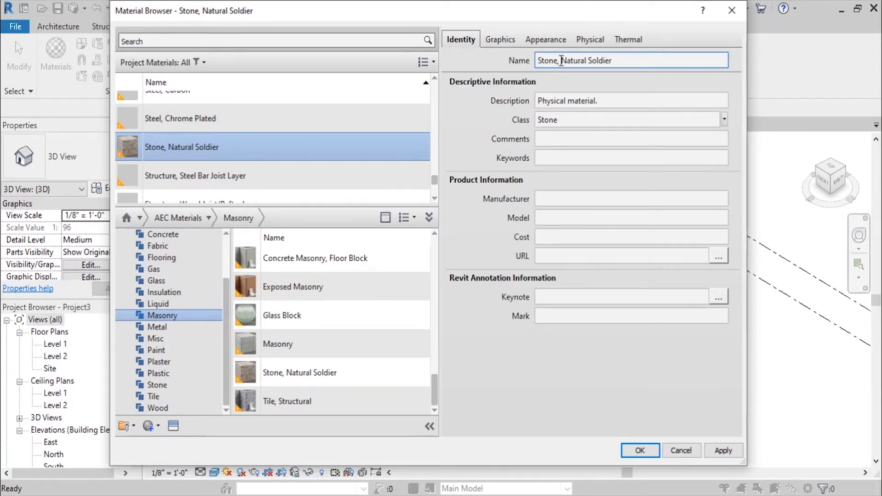
pyautogui.moveTo(536, 60); pyautogui.dragTo(642, 61)
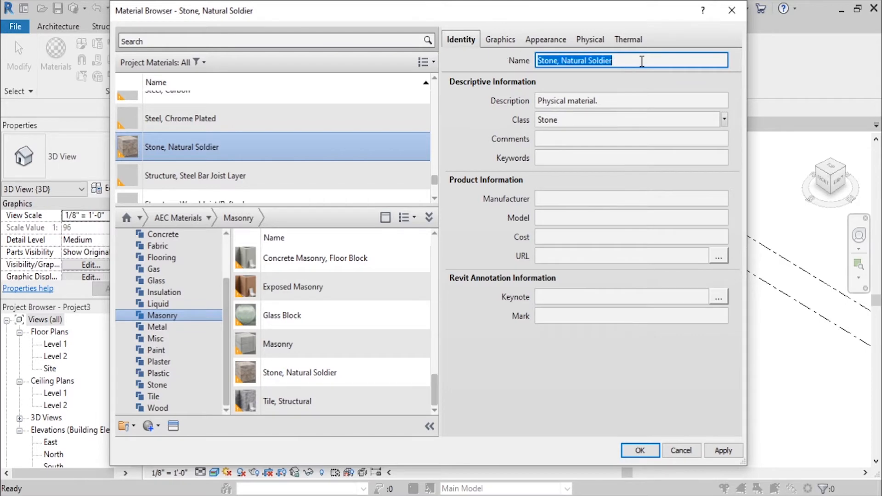
pyautogui.click(621, 101)
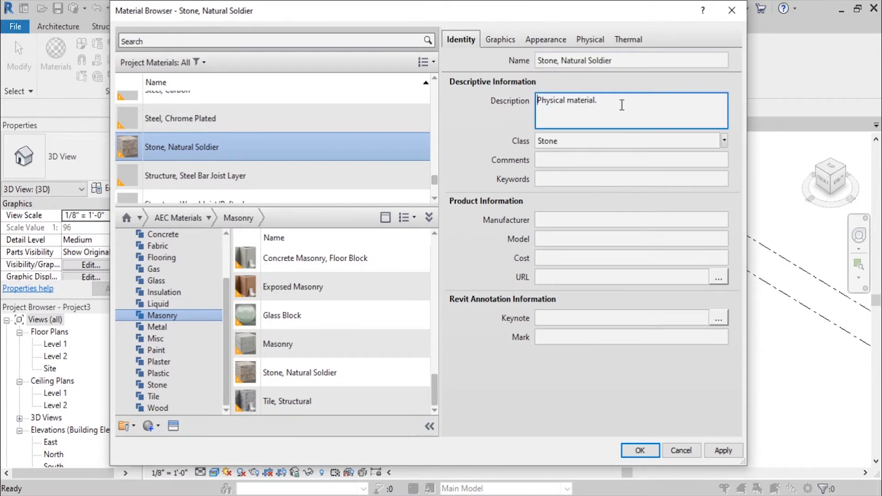
pyautogui.click(602, 141)
pyautogui.click(725, 121)
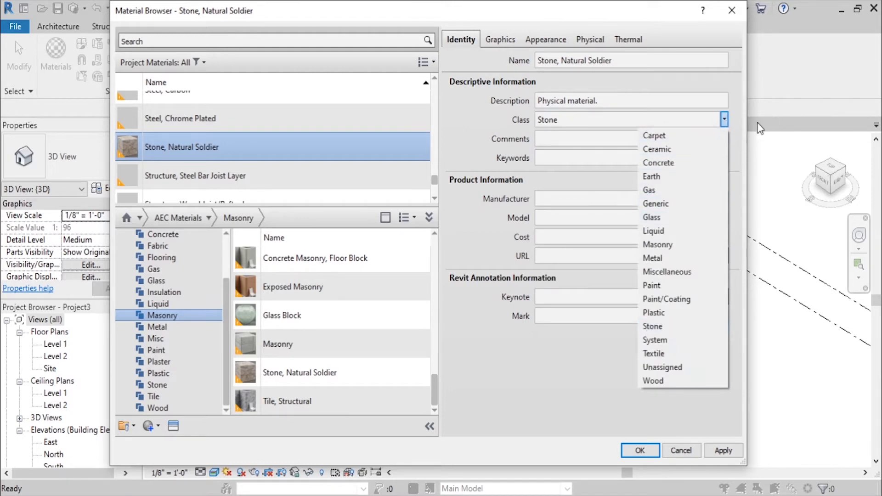
pyautogui.click(739, 136)
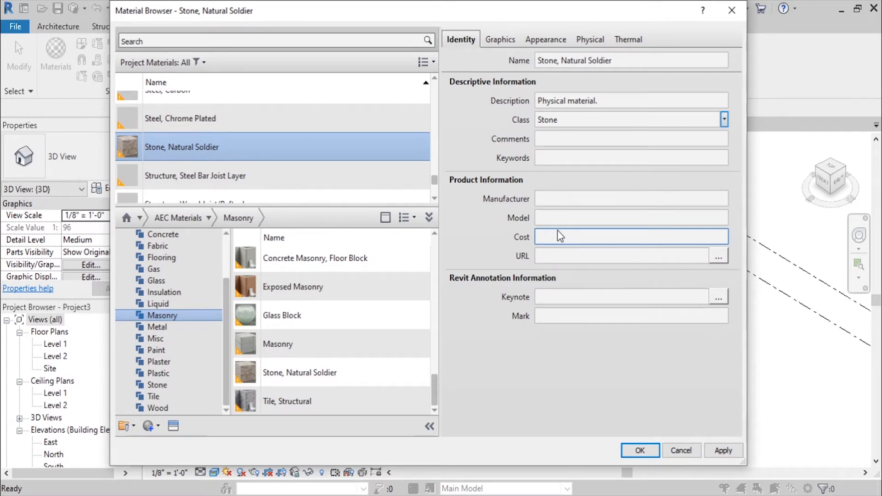
# Take the stone's shading color, RGB 125 107 93, from its render appearance, leaving Use Render Appearance off
pyautogui.click(508, 43)
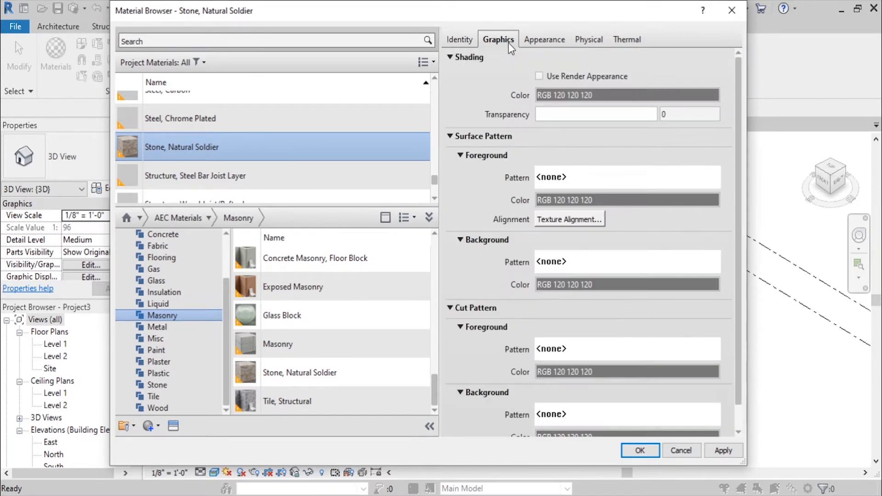
pyautogui.click(545, 76)
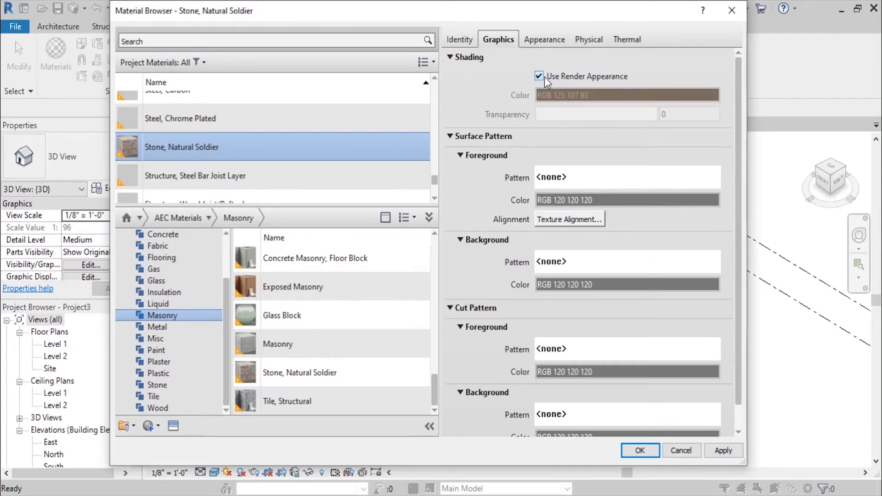
pyautogui.click(539, 73)
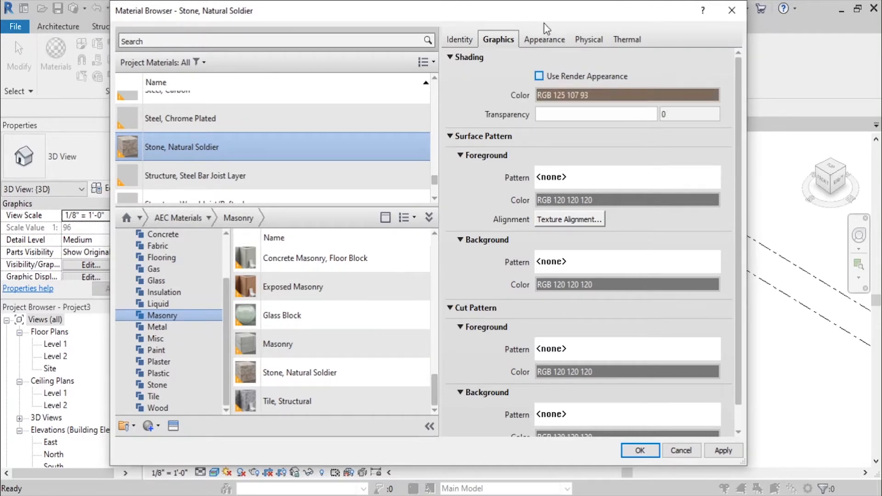
# Examine the stone material's appearance, physical and thermal assets, including its mechanical properties
pyautogui.click(547, 40)
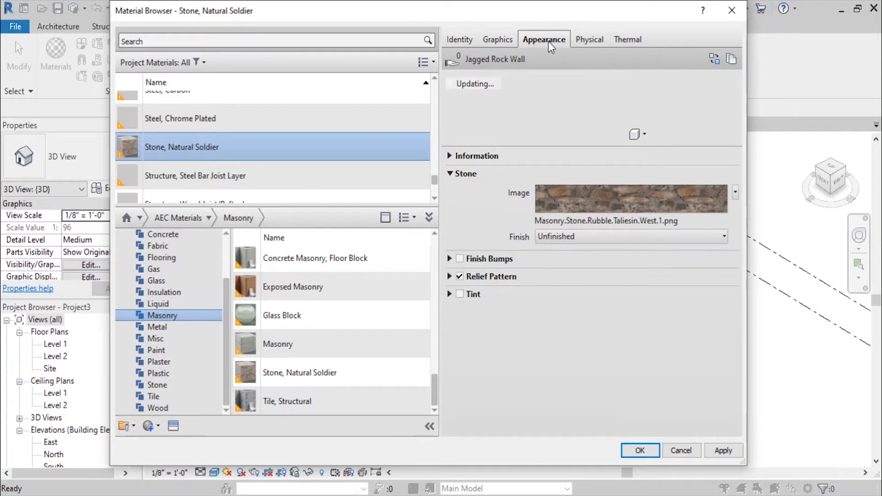
pyautogui.click(591, 41)
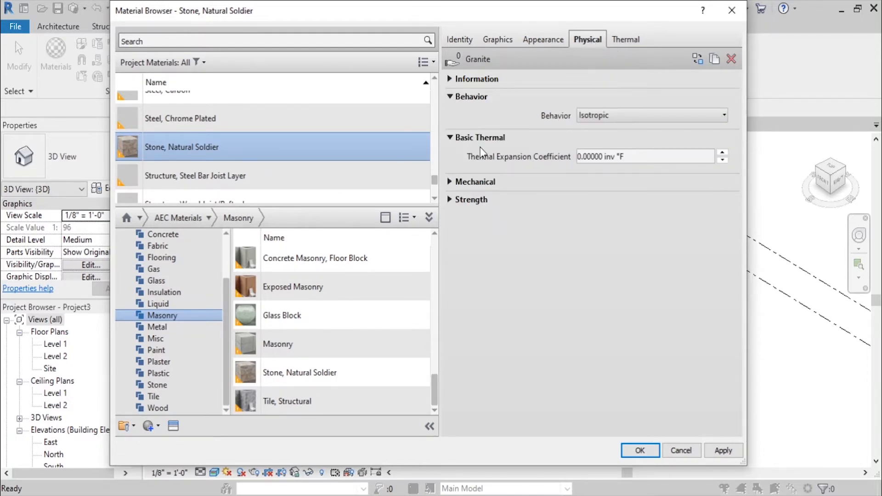
pyautogui.click(475, 183)
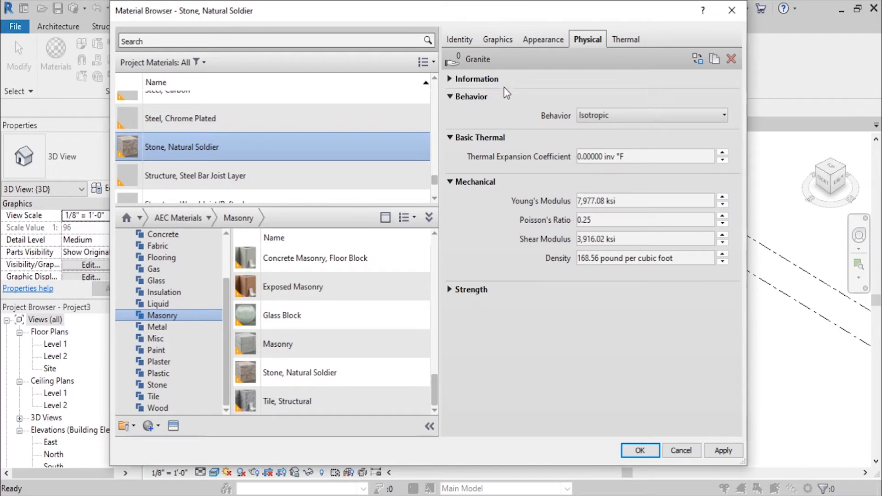
pyautogui.click(630, 40)
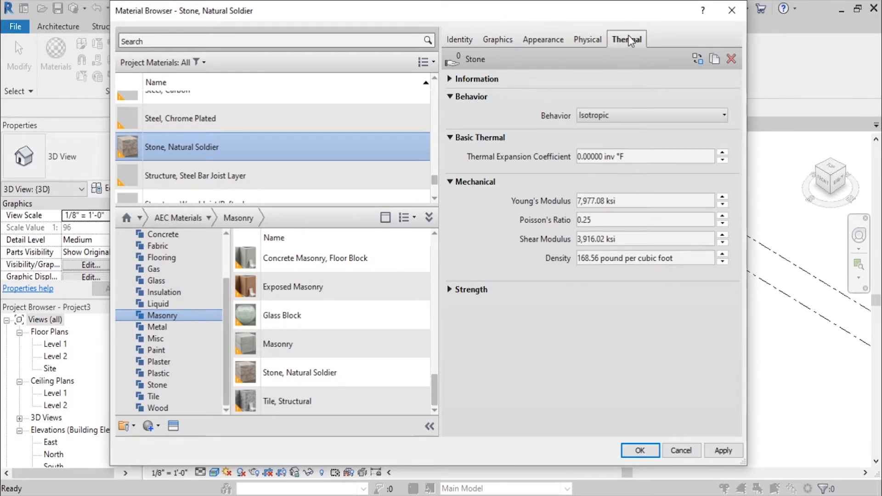
pyautogui.click(546, 40)
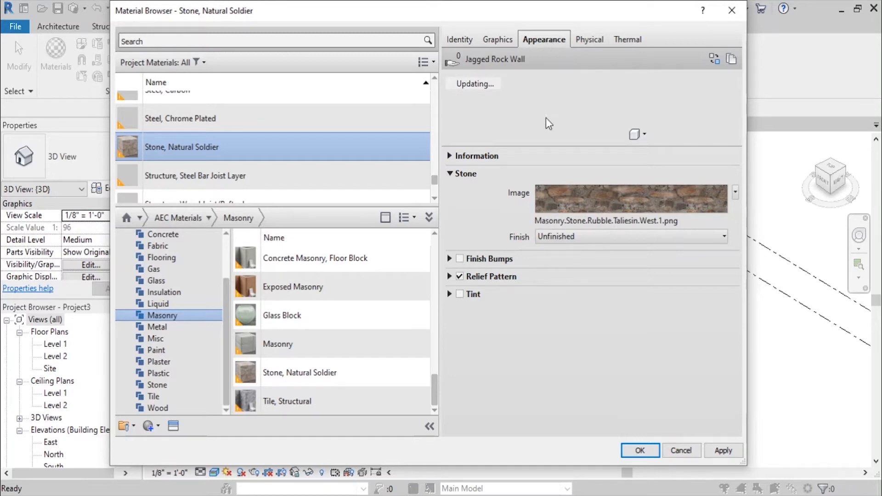
# Show the Jagged Rock Wall asset's information and change its preview scene to Walls, then to Sphere, with a smaller preview area
pyautogui.click(493, 145)
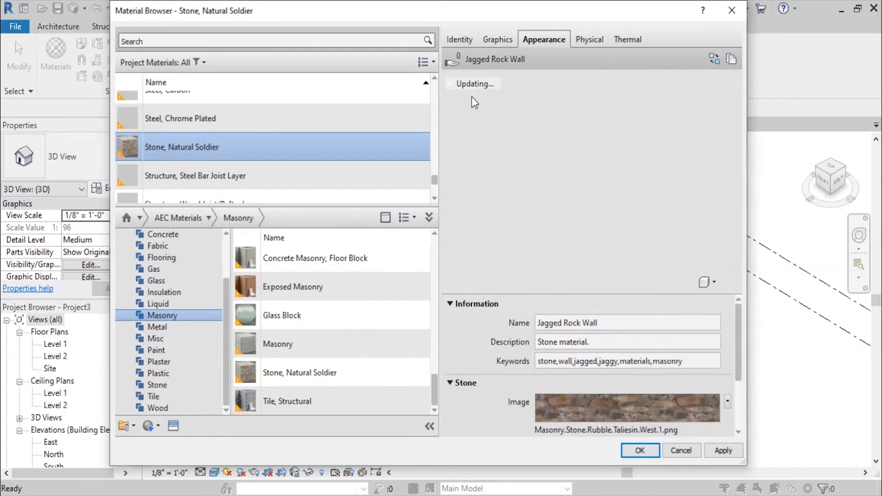
pyautogui.click(707, 281)
pyautogui.moveTo(710, 299)
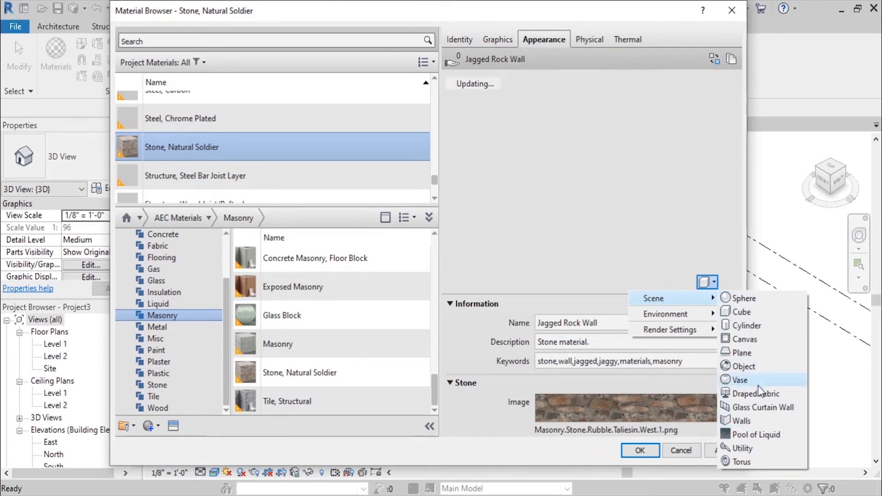
pyautogui.click(748, 421)
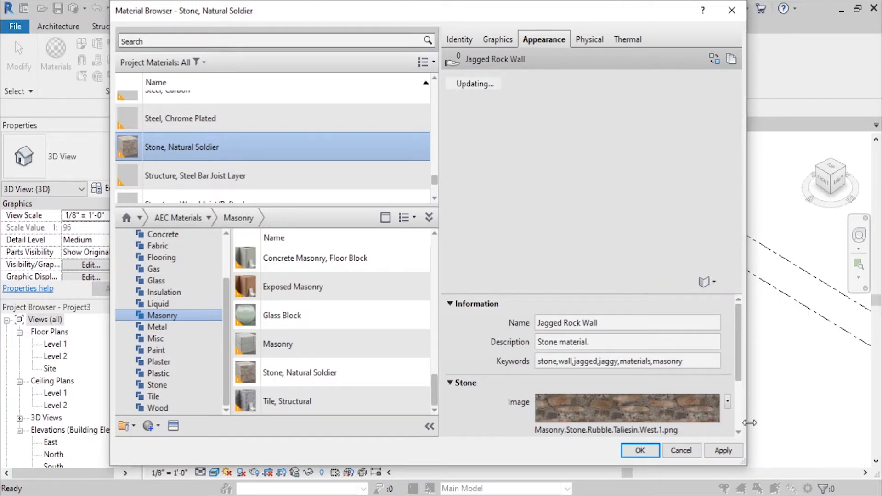
pyautogui.click(707, 281)
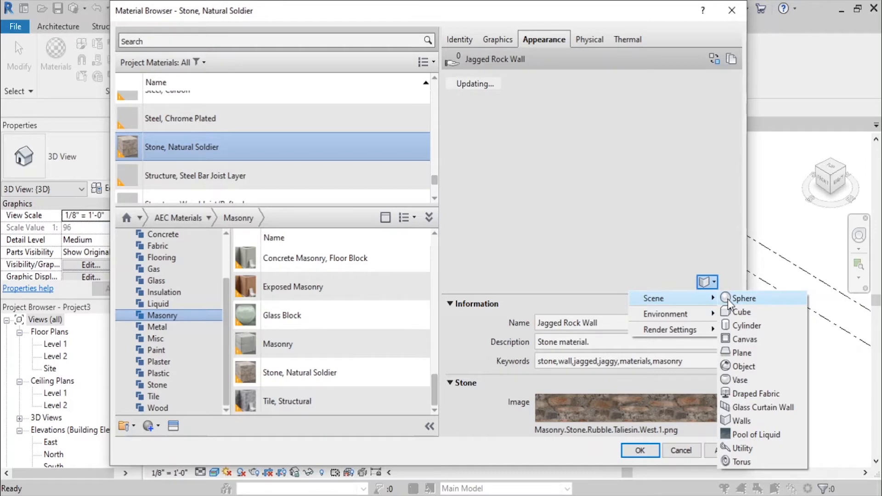
pyautogui.click(729, 300)
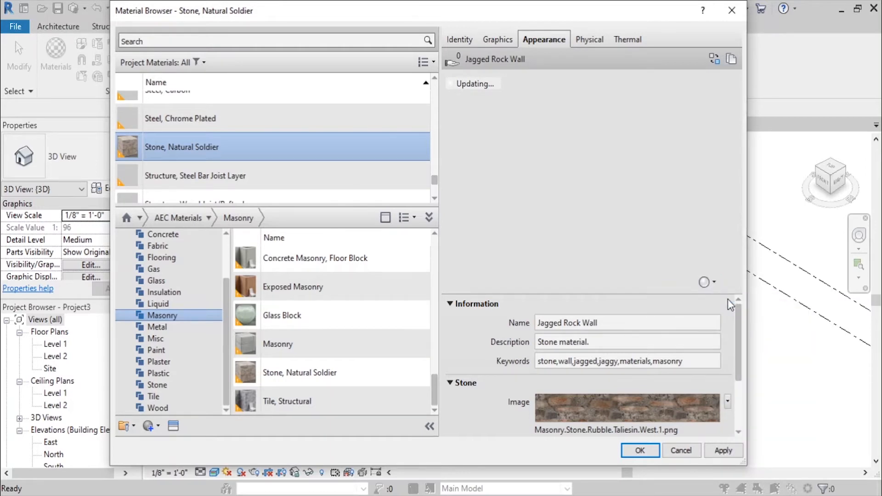
pyautogui.moveTo(659, 294); pyautogui.dragTo(668, 155)
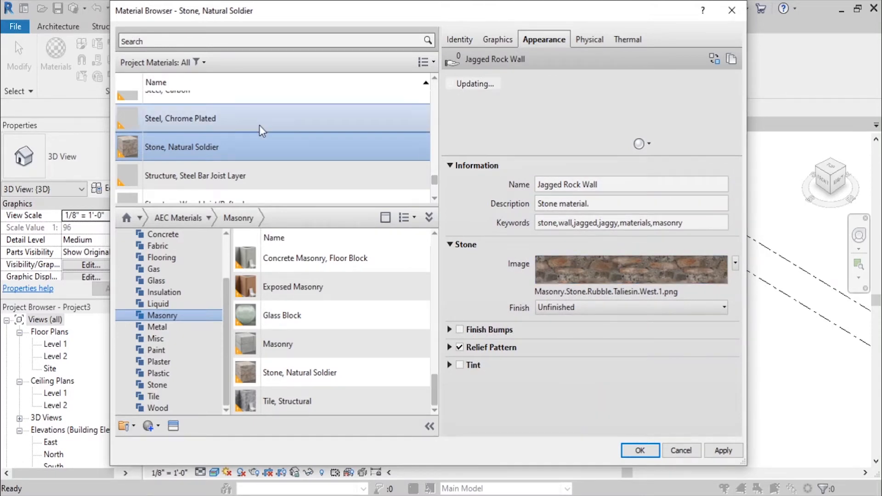
# Duplicate the Stone, Natural Soldier project material and name the copy Stone, Natural Soldier 2
pyautogui.rightClick(274, 159)
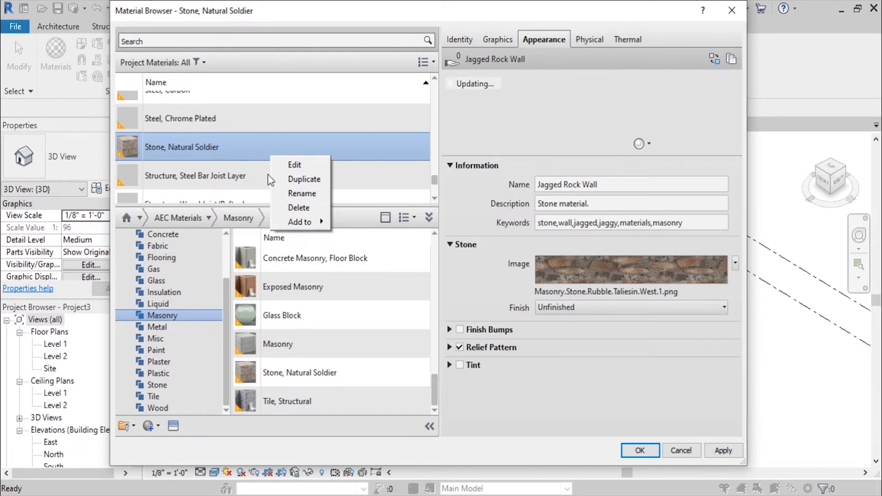
pyautogui.click(304, 177)
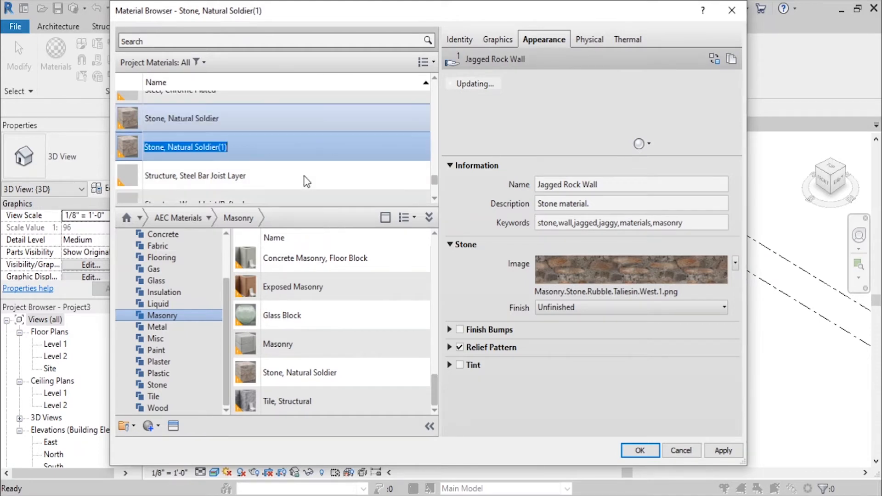
pyautogui.press('End')
pyautogui.press('BackSpace')
pyautogui.press('BackSpace')
pyautogui.press('BackSpace')
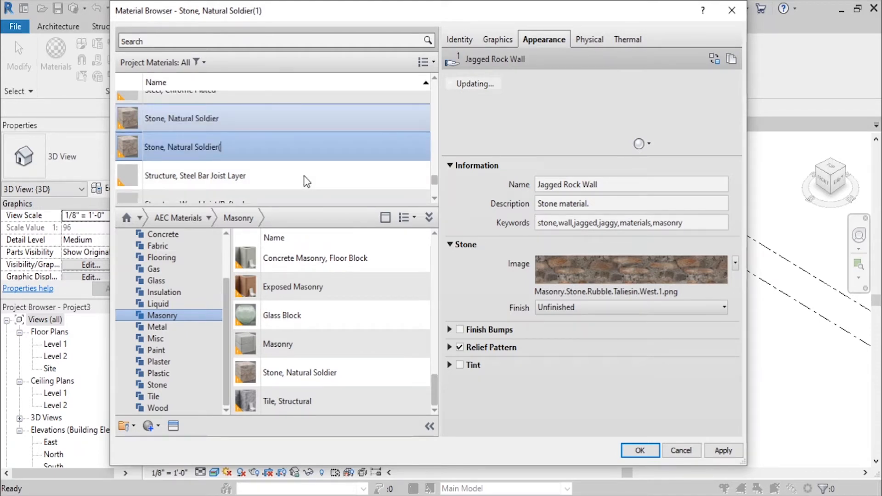
pyautogui.write('m')
pyautogui.press('BackSpace')
pyautogui.write('2')
pyautogui.press('Return')
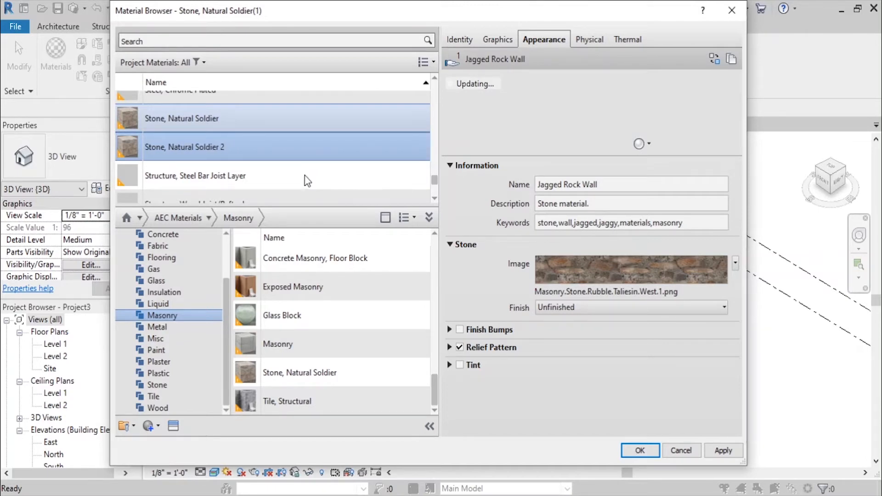
pyautogui.click(587, 222)
pyautogui.press('Tab')
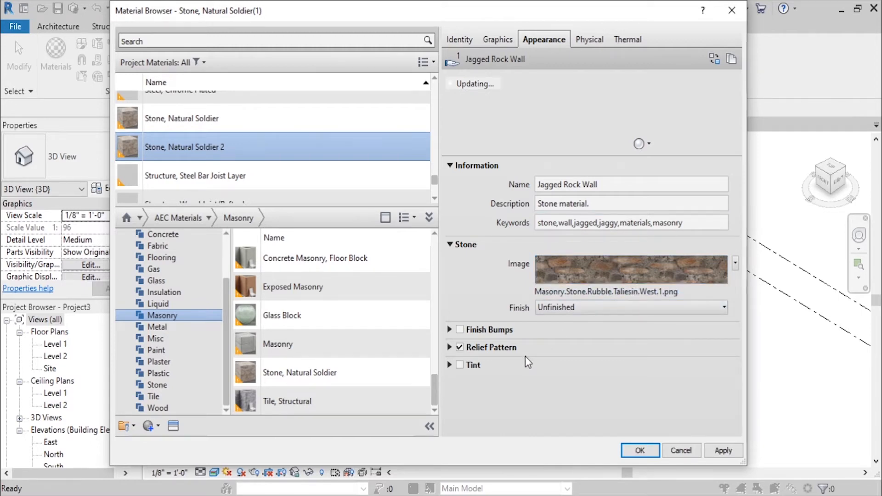
# Compare the appearance assets of Stone, Natural Soldier and its duplicate, and apply the material changes
pyautogui.scroll(1, 377, 97)
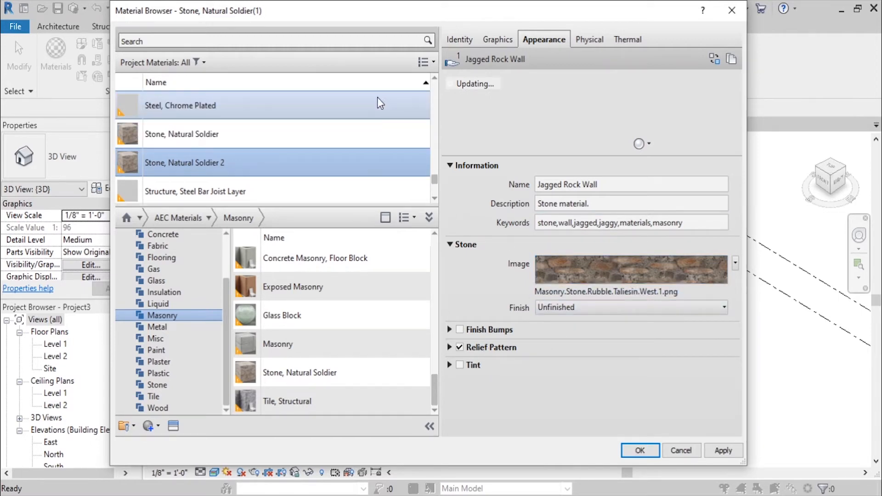
pyautogui.click(388, 141)
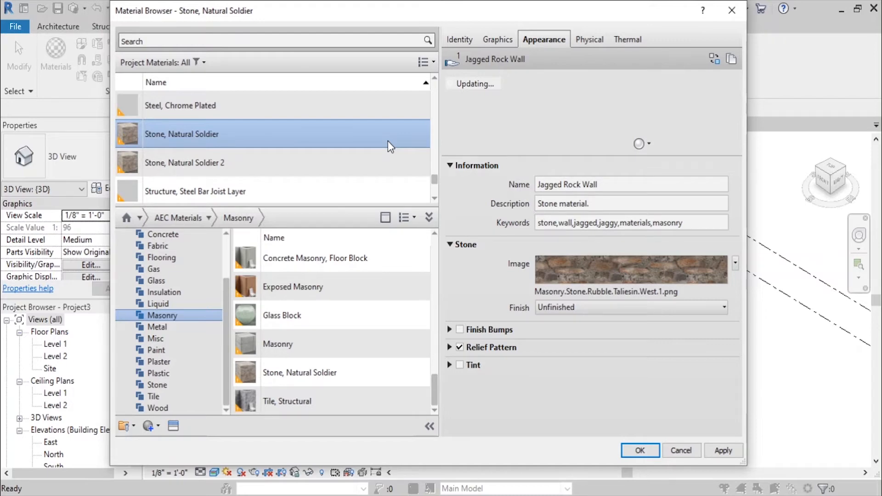
pyautogui.click(358, 166)
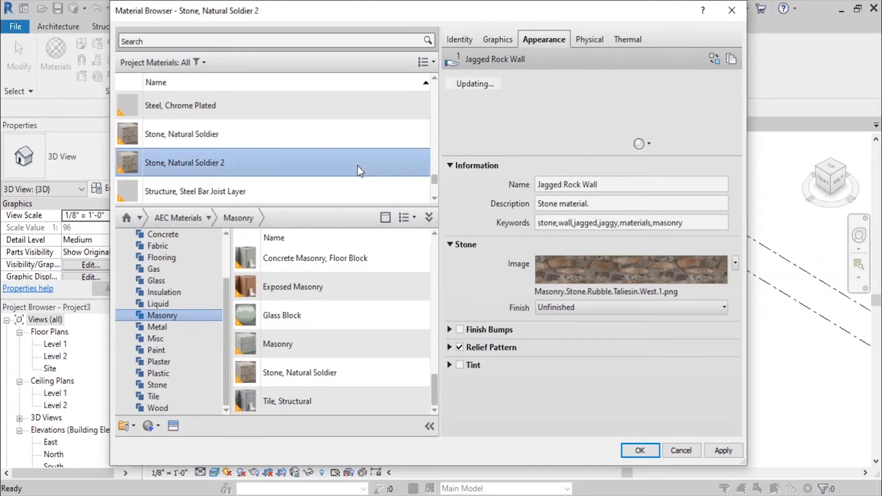
pyautogui.click(296, 136)
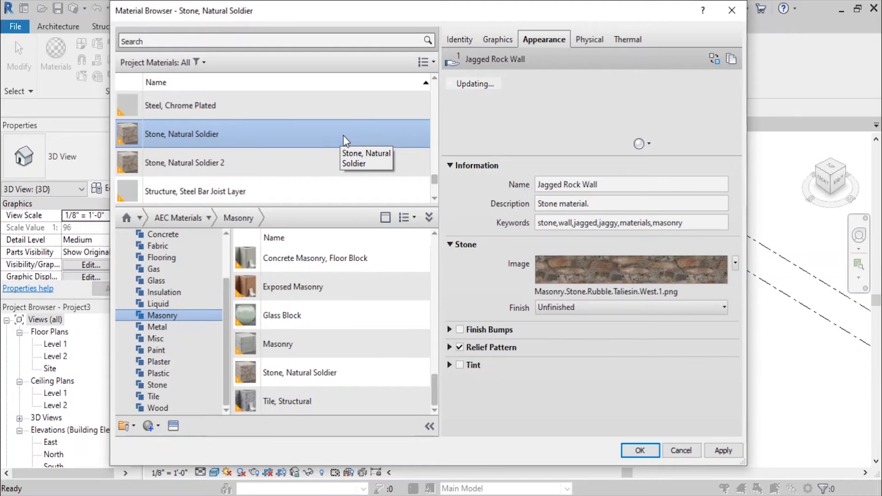
pyautogui.click(354, 167)
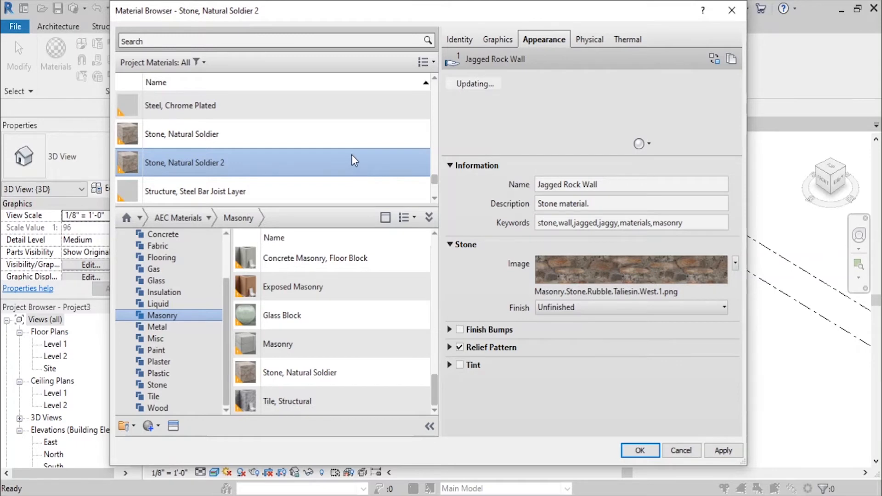
pyautogui.click(352, 140)
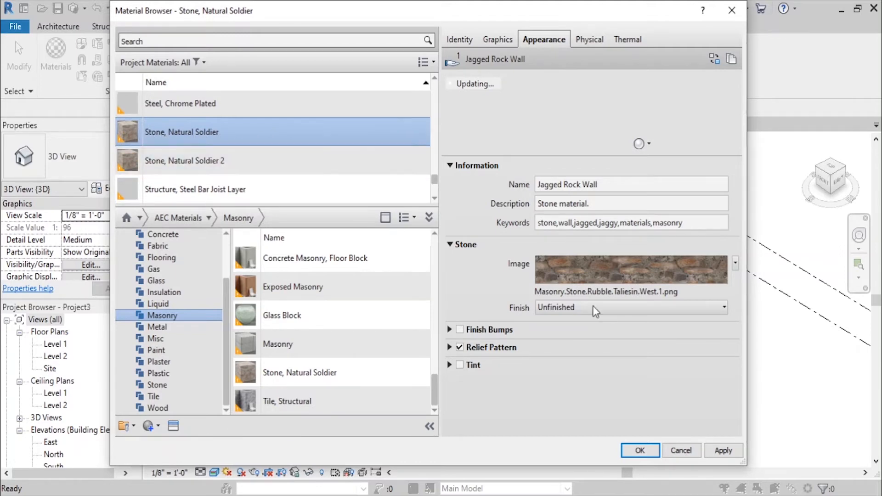
pyautogui.click(722, 453)
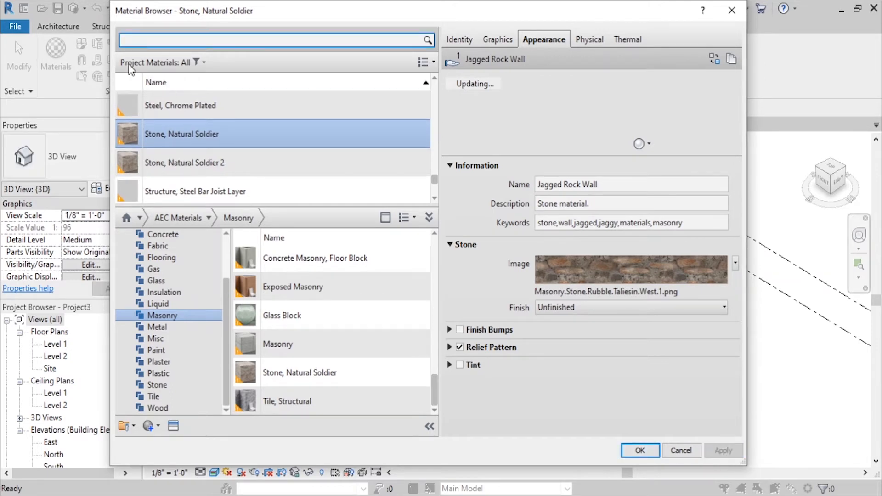
pyautogui.click(633, 453)
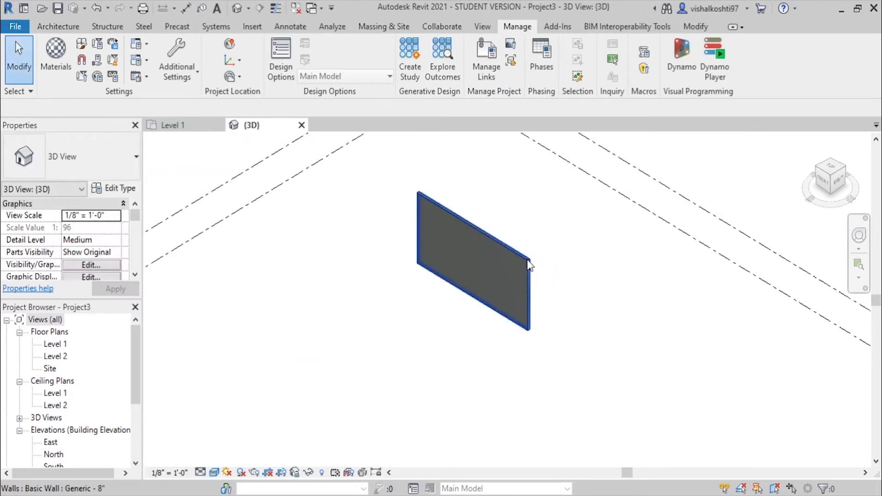
# Paint the wall's large visible face with the Stone, Natural Soldier material
pyautogui.click(530, 266)
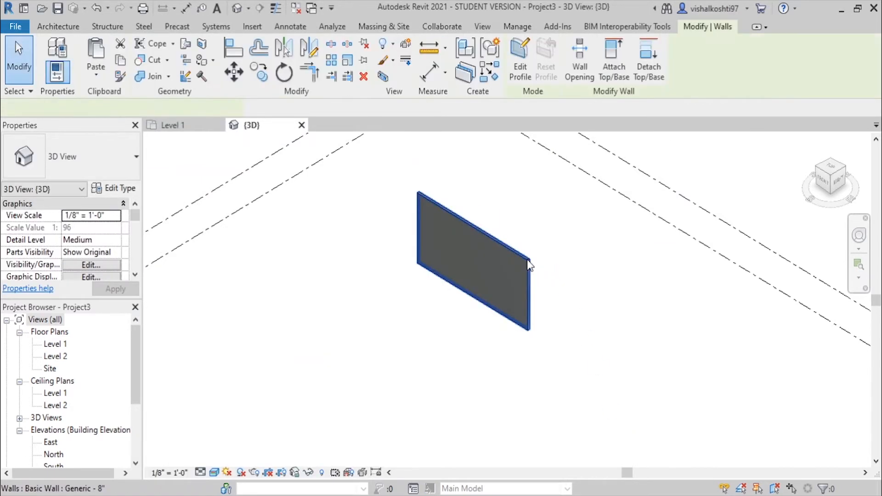
pyautogui.click(214, 61)
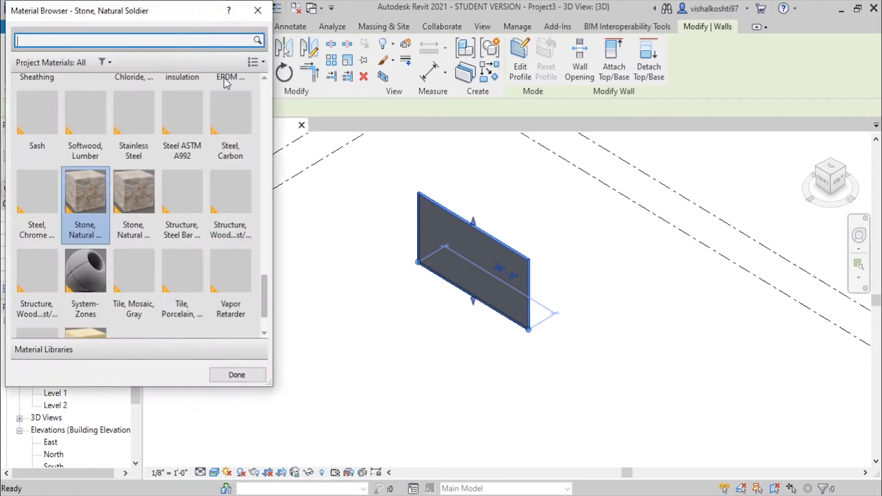
pyautogui.click(115, 195)
pyautogui.click(91, 198)
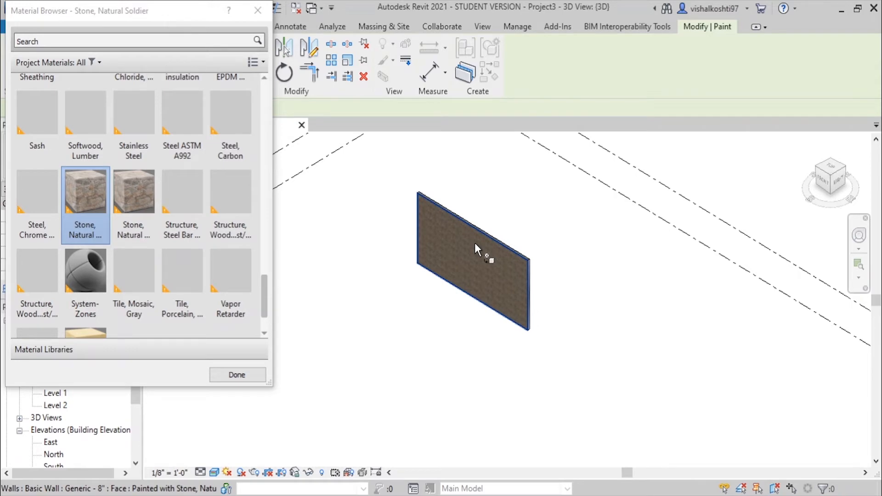
# Examine the painted stone texture up close, including from the Front view, and finish painting
pyautogui.scroll(5, 475, 249)
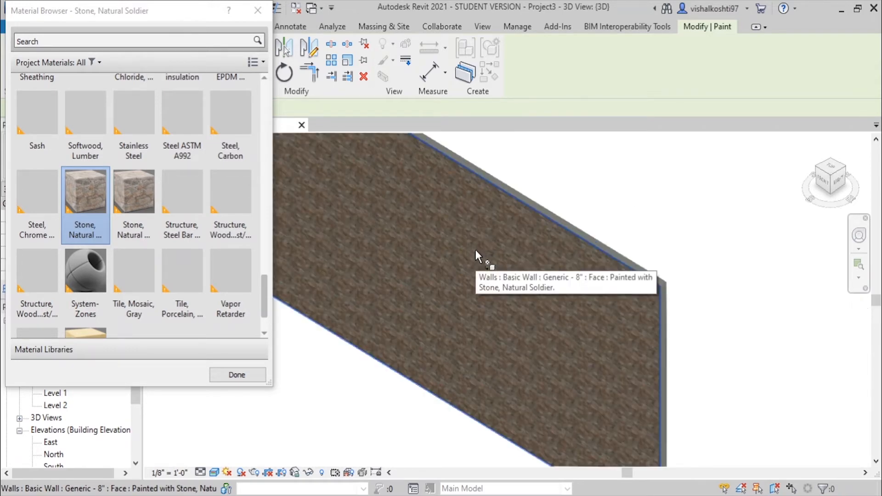
pyautogui.scroll(4, 544, 233)
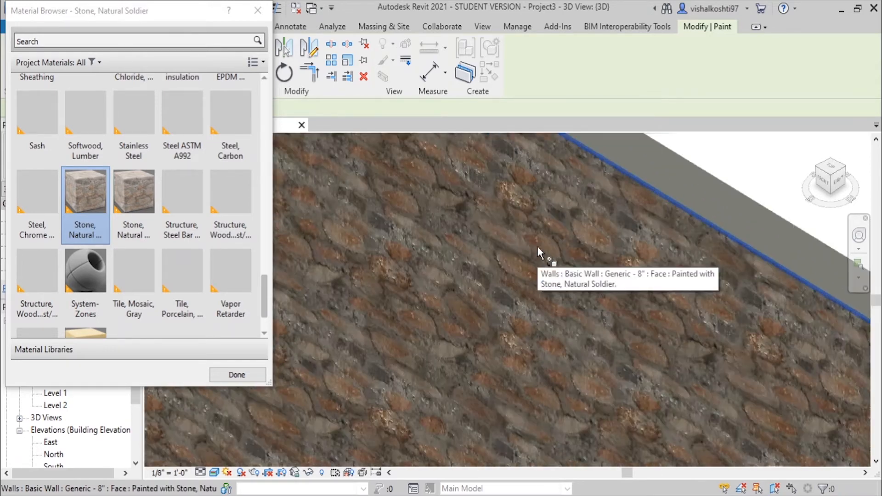
pyautogui.click(828, 189)
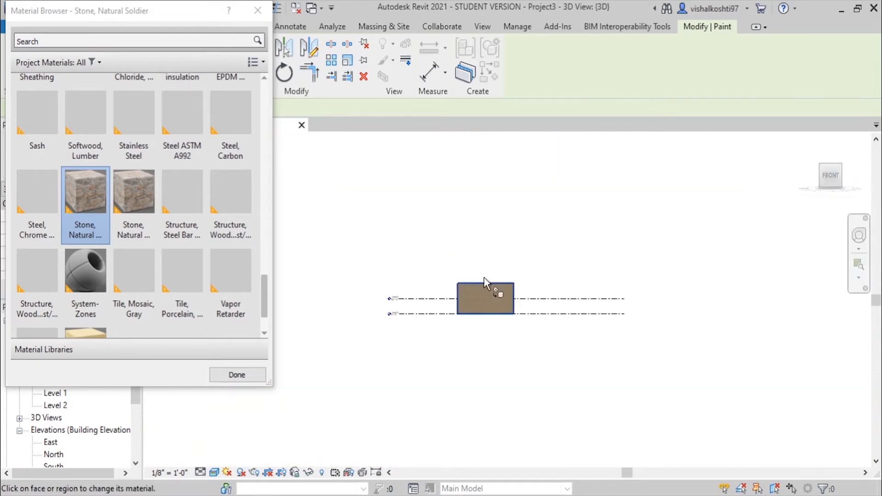
pyautogui.scroll(2, 484, 305)
pyautogui.scroll(5, 484, 304)
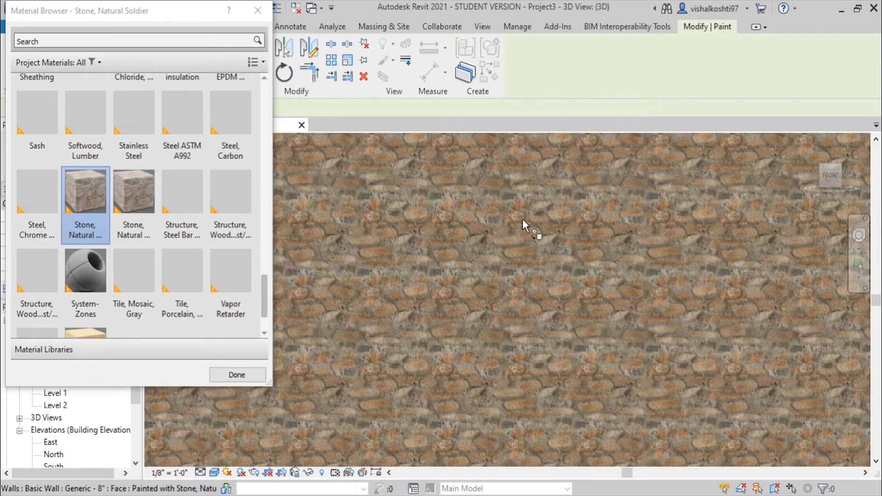
pyautogui.scroll(-5, 522, 219)
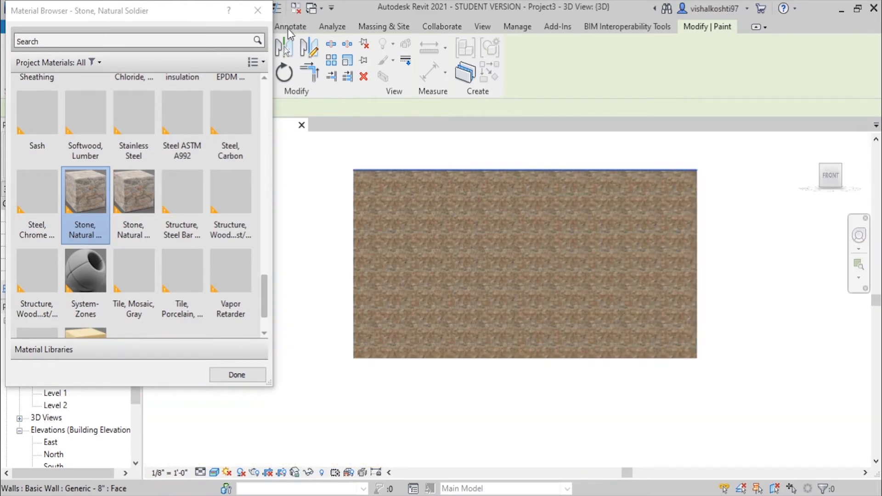
pyautogui.click(268, 19)
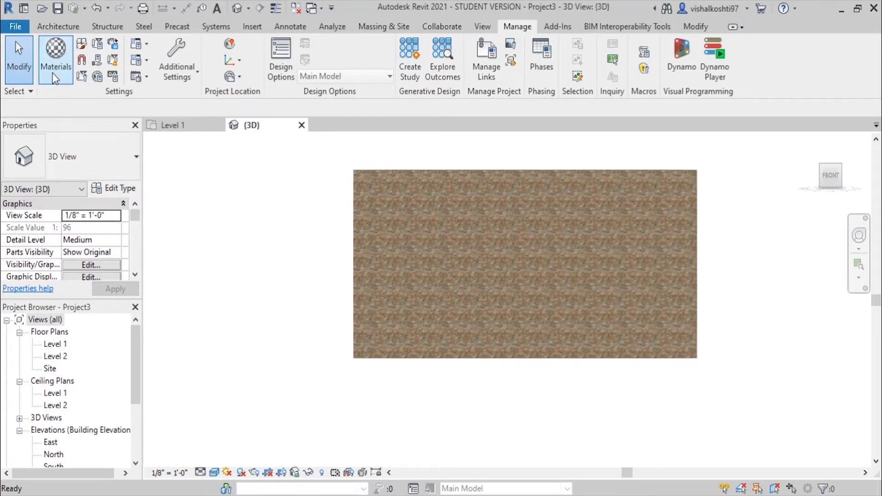
# Browse the Liquid and Concrete categories of the AEC Materials library, viewing the appearance of the Water material
pyautogui.click(52, 55)
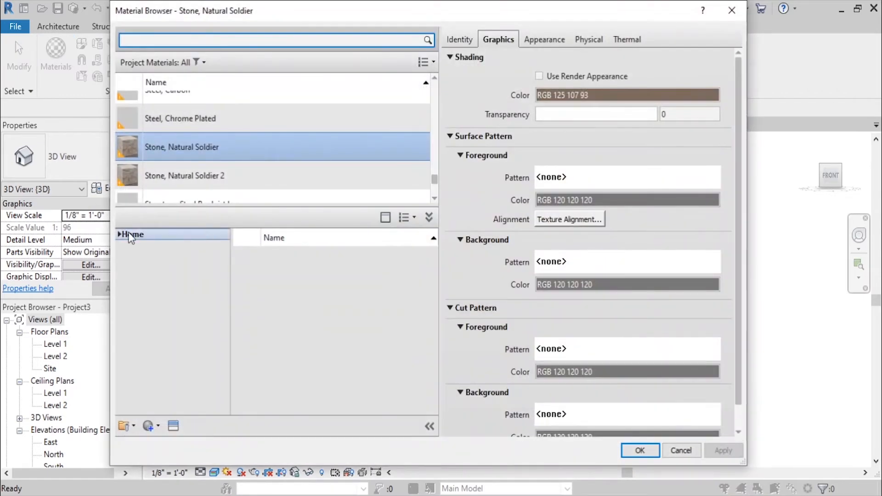
pyautogui.click(119, 234)
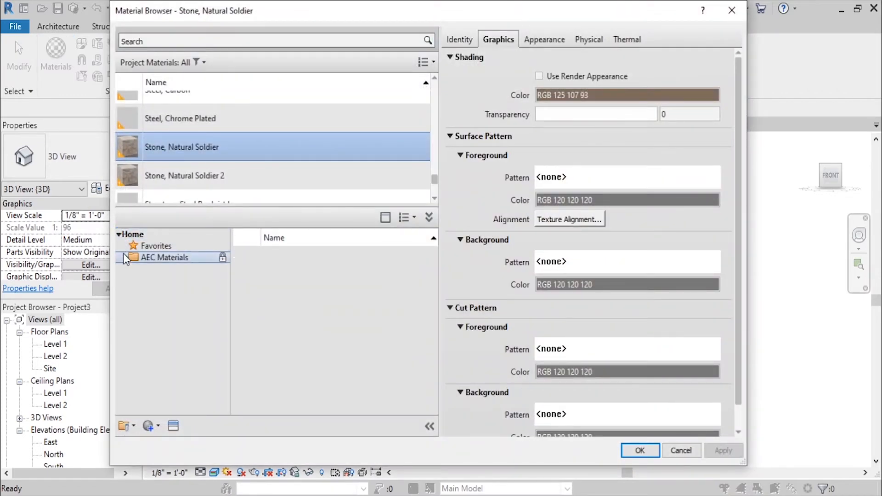
pyautogui.click(125, 257)
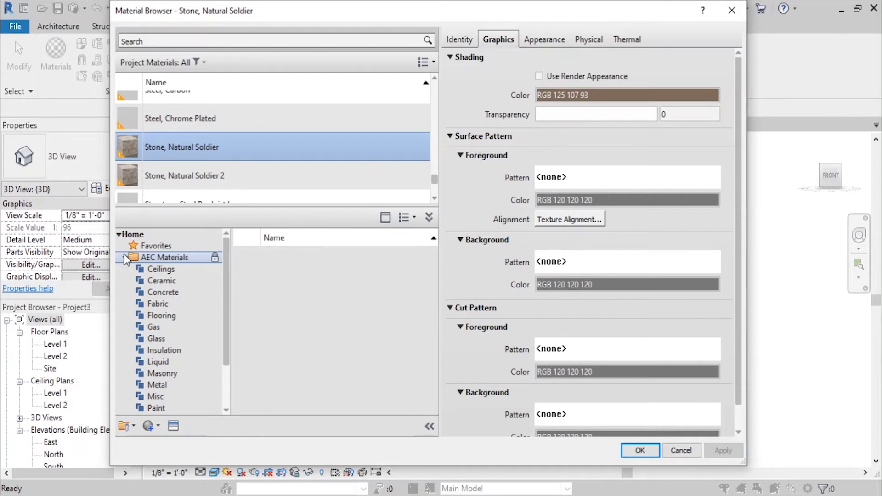
pyautogui.click(176, 362)
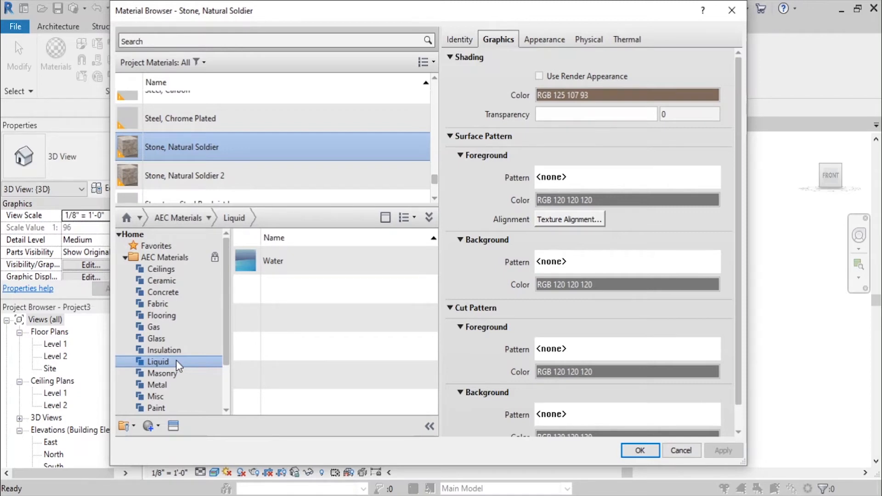
pyautogui.click(286, 271)
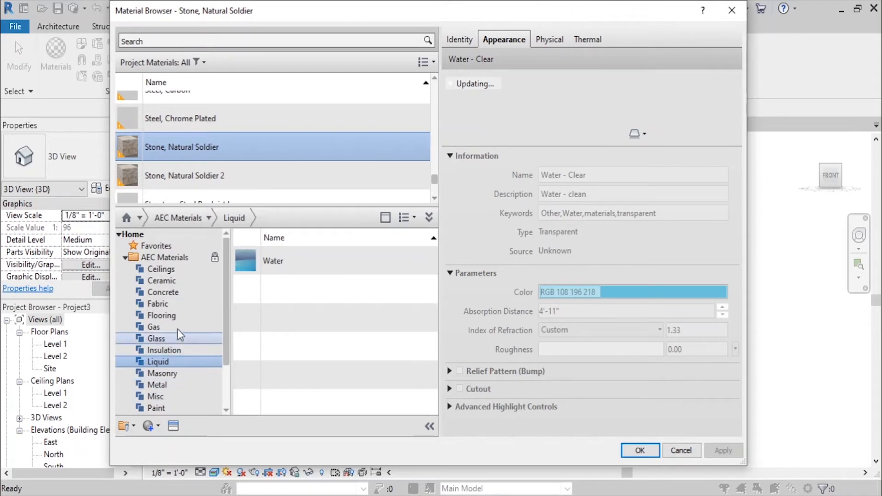
pyautogui.click(182, 293)
pyautogui.scroll(-8, 365, 374)
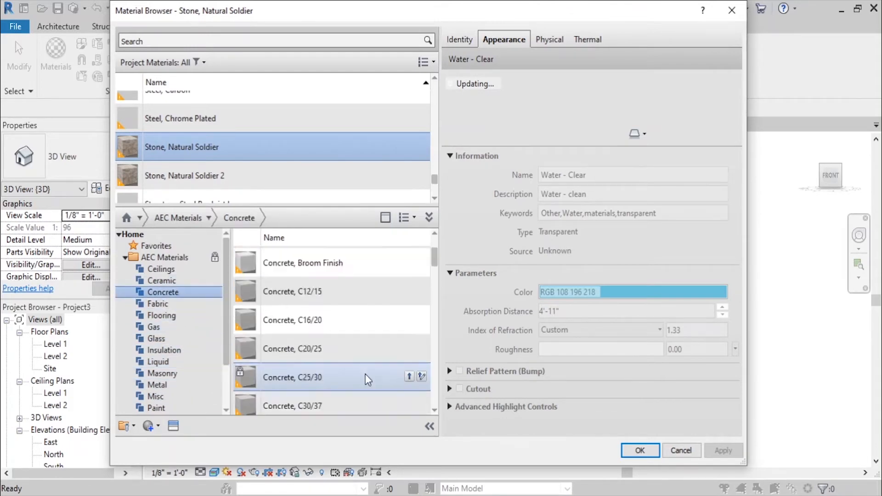
pyautogui.scroll(-3, 354, 371)
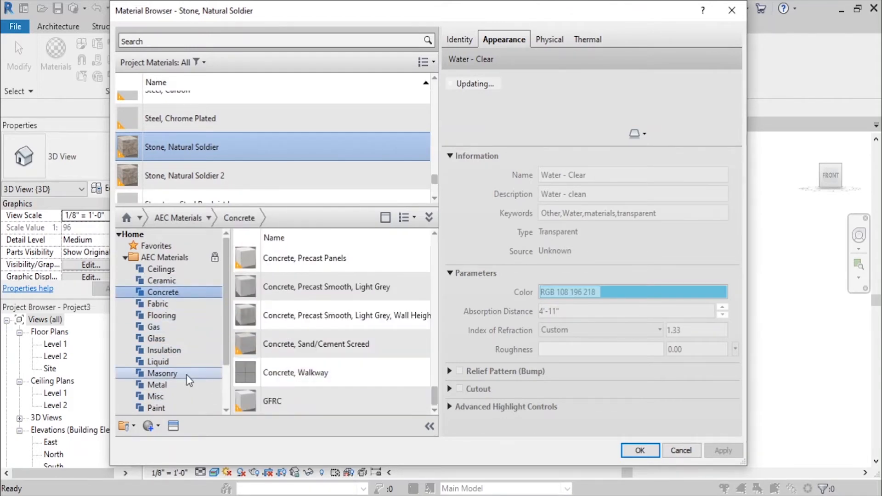
# Add the Wall Texture, Stucco, Coarse material from the AEC Materials Plaster category to the project materials
pyautogui.scroll(-3, 186, 374)
pyautogui.click(184, 362)
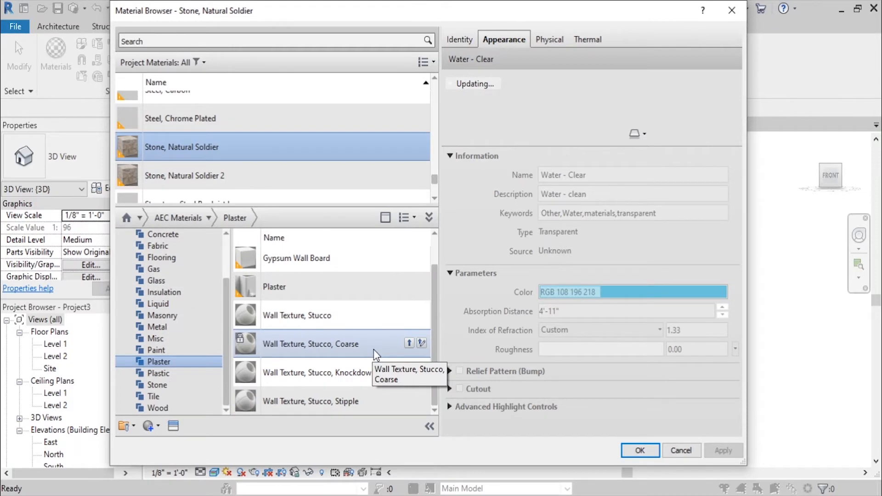
pyautogui.click(415, 343)
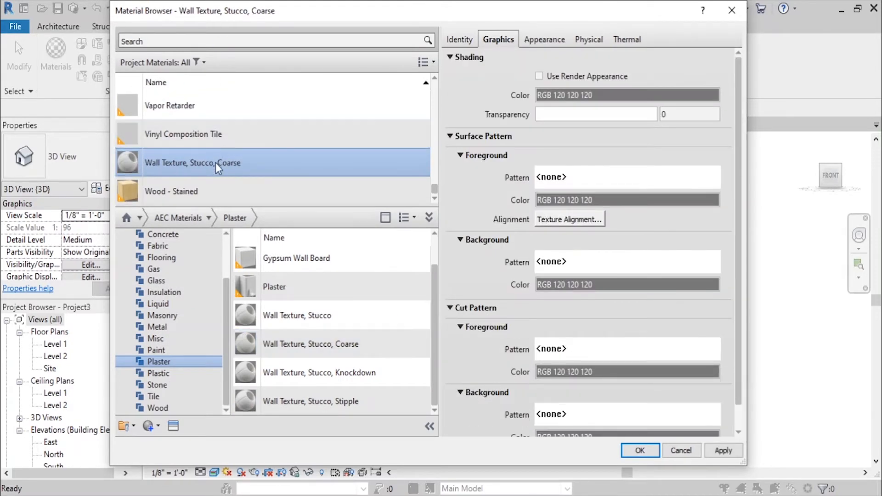
# Show the coarse stucco's appearance, reduce the height of its preview area, and change the preview scene to walls
pyautogui.click(537, 37)
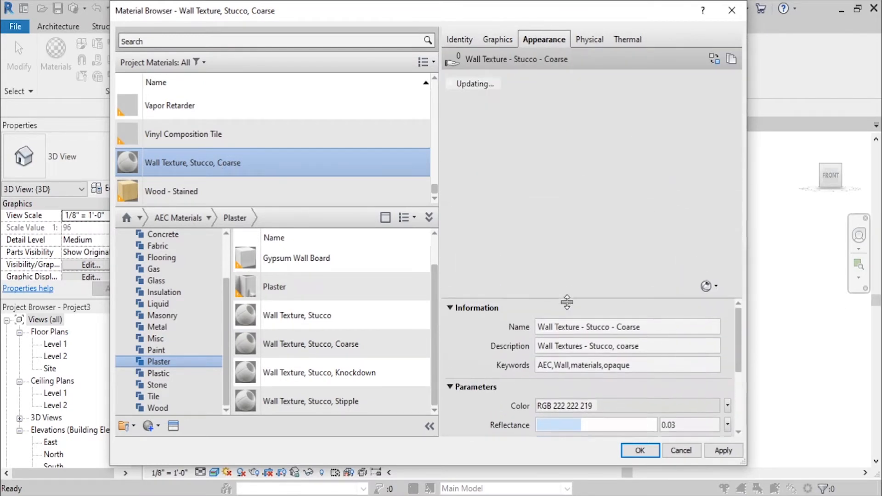
pyautogui.moveTo(604, 300); pyautogui.dragTo(586, 260)
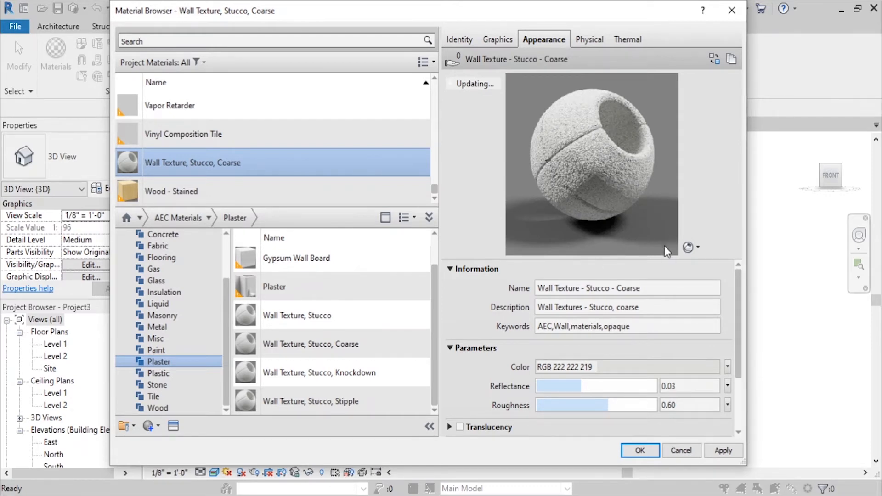
pyautogui.click(691, 247)
pyautogui.moveTo(691, 264)
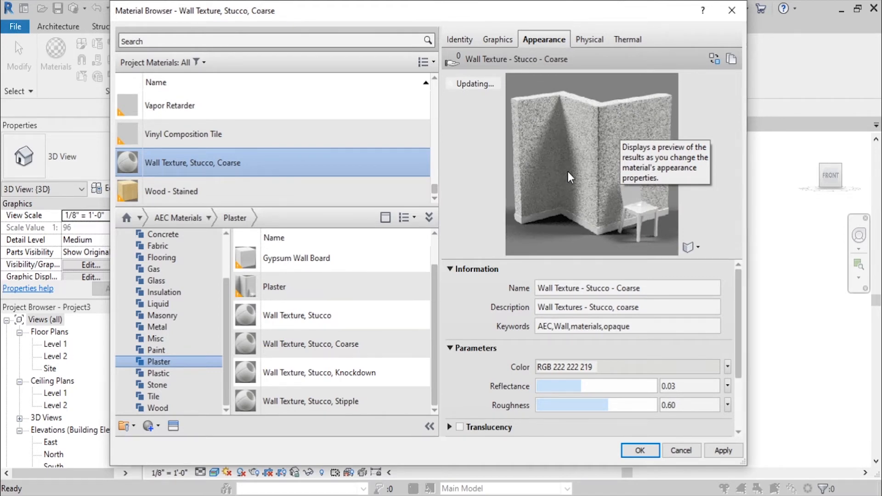
pyautogui.rightClick(275, 164)
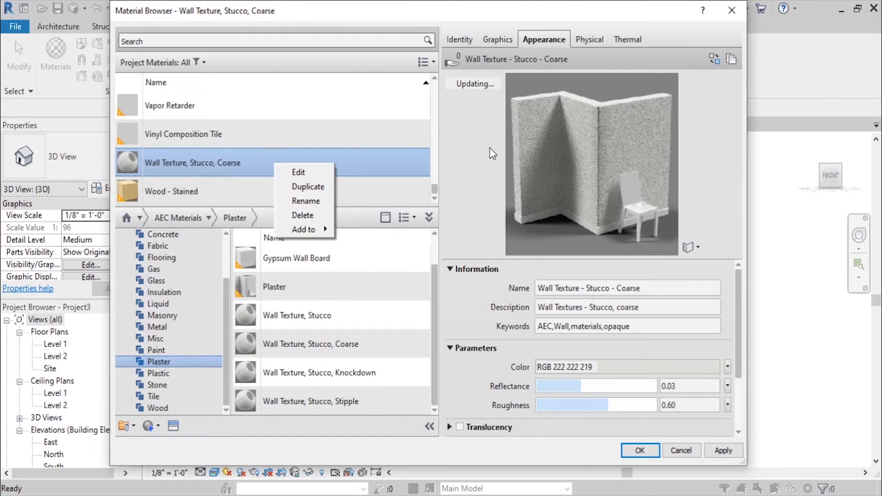
pyautogui.click(353, 162)
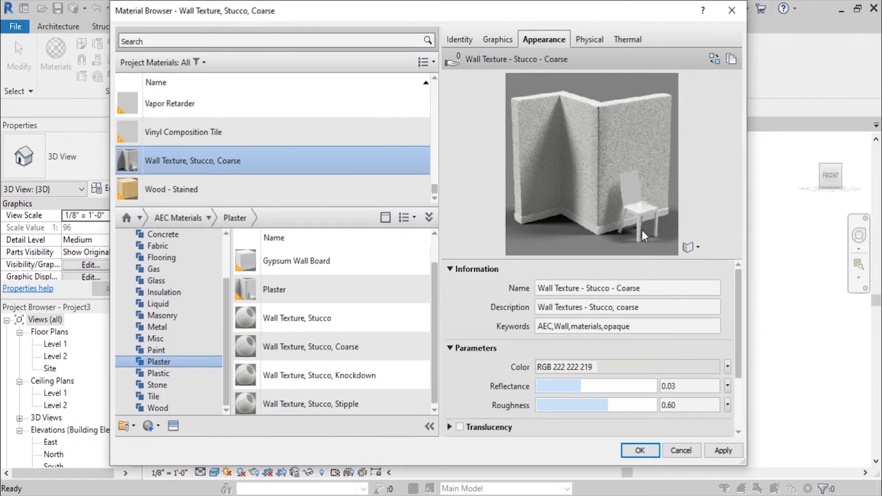
# Set the coarse stucco's appearance color to PANTONE 7460 C
pyautogui.moveTo(740, 318); pyautogui.dragTo(740, 368)
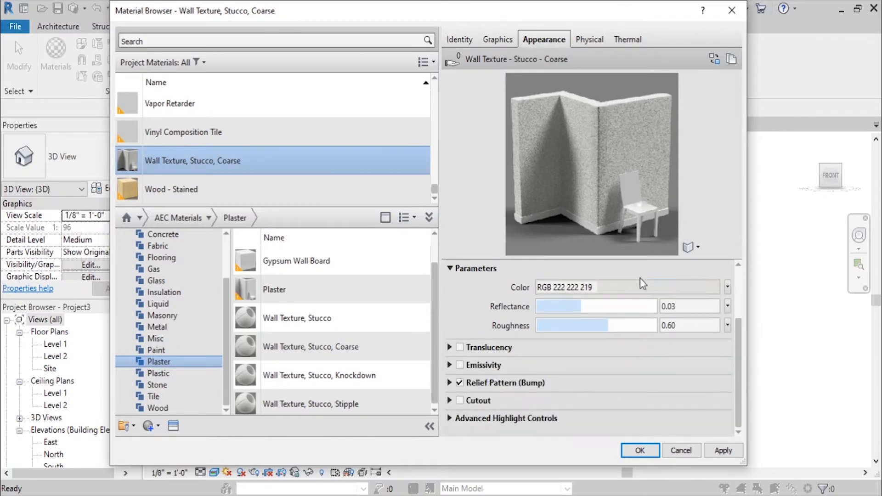
pyautogui.click(622, 287)
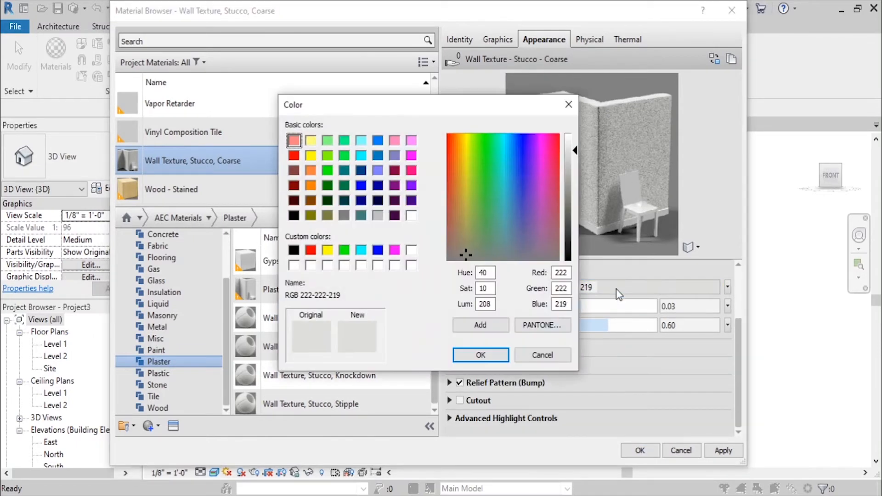
pyautogui.moveTo(464, 182); pyautogui.dragTo(500, 181)
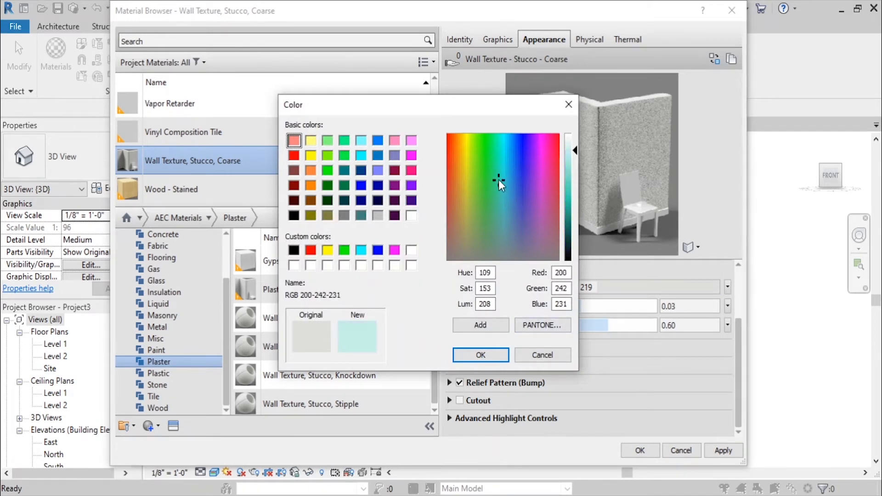
pyautogui.click(535, 328)
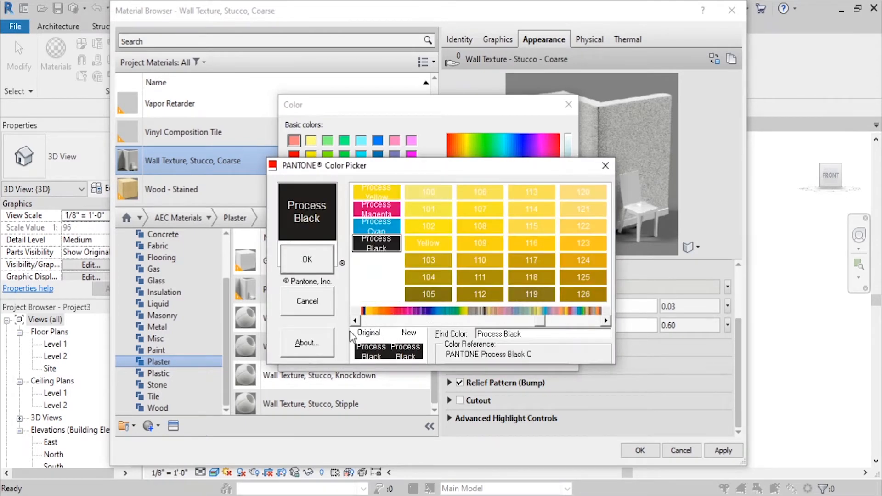
pyautogui.moveTo(539, 319); pyautogui.dragTo(603, 328)
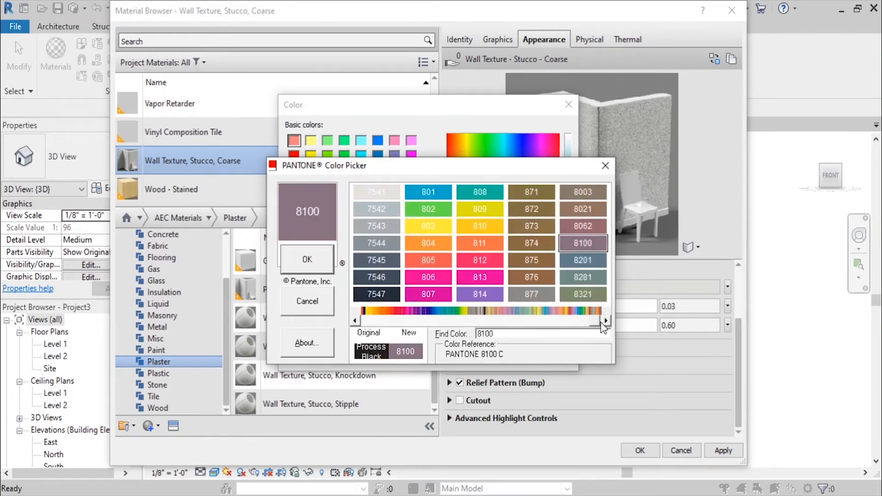
pyautogui.click(478, 225)
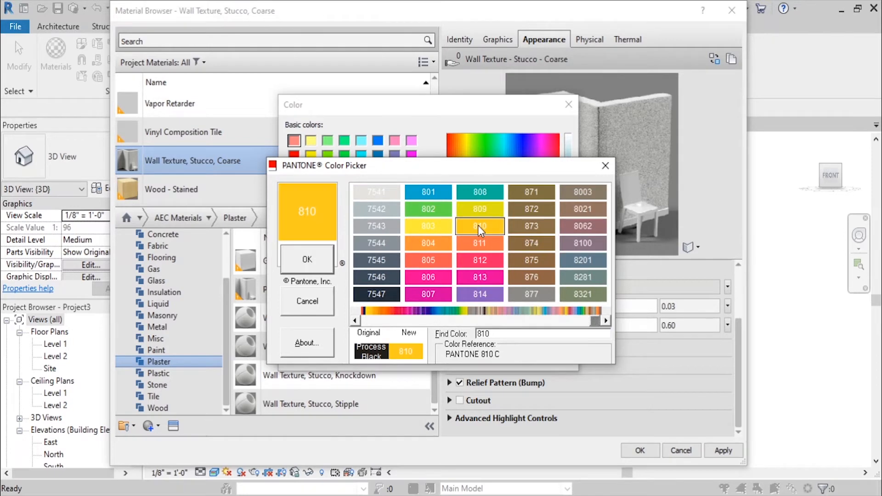
pyautogui.click(581, 260)
pyautogui.moveTo(604, 323); pyautogui.dragTo(571, 318)
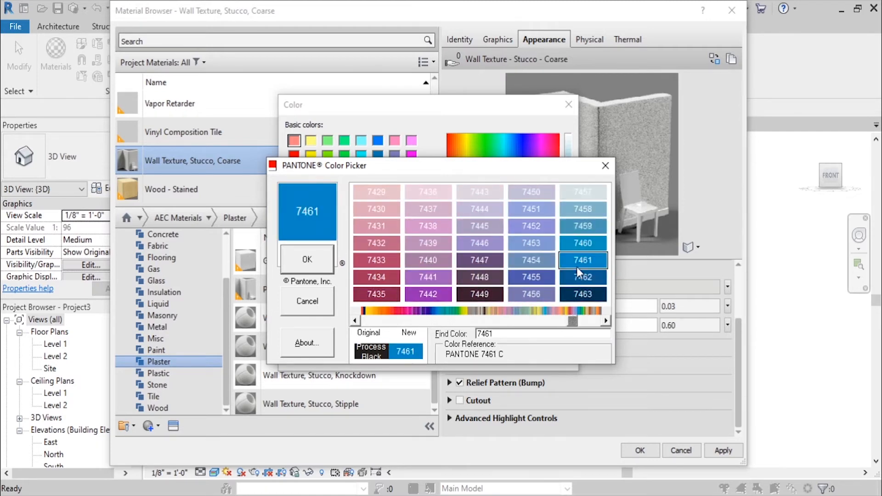
pyautogui.click(576, 244)
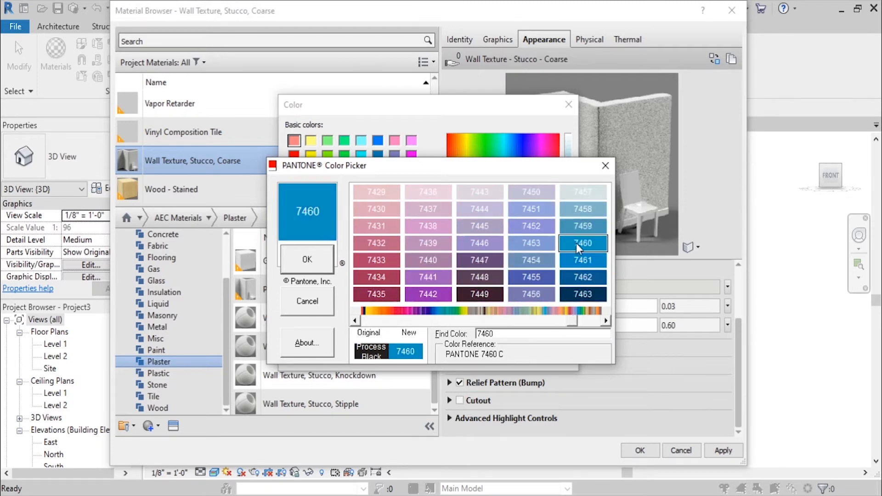
pyautogui.click(307, 260)
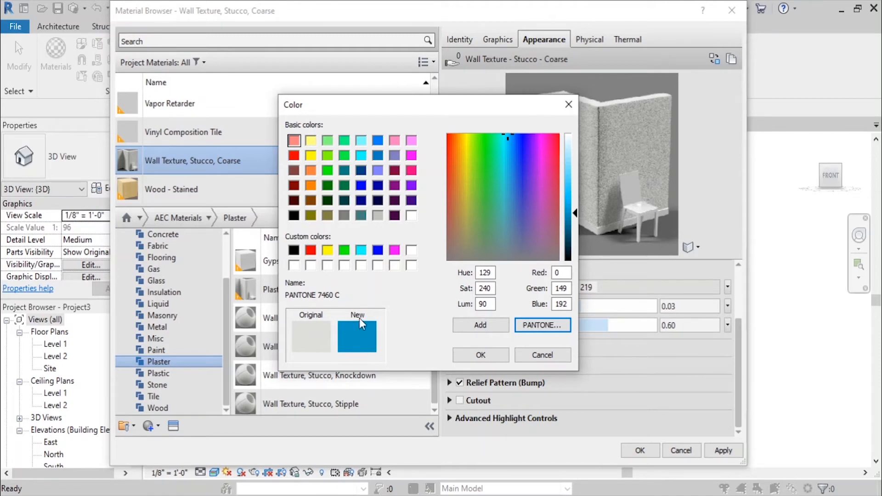
pyautogui.click(489, 359)
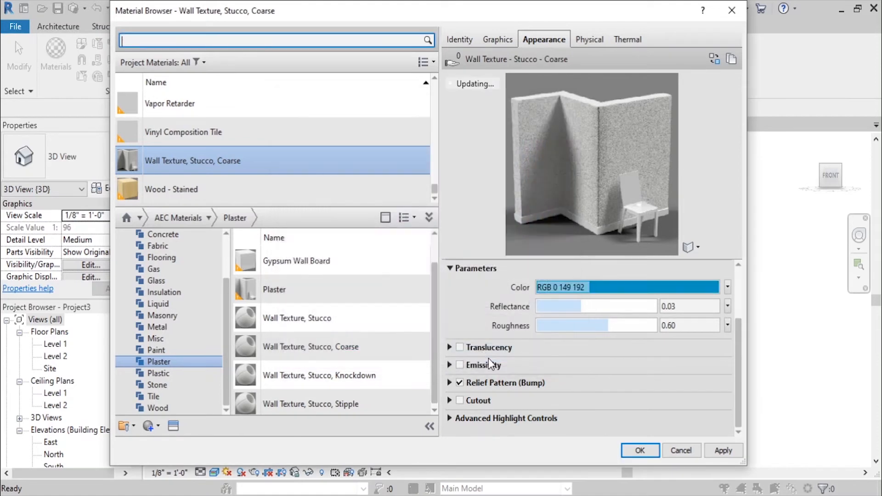
# Set the stucco's roughness to 1.00 and expand its Relief Pattern (Bump) settings
pyautogui.moveTo(581, 304); pyautogui.dragTo(663, 326)
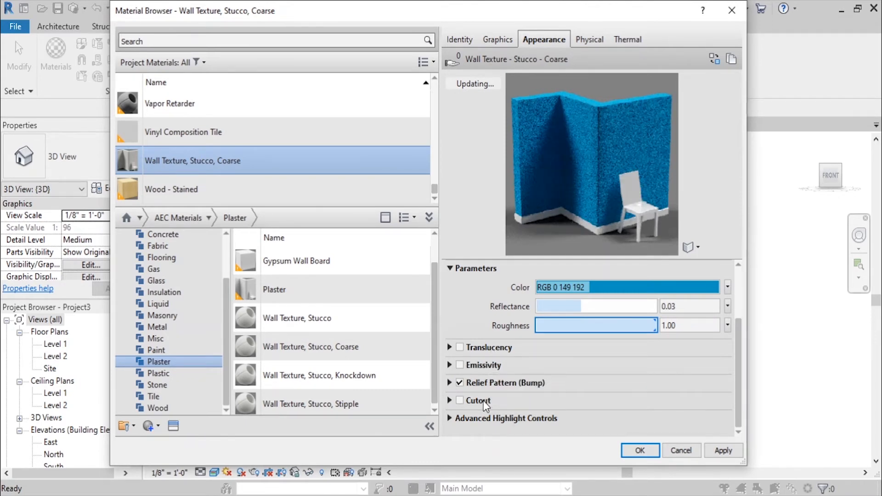
pyautogui.click(450, 384)
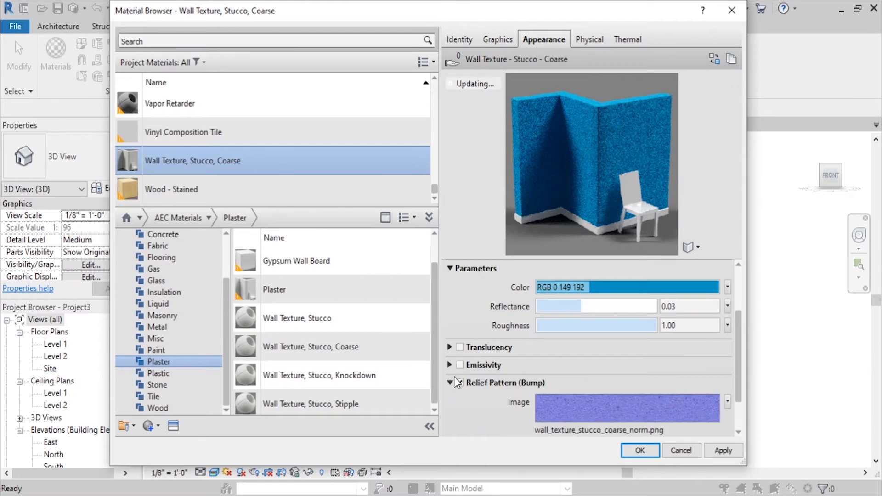
# Try the Emissivity option and its luminance setting on the stucco appearance, then disable and collapse it
pyautogui.click(450, 366)
pyautogui.click(460, 365)
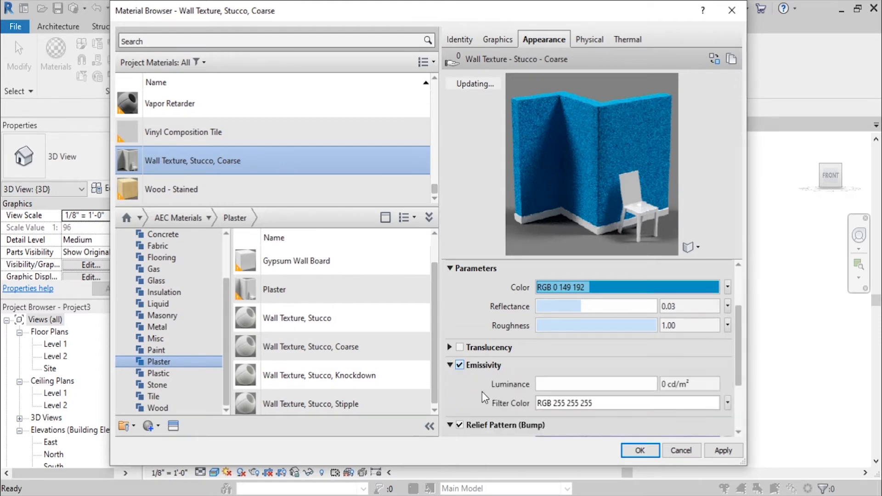
pyautogui.moveTo(548, 384); pyautogui.dragTo(495, 390)
pyautogui.click(460, 365)
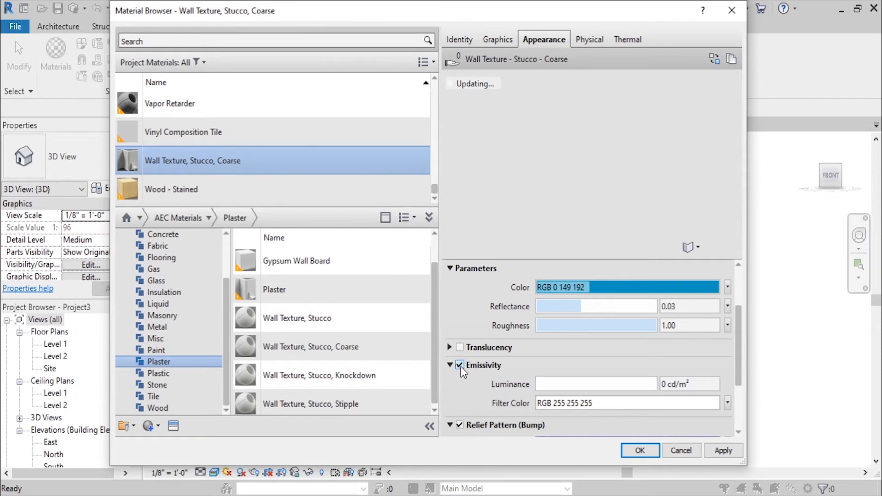
pyautogui.click(450, 365)
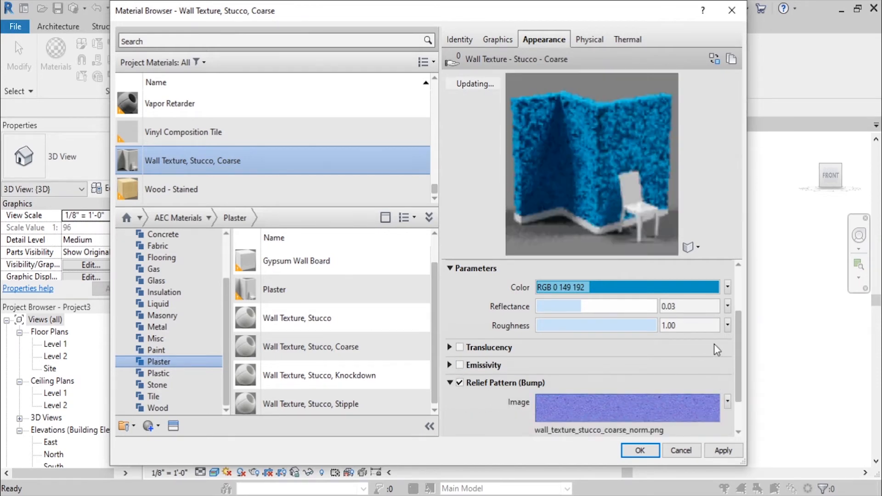
# Examine the stucco texture in an enlarged preview, restore the preview size, and open the relief pattern image for editing
pyautogui.moveTo(739, 355); pyautogui.dragTo(738, 392)
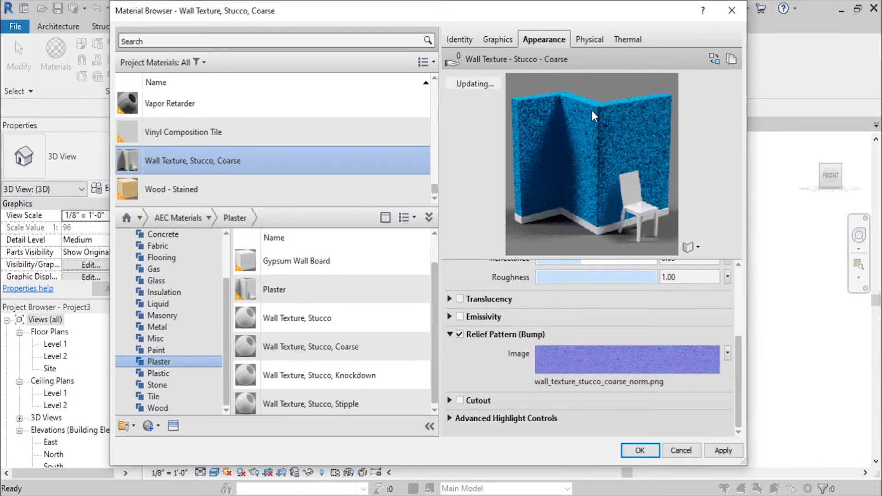
pyautogui.moveTo(577, 257); pyautogui.dragTo(572, 424)
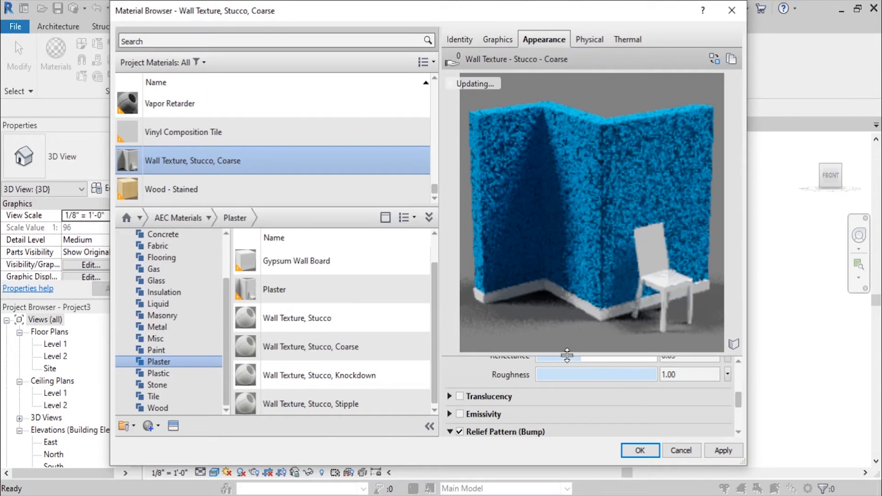
pyautogui.moveTo(567, 356); pyautogui.dragTo(566, 255)
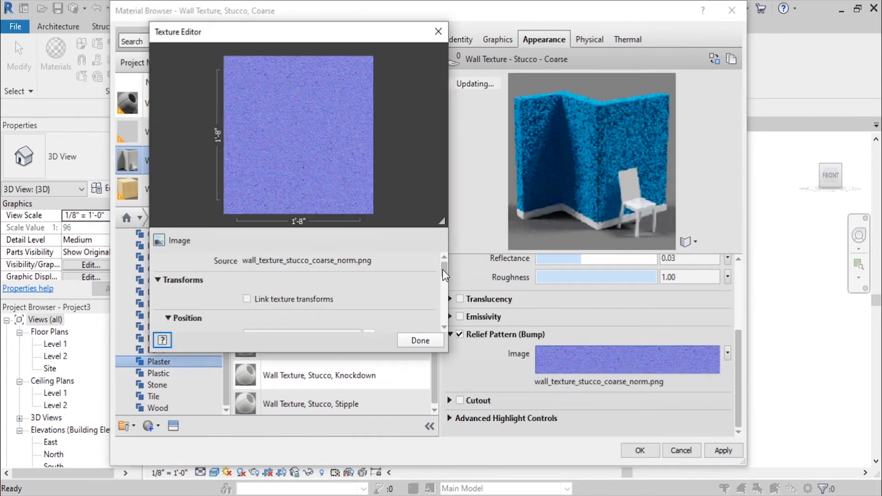
# Set the relief pattern image's sample size to 2'-0" in width and height, and increase its depth amount
pyautogui.moveTo(444, 272); pyautogui.dragTo(445, 277)
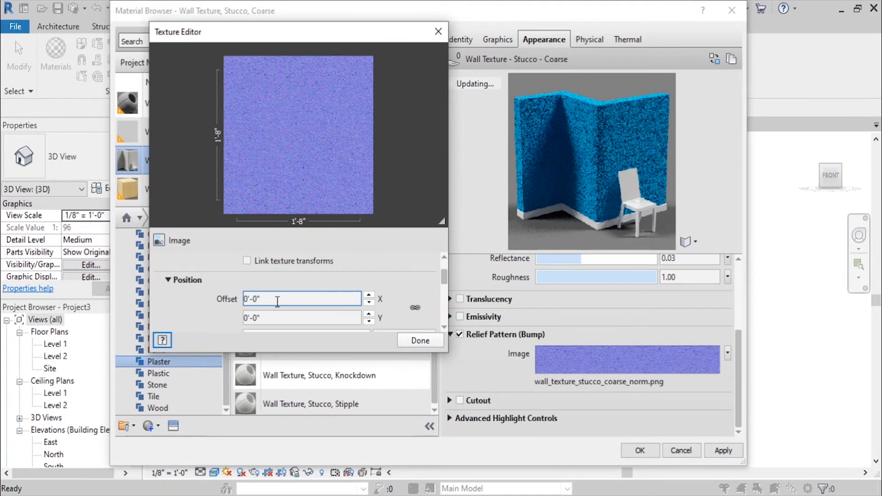
pyautogui.moveTo(444, 277); pyautogui.dragTo(443, 301)
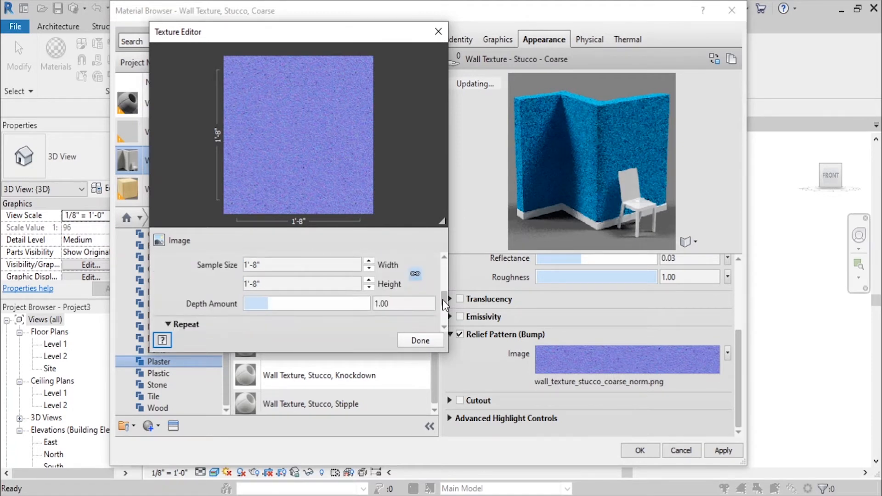
pyautogui.moveTo(278, 267); pyautogui.dragTo(249, 266)
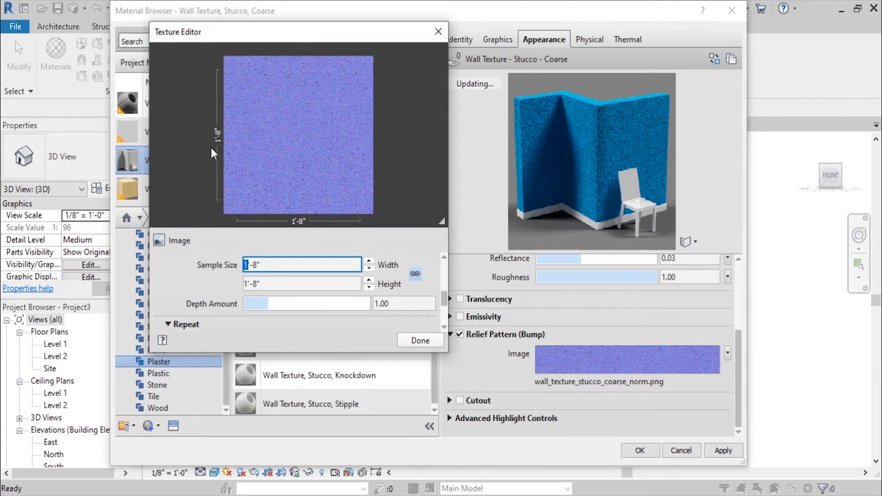
pyautogui.click(274, 267)
pyautogui.click(369, 261)
pyautogui.click(369, 261)
pyautogui.click(369, 261)
pyautogui.moveTo(308, 266); pyautogui.dragTo(187, 260)
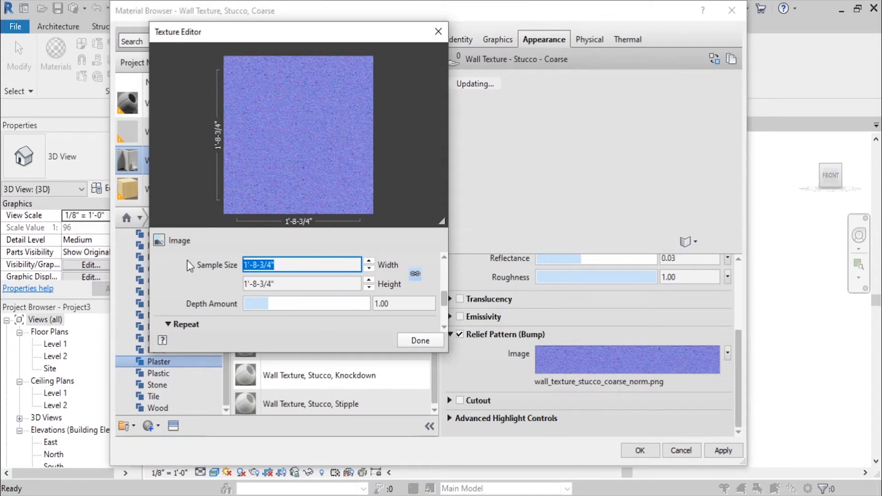
pyautogui.write("2'")
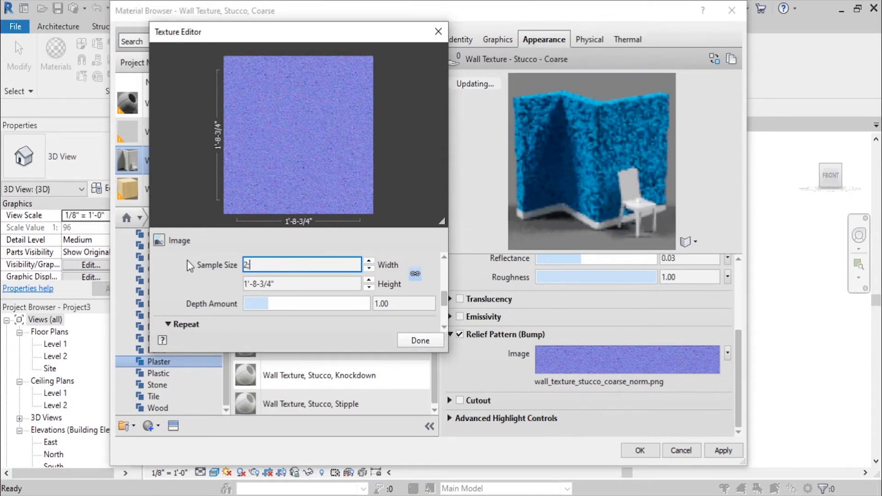
pyautogui.press('Tab')
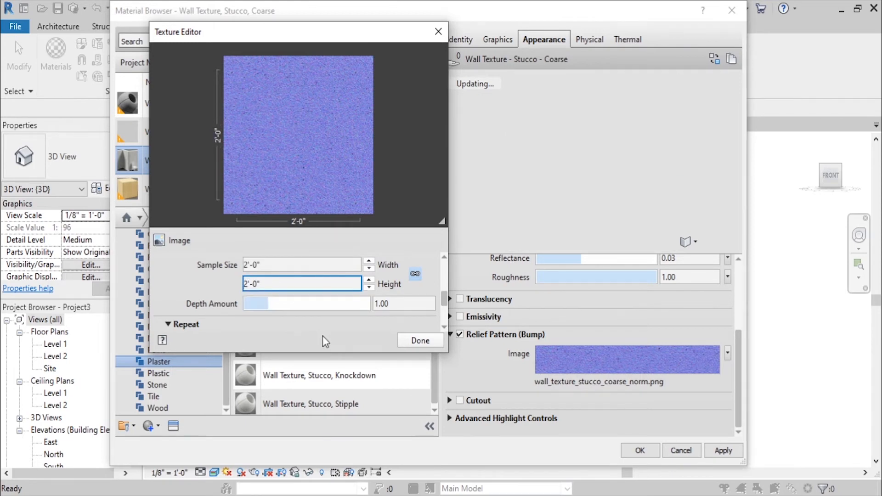
pyautogui.moveTo(267, 304); pyautogui.dragTo(324, 307)
# Set the relief pattern image's rotation to 45 degrees and finish editing the texture
pyautogui.moveTo(444, 299)
pyautogui.mouseDown()
pyautogui.moveTo(446, 328)
pyautogui.moveTo(443, 280)
pyautogui.moveTo(444, 287)
pyautogui.mouseUp()
pyautogui.click(270, 292)
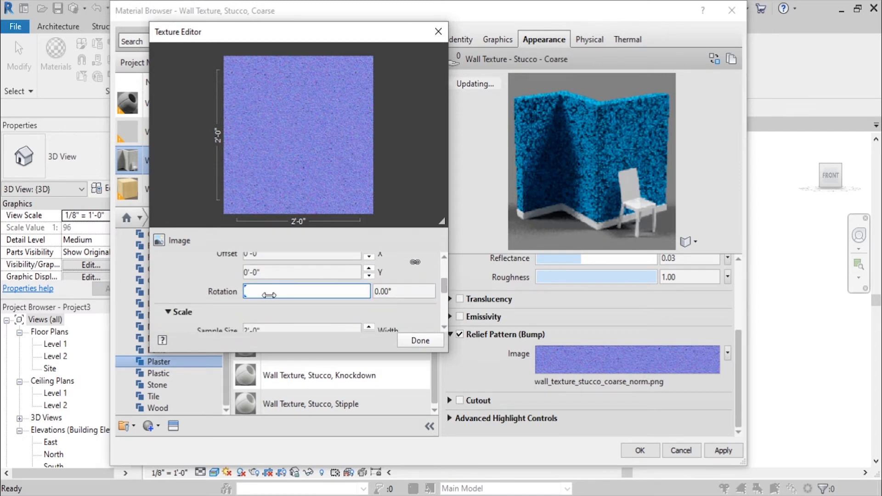
pyautogui.moveTo(270, 295); pyautogui.dragTo(339, 294)
pyautogui.click(411, 294)
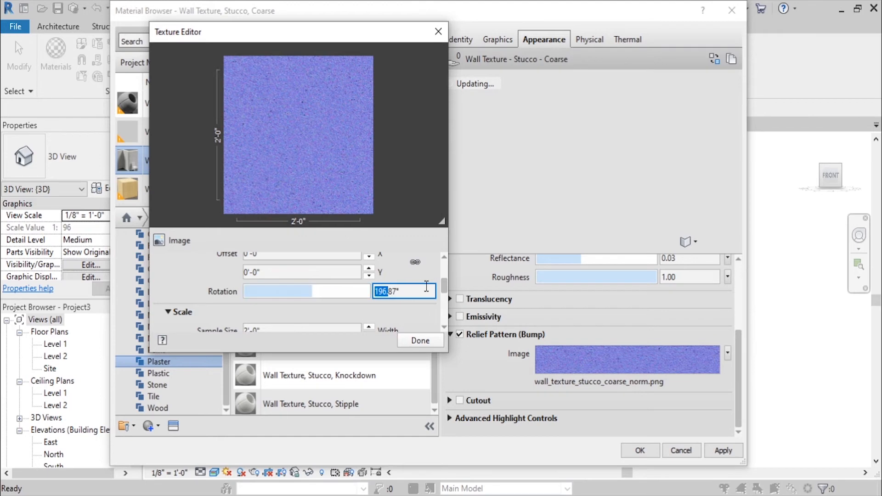
pyautogui.moveTo(409, 292); pyautogui.dragTo(305, 292)
pyautogui.write('4')
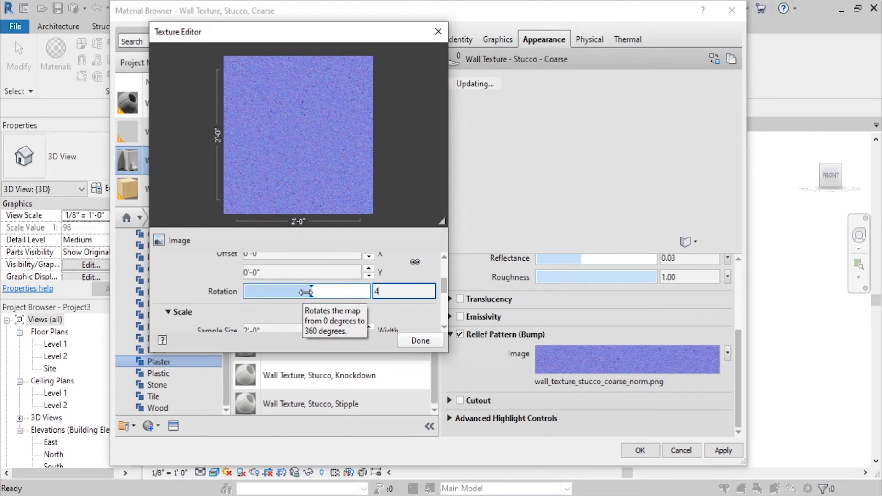
pyautogui.write('5')
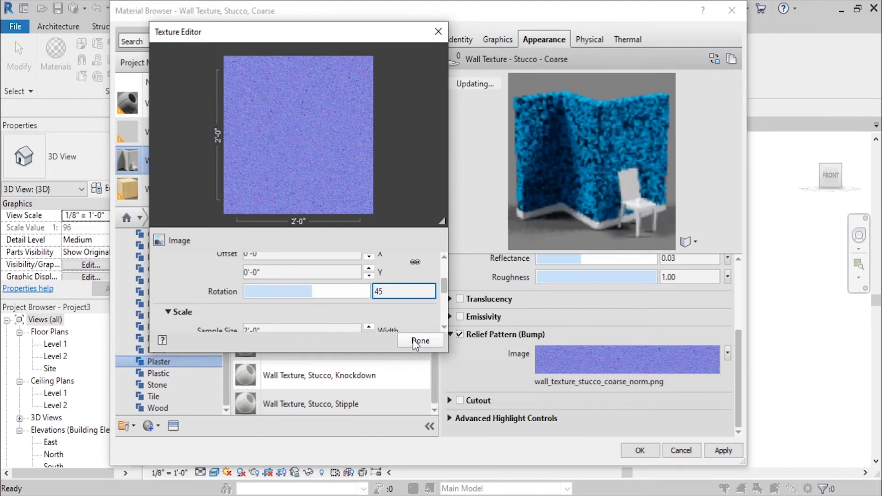
pyautogui.click(418, 340)
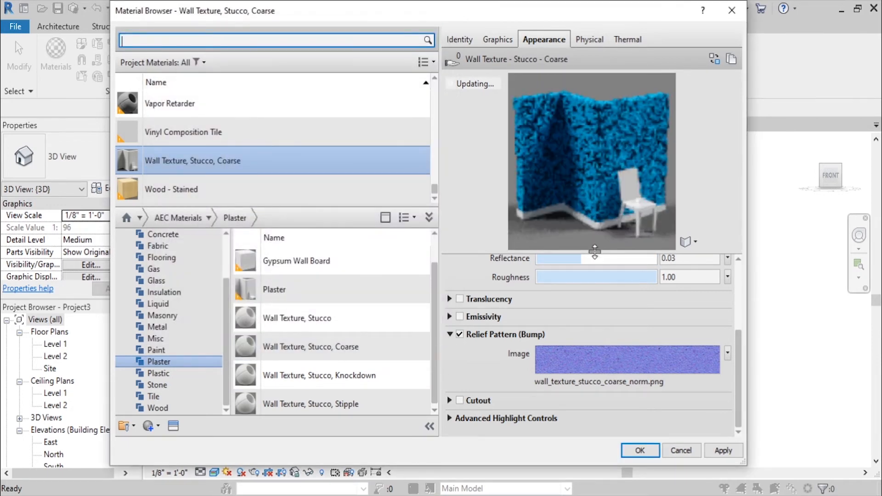
# Enlarge the stucco appearance preview, then apply the material changes and close the Material Browser
pyautogui.moveTo(592, 251); pyautogui.dragTo(593, 288)
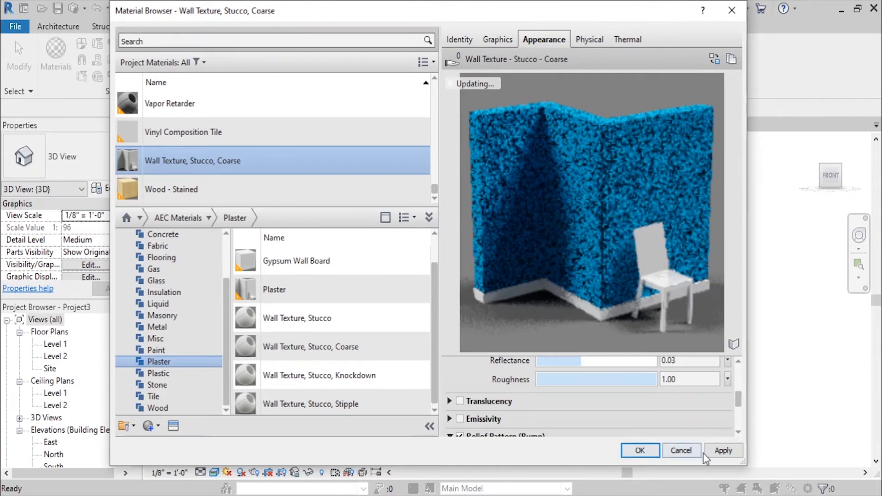
pyautogui.click(718, 451)
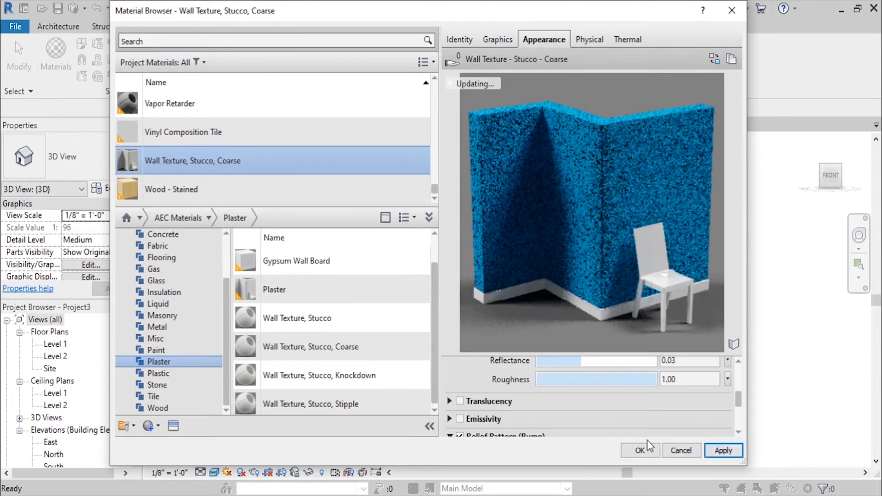
pyautogui.click(642, 451)
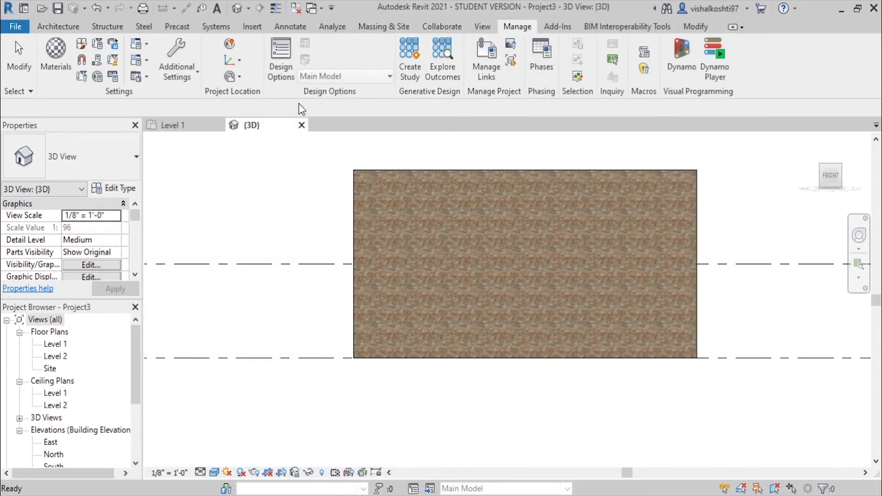
# Paint the front face of the wall with the Wall Texture, Stucco, Coarse material
pyautogui.click(431, 170)
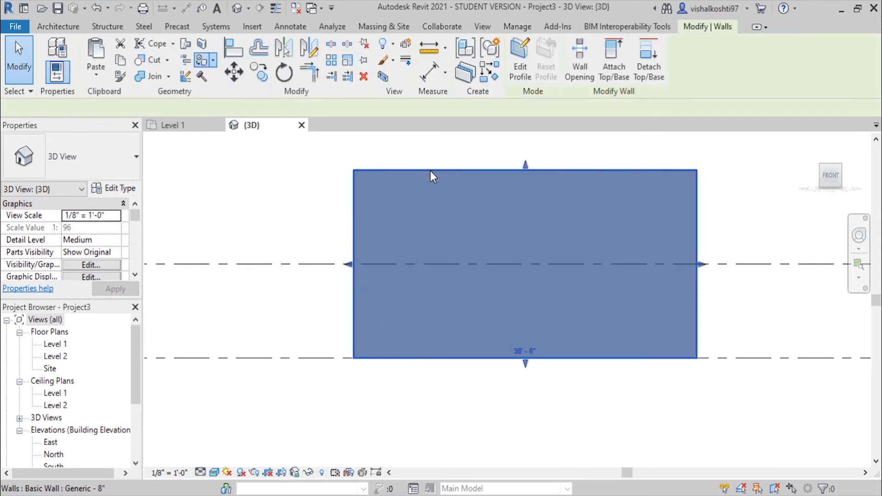
pyautogui.click(213, 60)
pyautogui.click(218, 83)
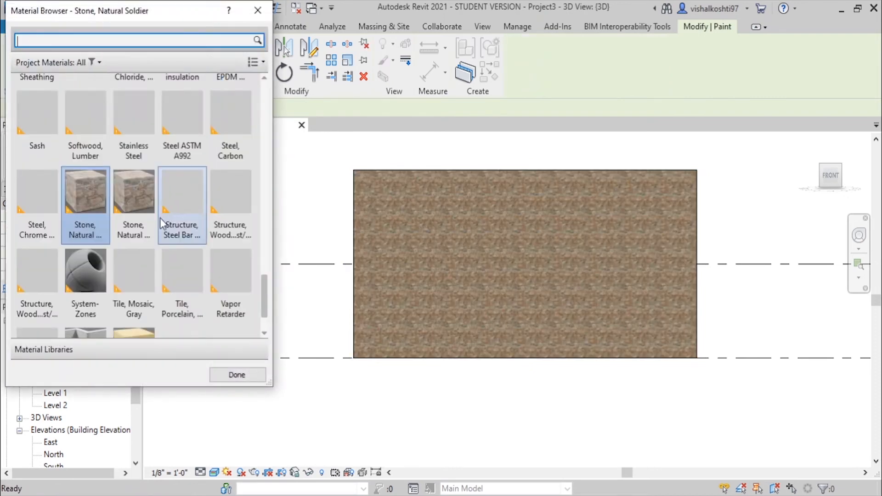
pyautogui.scroll(-2, 128, 246)
pyautogui.scroll(10, 127, 246)
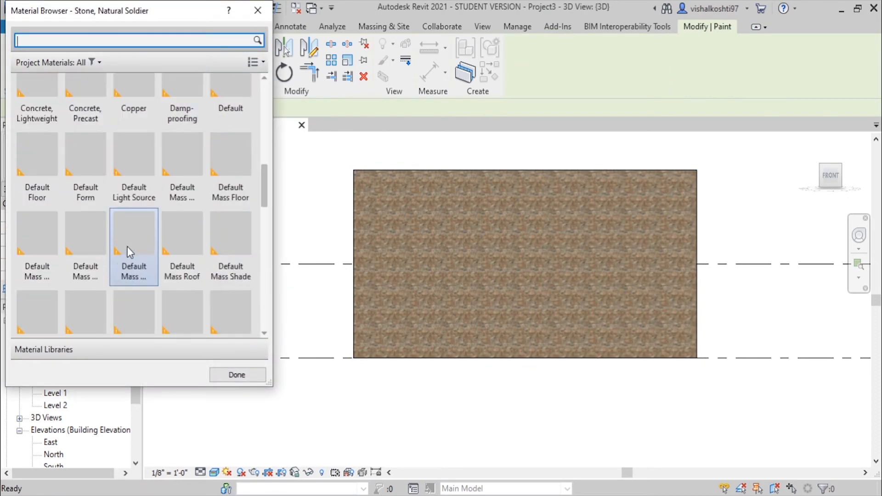
pyautogui.scroll(-5, 128, 246)
pyautogui.scroll(10, 200, 148)
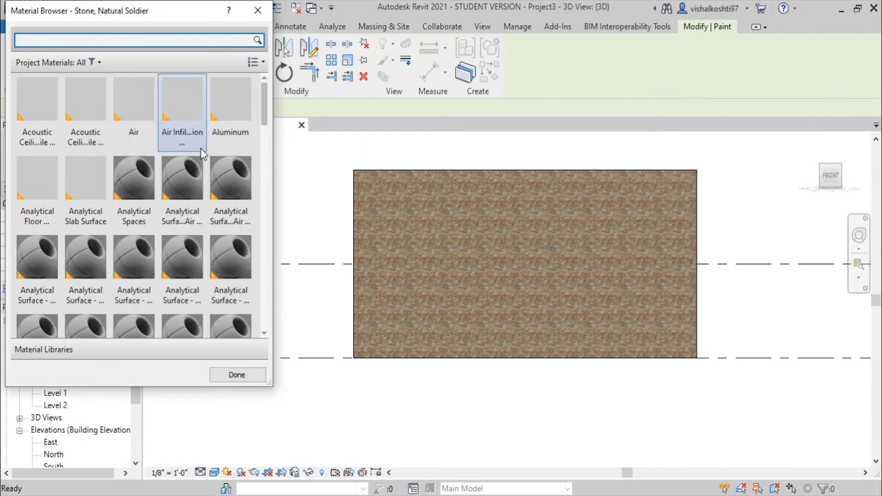
pyautogui.scroll(-7, 201, 147)
pyautogui.scroll(7, 202, 148)
pyautogui.scroll(-18, 201, 148)
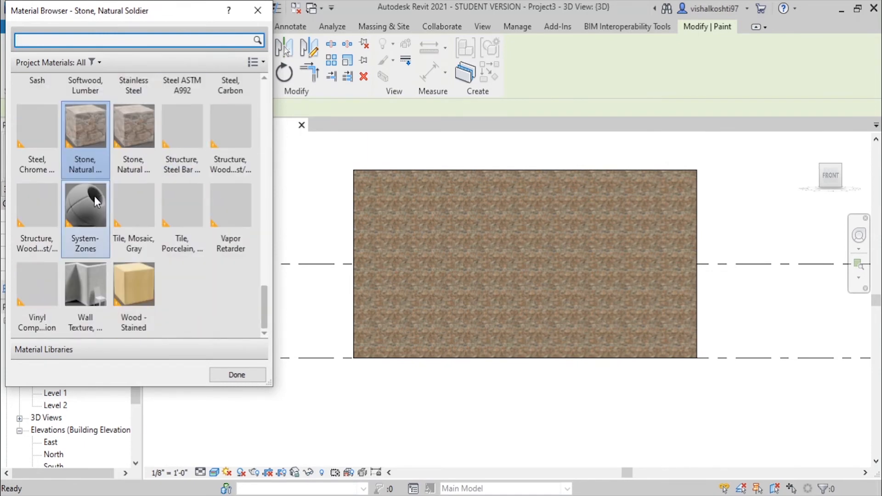
pyautogui.scroll(11, 95, 196)
pyautogui.scroll(-11, 94, 196)
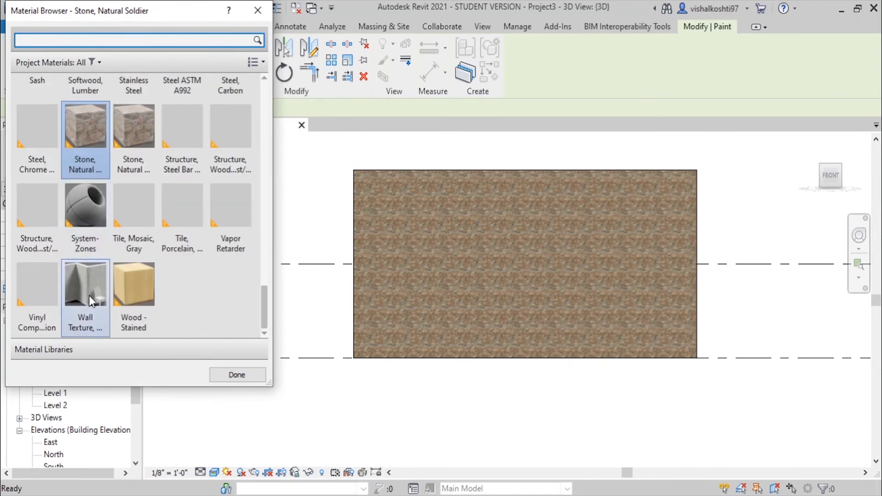
pyautogui.click(71, 289)
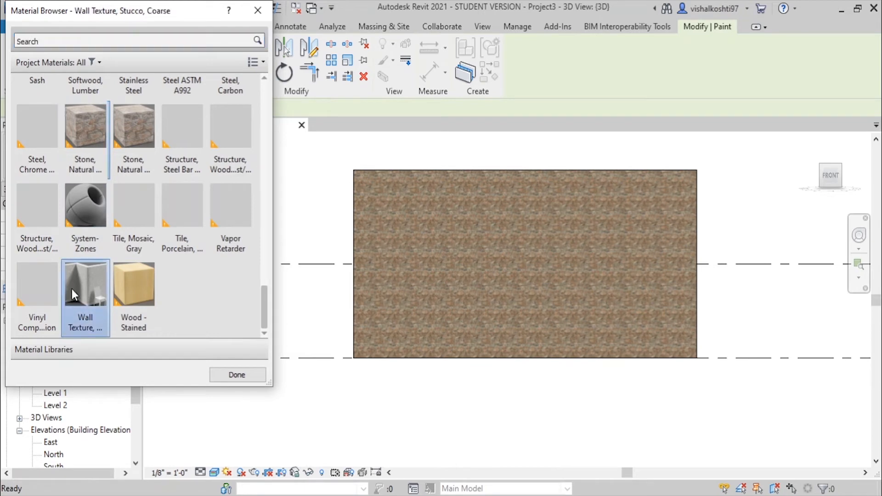
pyautogui.click(419, 252)
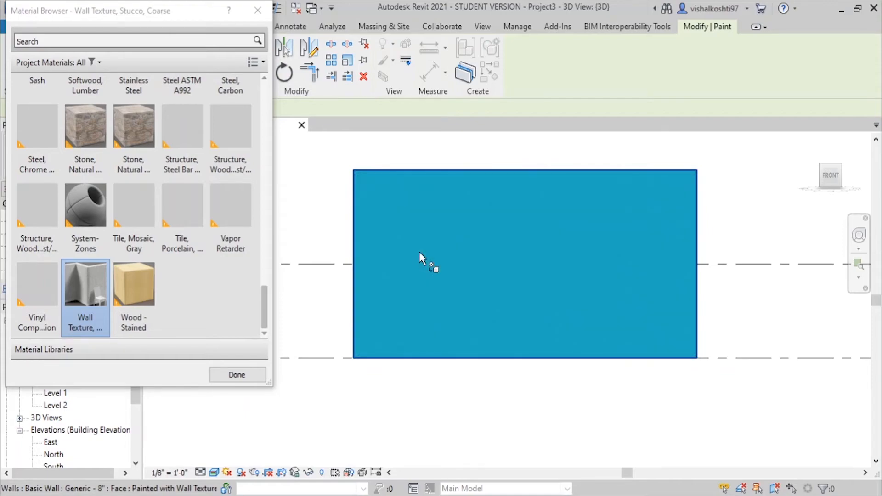
# Examine the painted stucco texture on the wall at close and distant zoom, and end the Paint command
pyautogui.scroll(4, 410, 182)
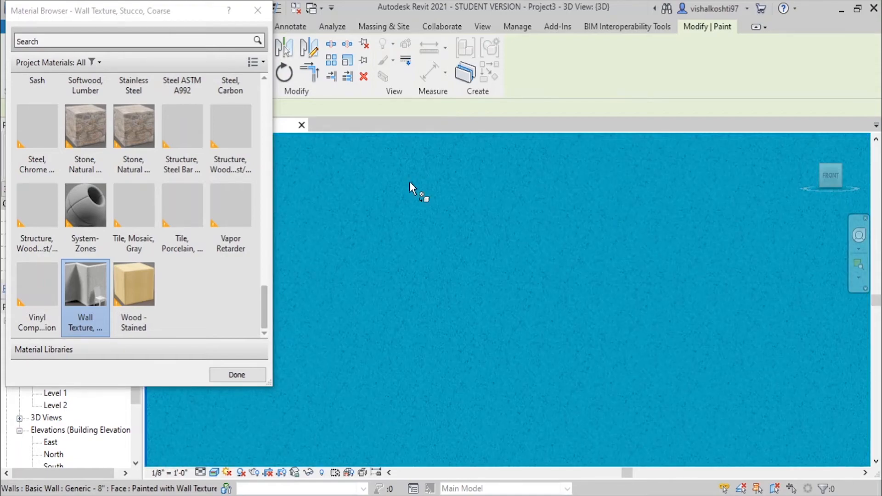
pyautogui.scroll(2, 412, 198)
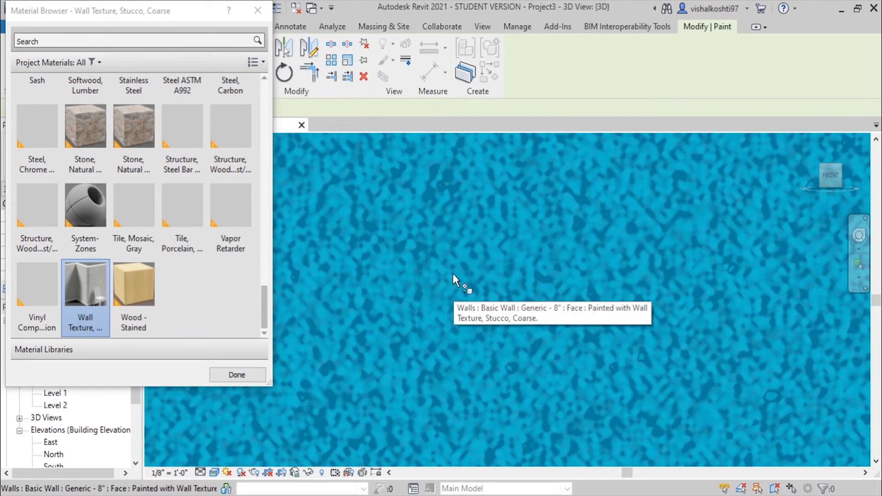
pyautogui.scroll(-2, 459, 288)
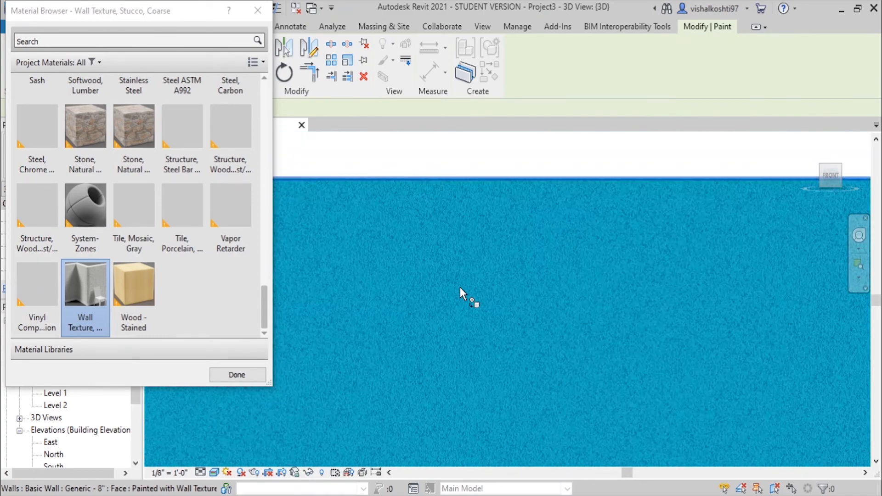
pyautogui.scroll(-2, 424, 282)
pyautogui.scroll(-1, 443, 246)
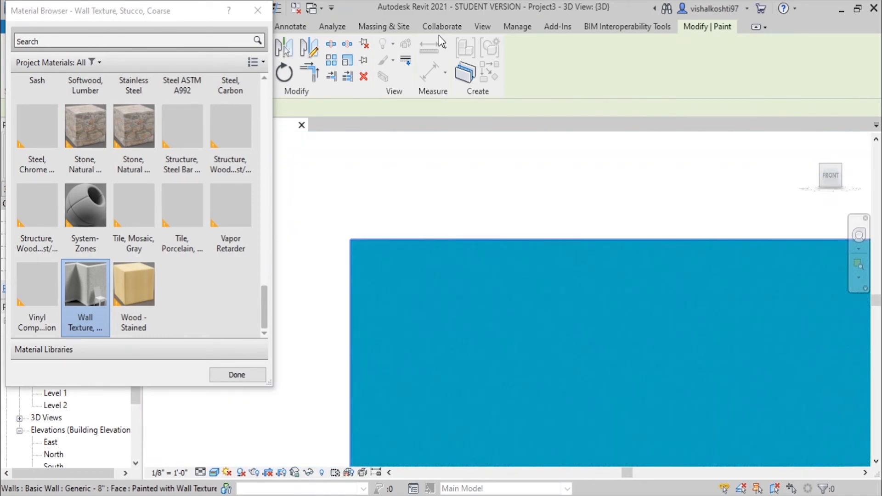
pyautogui.scroll(-2, 463, 214)
pyautogui.scroll(2, 685, 384)
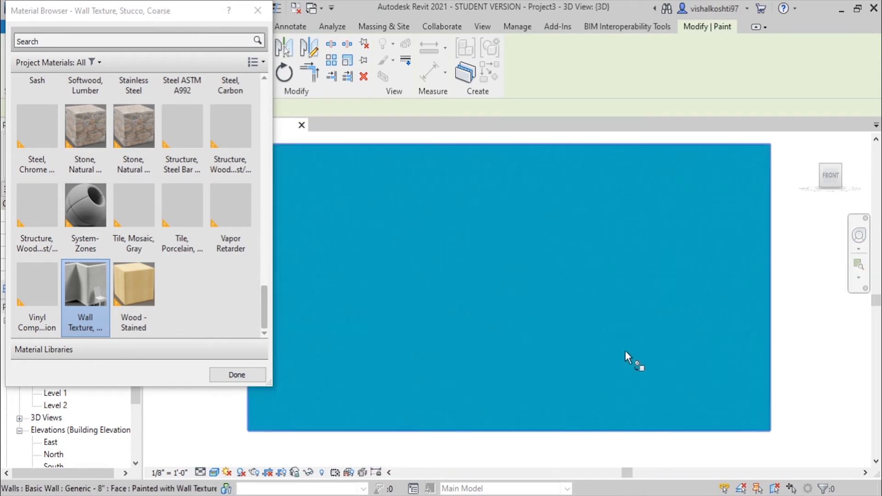
pyautogui.click(258, 10)
pyautogui.press('Escape')
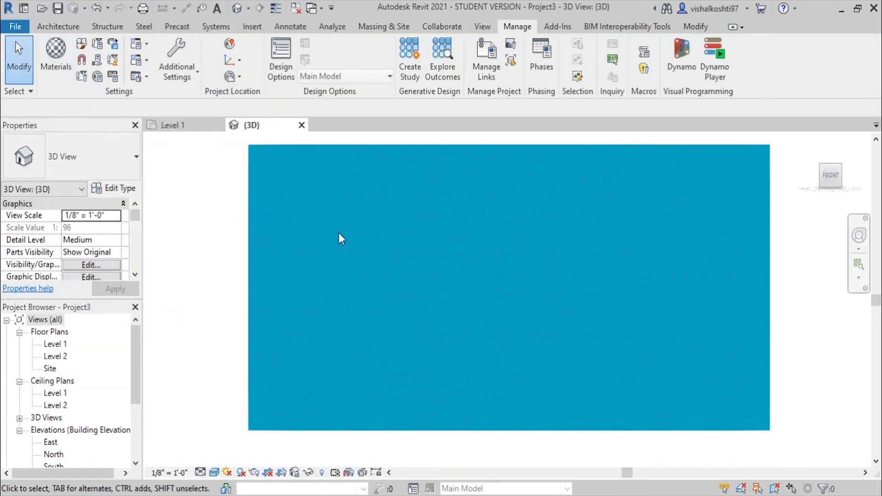
pyautogui.scroll(1, 292, 164)
pyautogui.scroll(2, 291, 162)
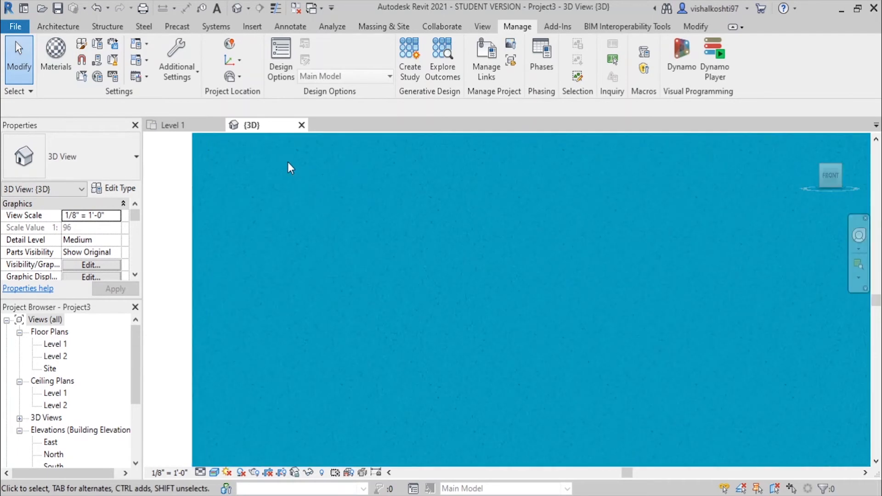
# Reopen the appearance settings of Wall Texture, Stucco, Coarse and start replacing its relief pattern image file
pyautogui.click(61, 51)
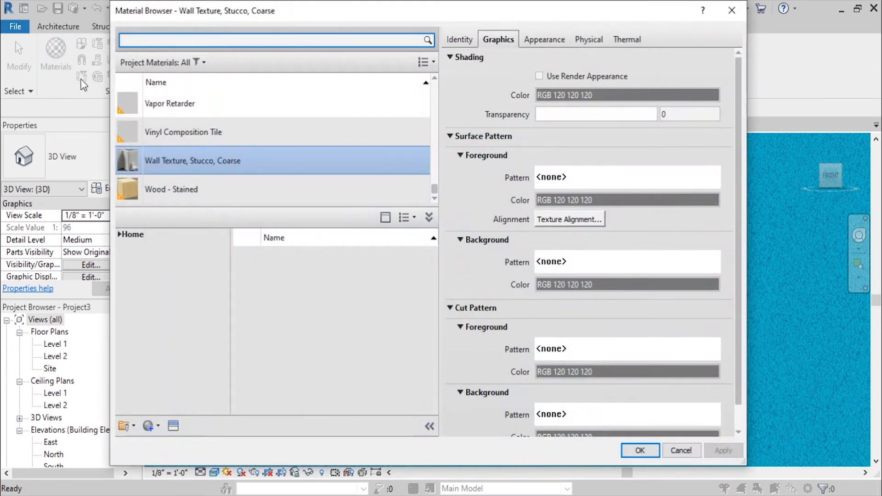
pyautogui.click(202, 167)
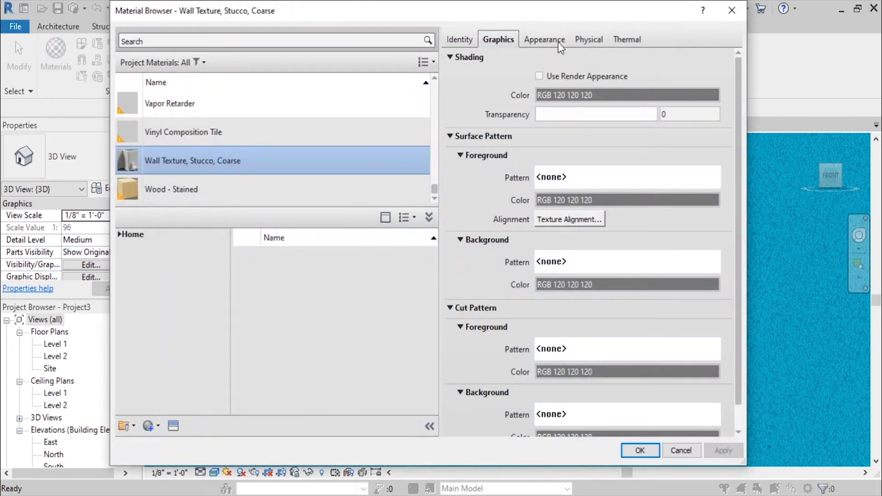
pyautogui.click(545, 42)
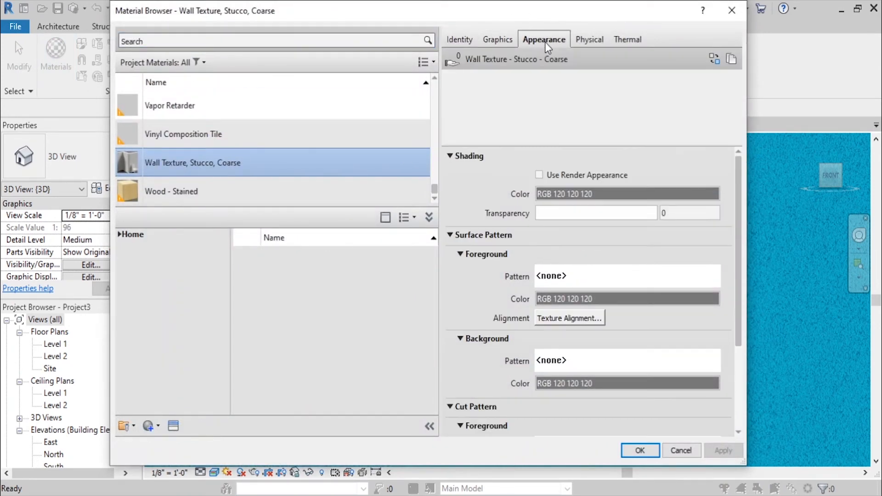
pyautogui.scroll(-1, 740, 207)
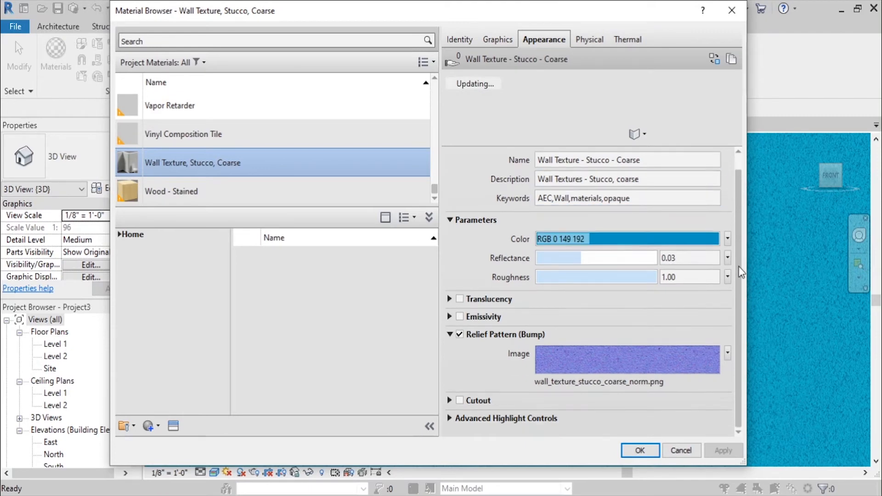
pyautogui.click(728, 353)
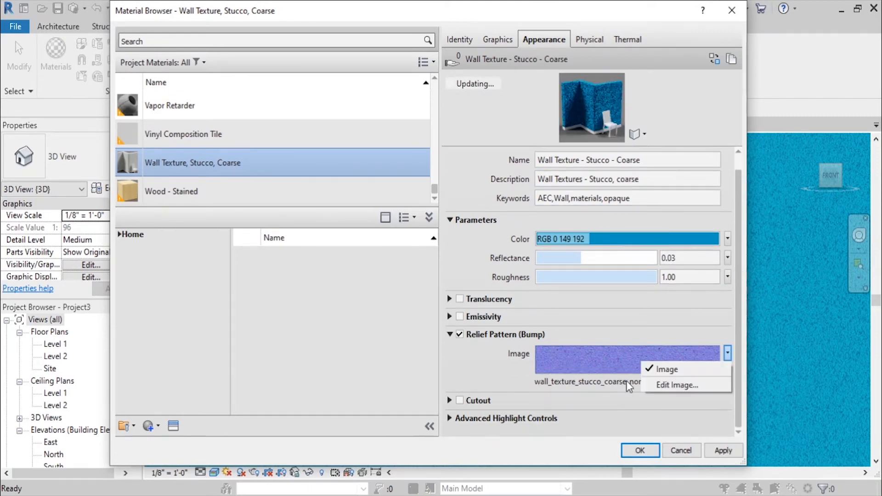
pyautogui.click(599, 370)
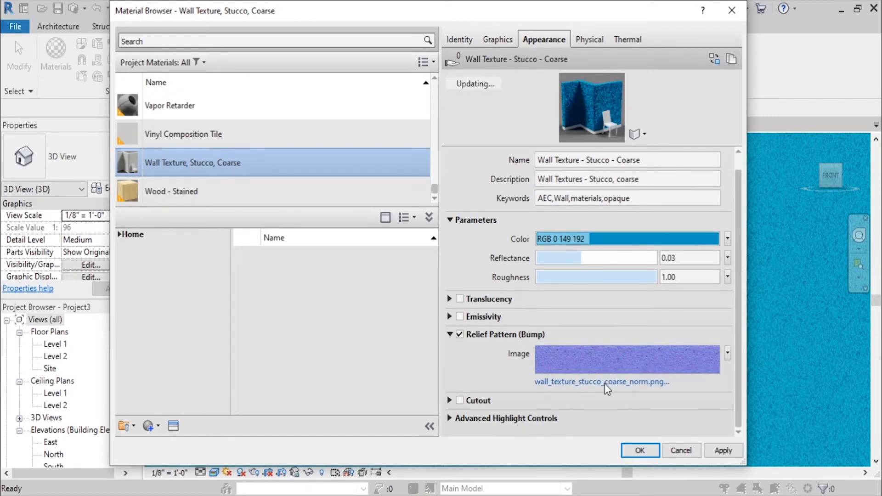
pyautogui.click(607, 385)
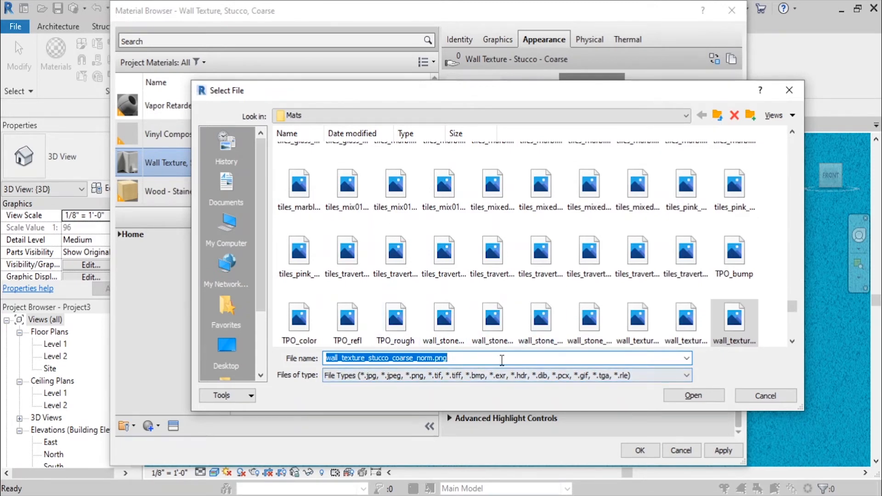
# Browse the Mats folder for a new bump image, comparing the stipple, gravel, stone, sand and rough granite texture files
pyautogui.click(674, 317)
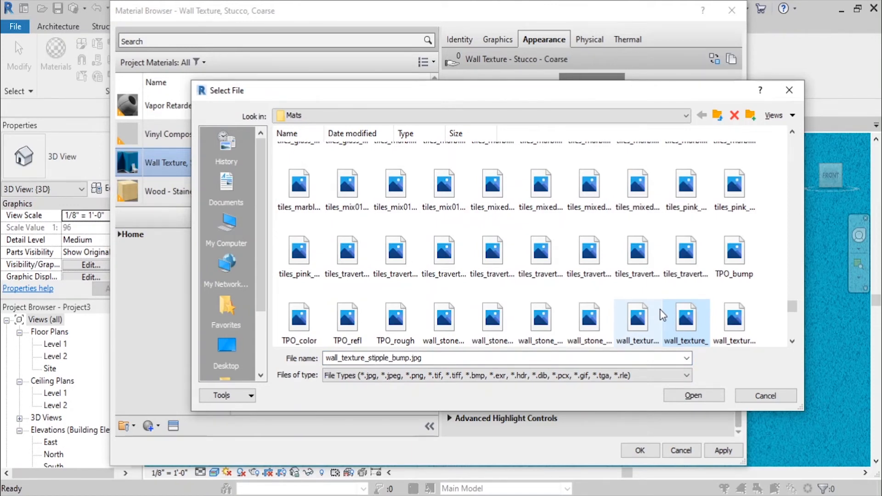
pyautogui.scroll(5, 494, 202)
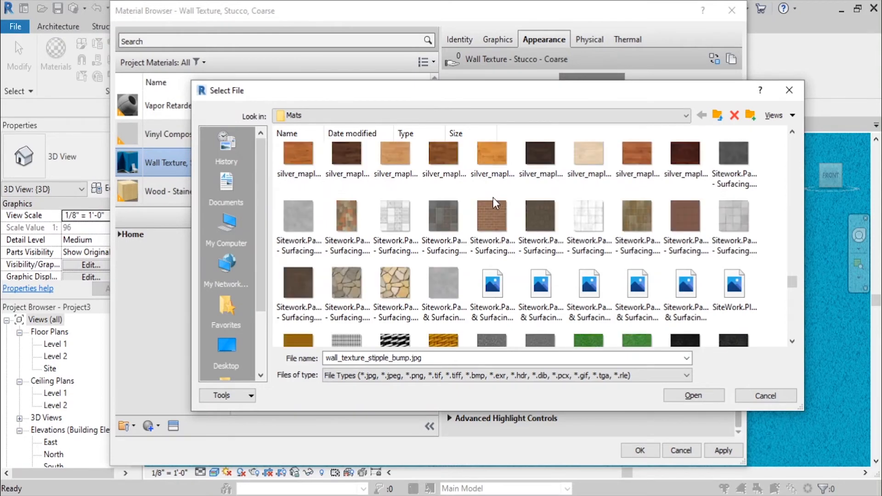
pyautogui.scroll(-3, 436, 275)
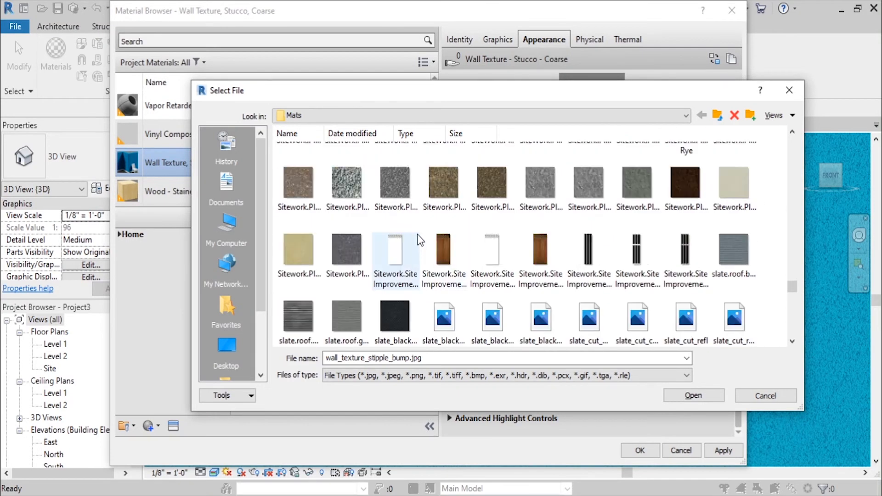
pyautogui.click(300, 180)
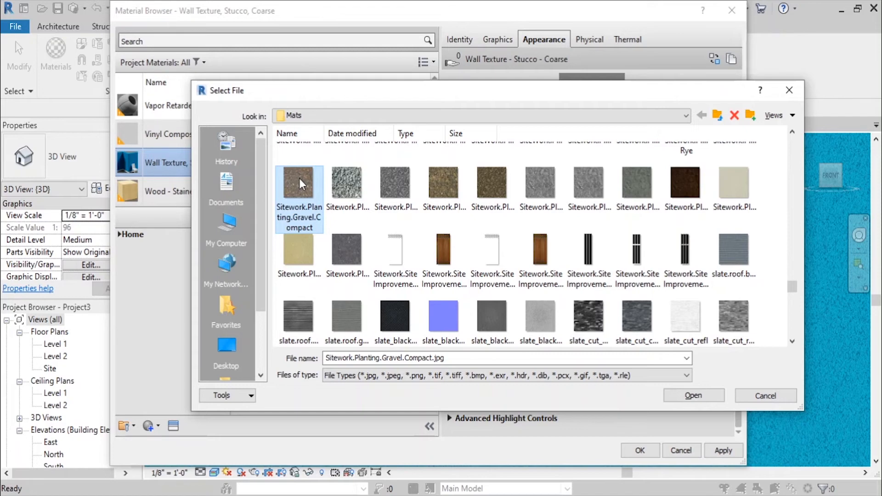
pyautogui.click(352, 173)
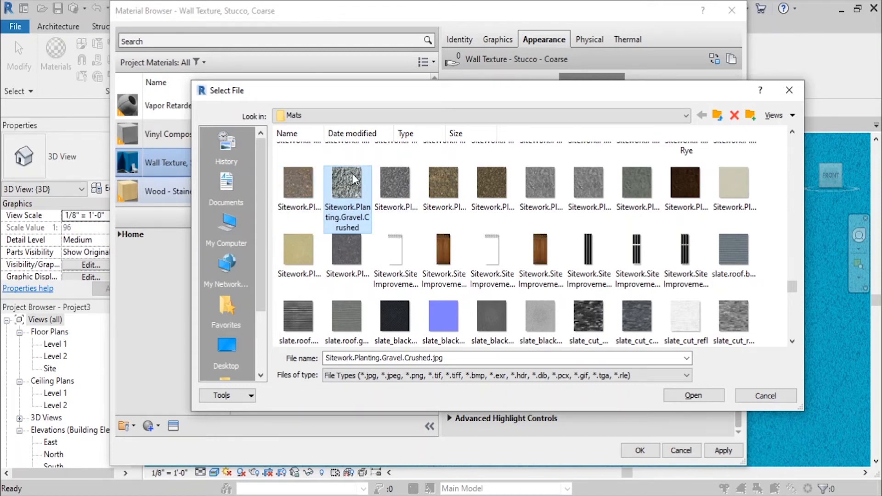
pyautogui.scroll(-3, 551, 217)
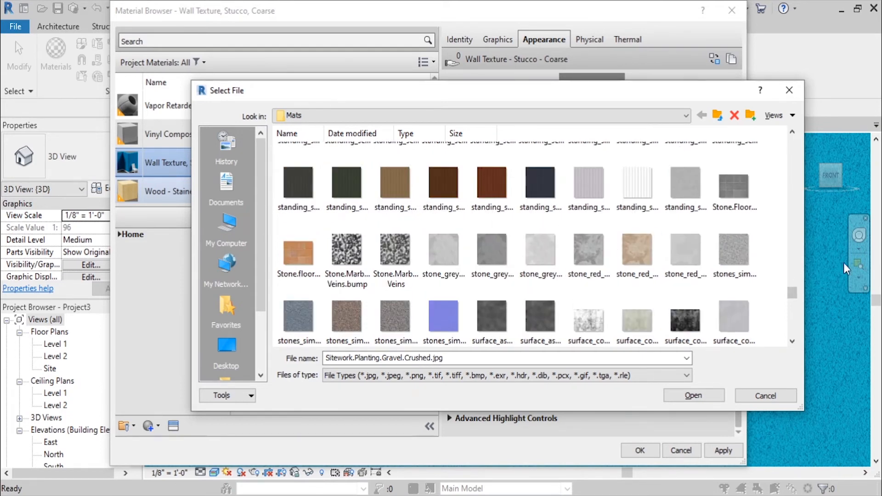
pyautogui.click(742, 244)
pyautogui.scroll(-3, 457, 248)
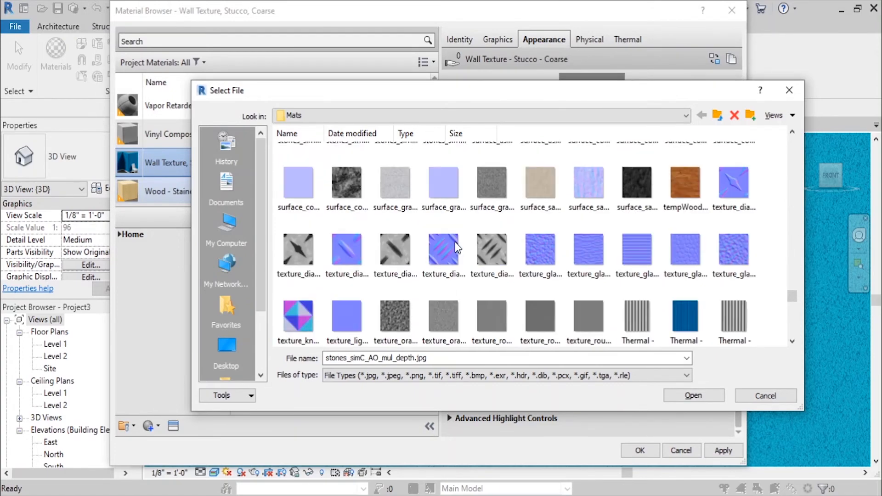
pyautogui.scroll(-5, 458, 249)
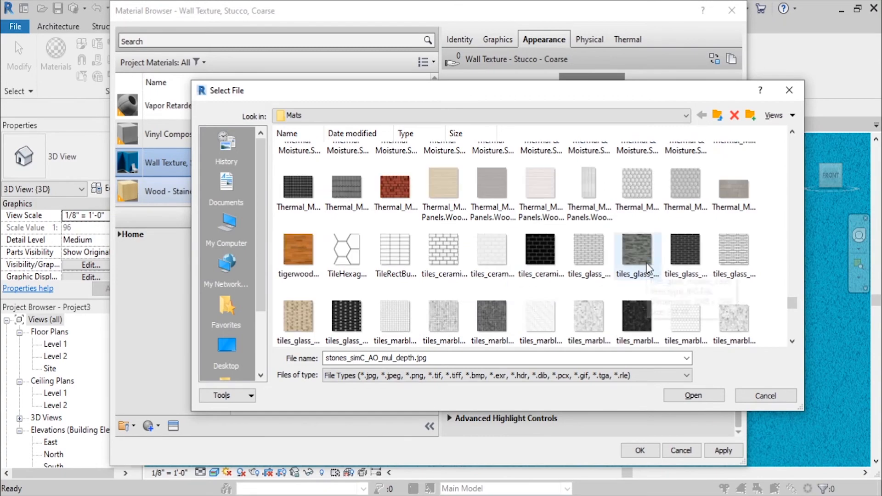
pyautogui.scroll(-10, 485, 303)
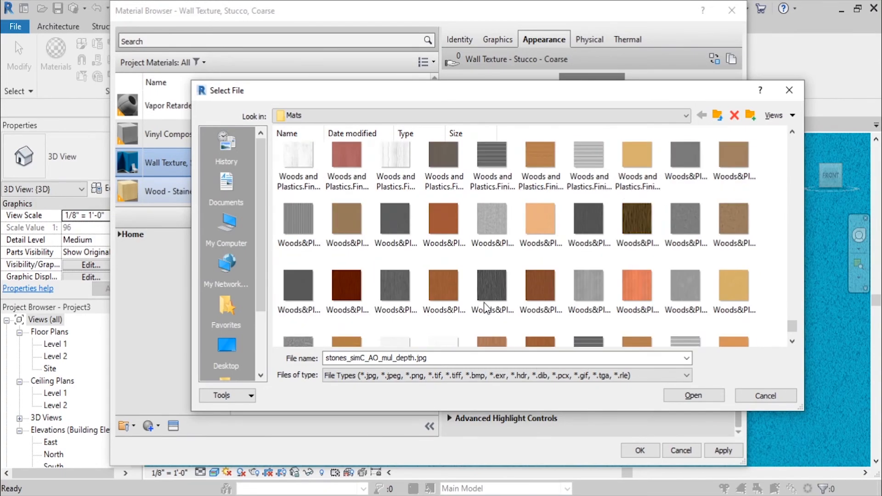
pyautogui.scroll(6, 484, 302)
pyautogui.scroll(10, 637, 229)
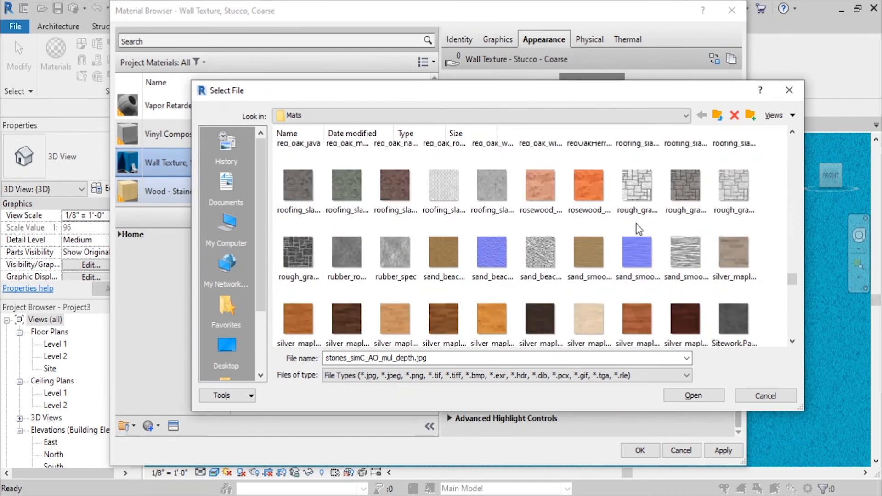
pyautogui.click(533, 250)
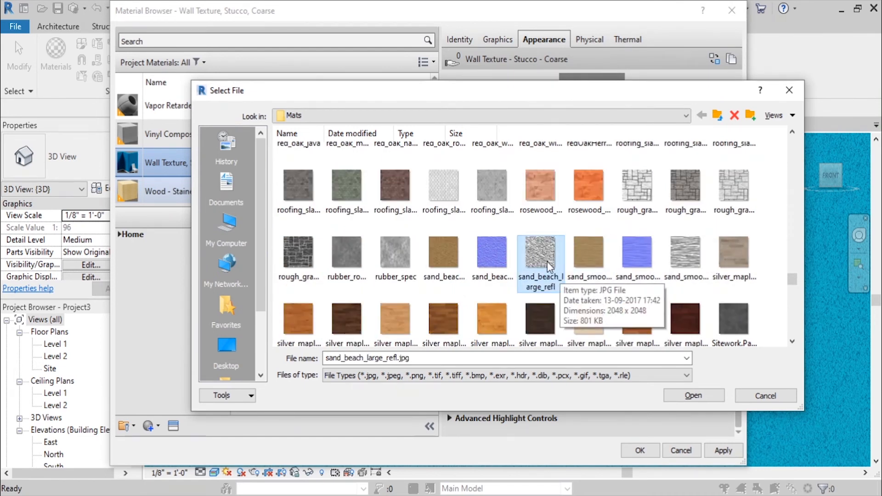
pyautogui.click(685, 253)
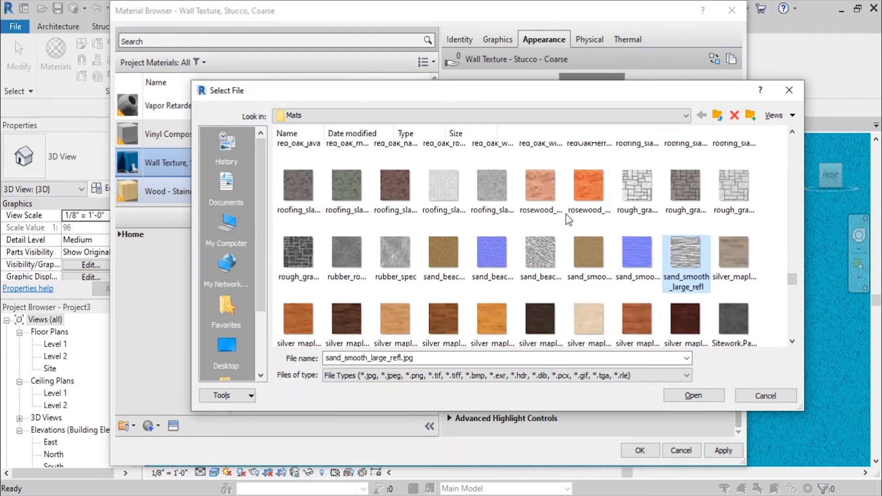
pyautogui.click(299, 252)
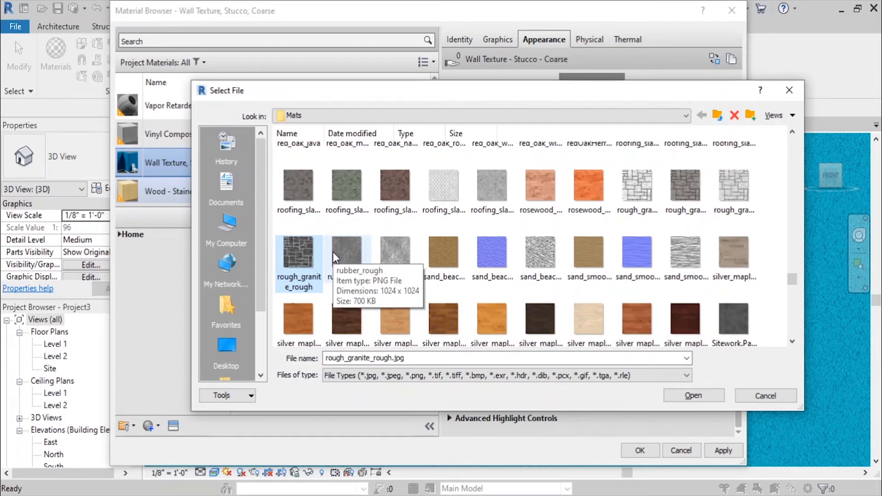
# Load sand_beach_large_refl.jpg from the Mats folder as the stucco material's relief pattern image
pyautogui.scroll(5, 493, 263)
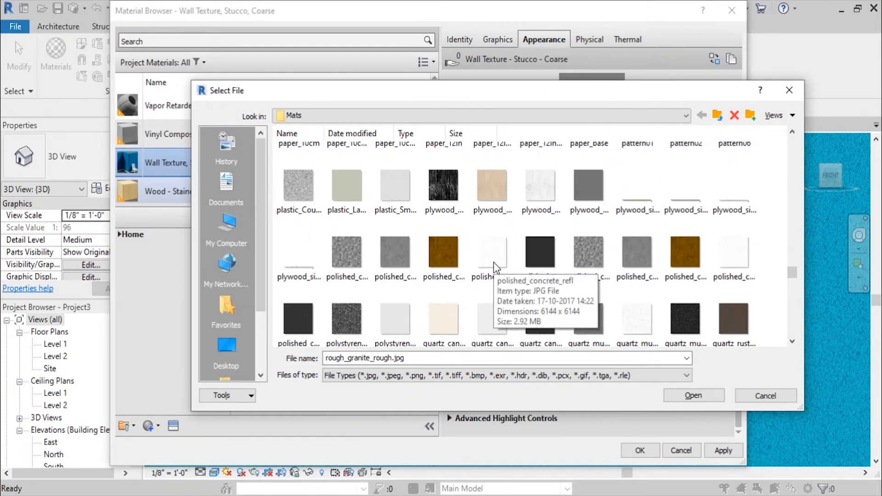
pyautogui.scroll(-5, 493, 262)
pyautogui.scroll(-2, 341, 258)
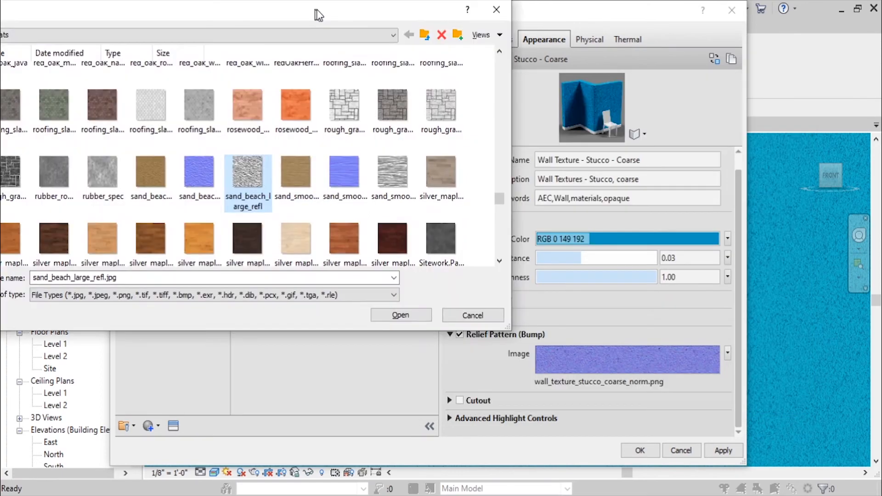
pyautogui.moveTo(317, 9); pyautogui.dragTo(420, 25)
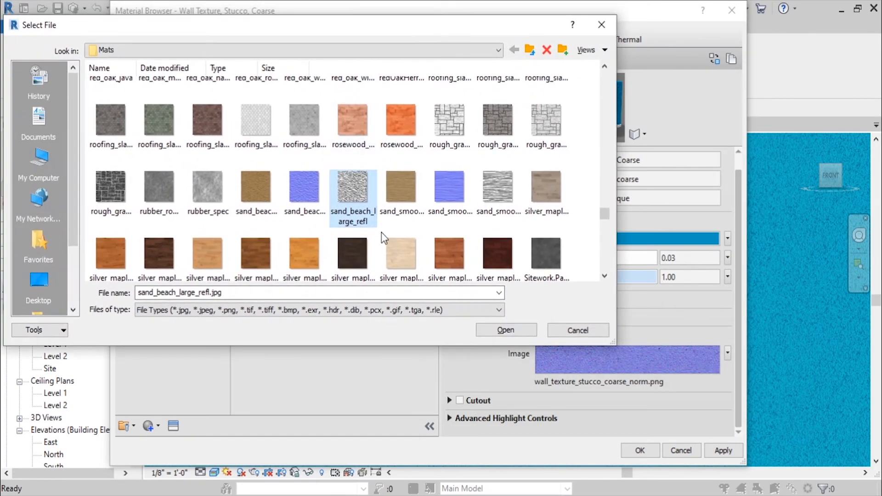
pyautogui.click(506, 331)
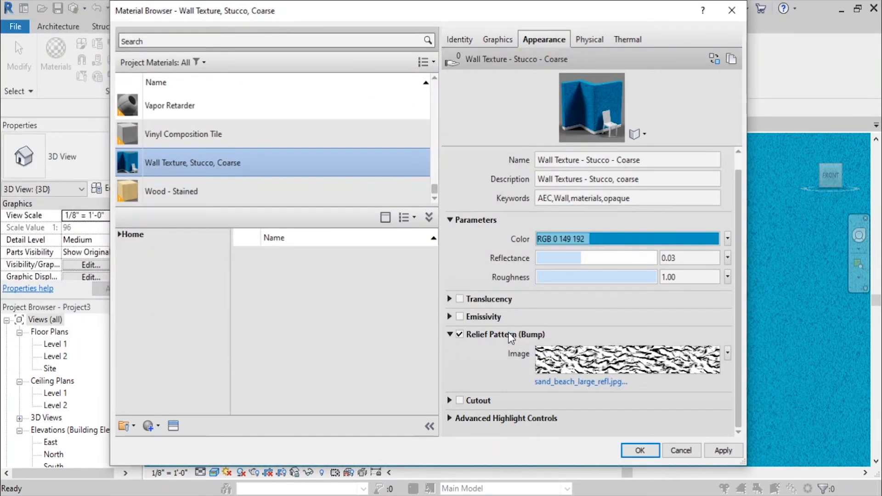
# Open the relief pattern image in an enlarged Texture Editor and set its linked sample size to 1'-0" wide and high
pyautogui.click(585, 363)
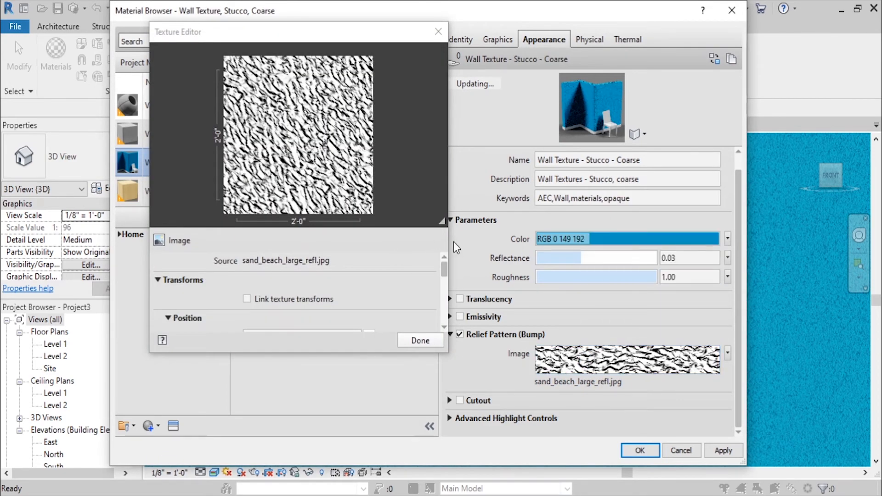
pyautogui.moveTo(449, 241); pyautogui.dragTo(560, 241)
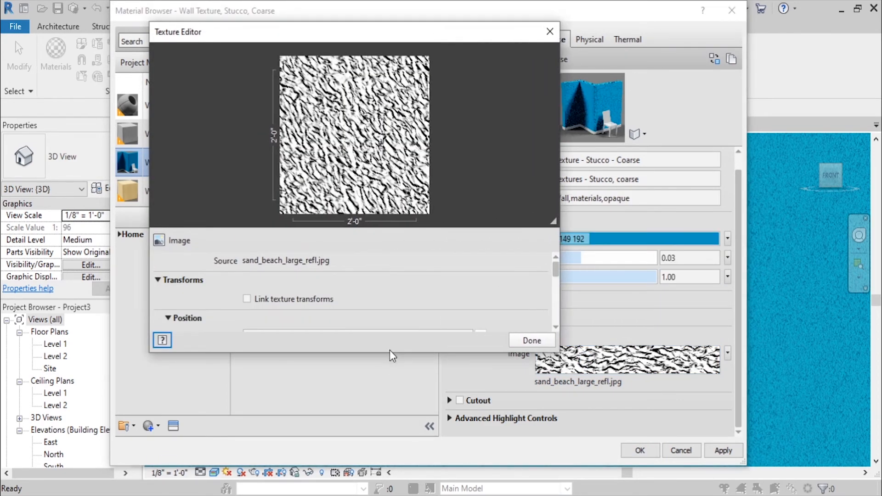
pyautogui.moveTo(390, 352); pyautogui.dragTo(390, 469)
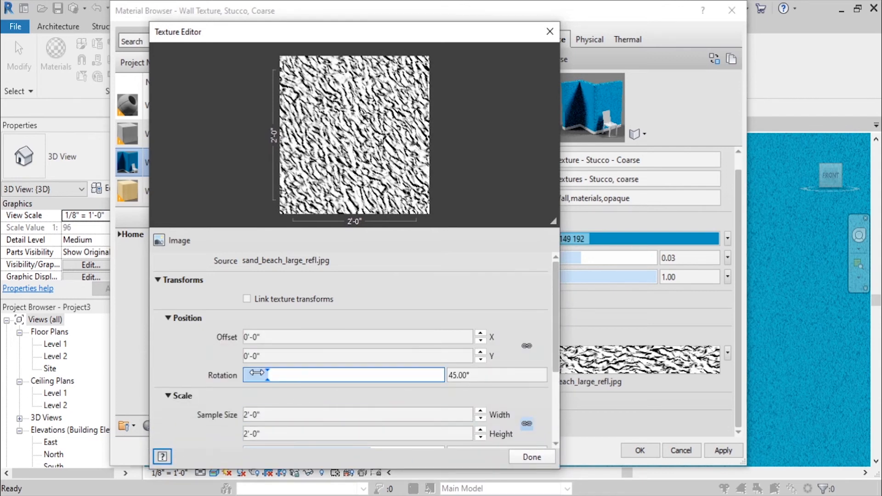
pyautogui.click(276, 434)
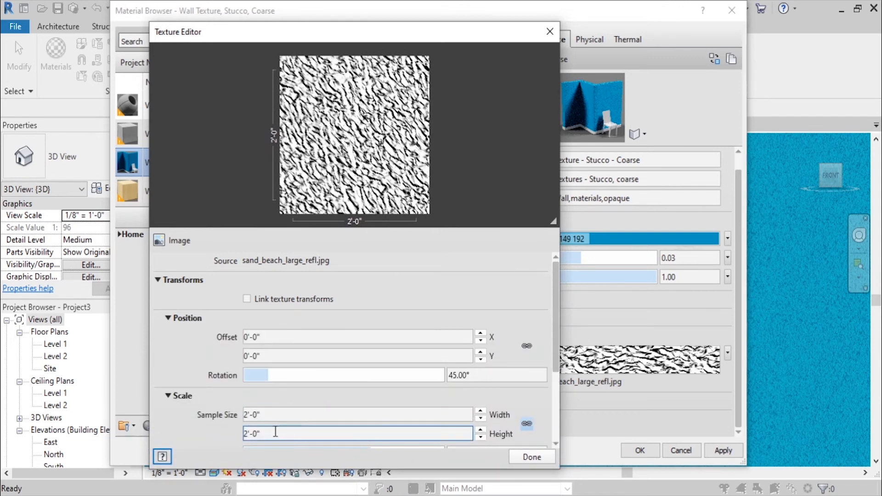
pyautogui.click(253, 415)
pyautogui.moveTo(296, 415); pyautogui.dragTo(208, 419)
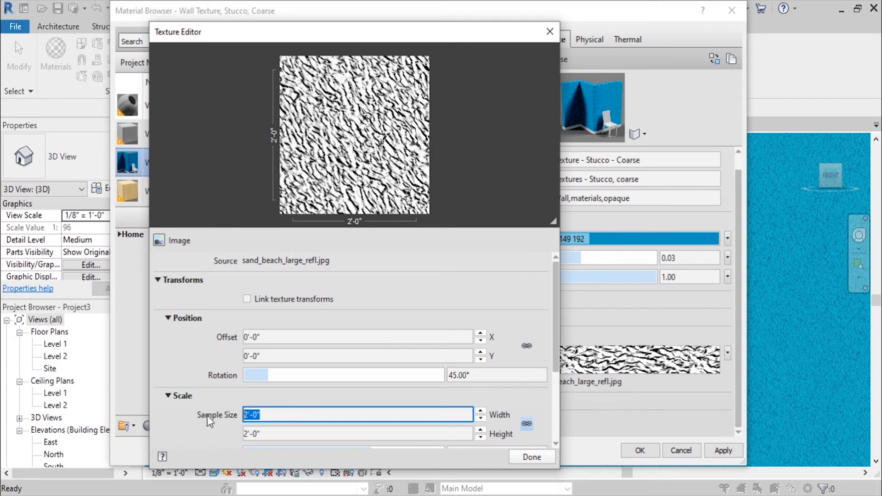
pyautogui.write('1')
pyautogui.press('Tab')
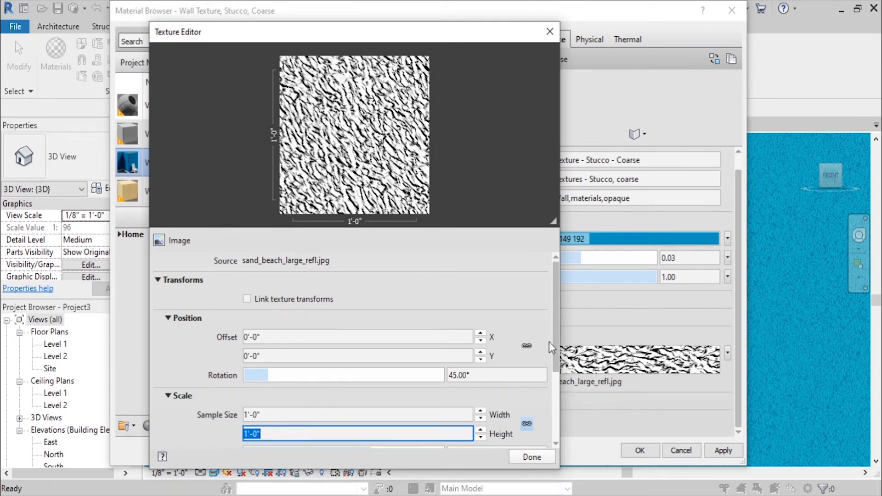
# Set the relief pattern's depth amount to 5.00 and finish editing the texture
pyautogui.moveTo(557, 343); pyautogui.dragTo(557, 396)
pyautogui.moveTo(370, 368); pyautogui.dragTo(467, 378)
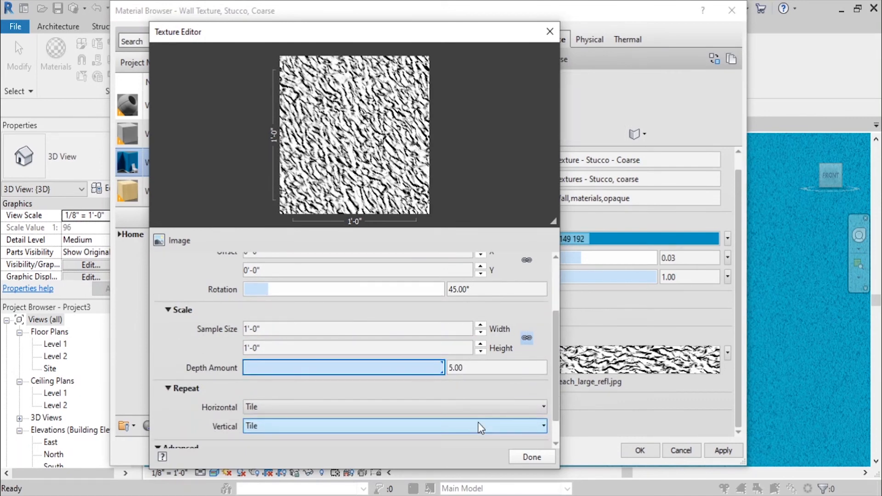
pyautogui.click(524, 457)
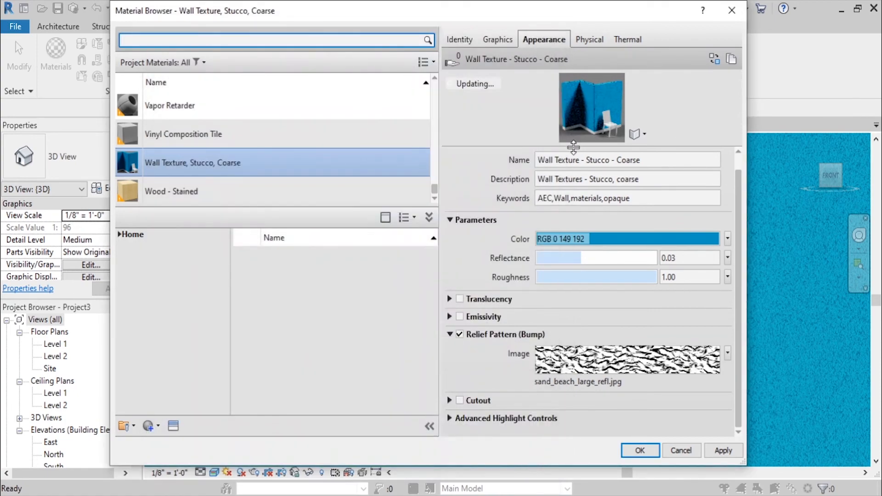
# Check the new relief in an enlarged appearance preview and lower the stucco's reflectance to 0.02
pyautogui.moveTo(571, 160); pyautogui.dragTo(565, 350)
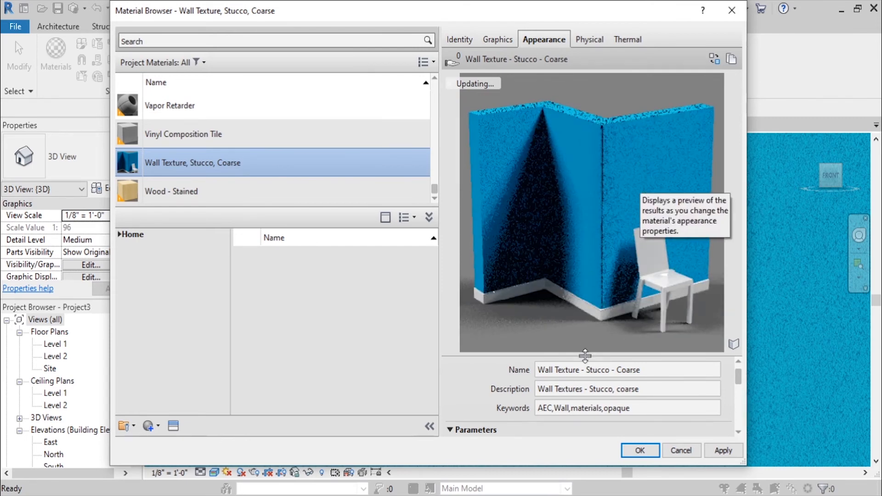
pyautogui.moveTo(585, 356); pyautogui.dragTo(585, 246)
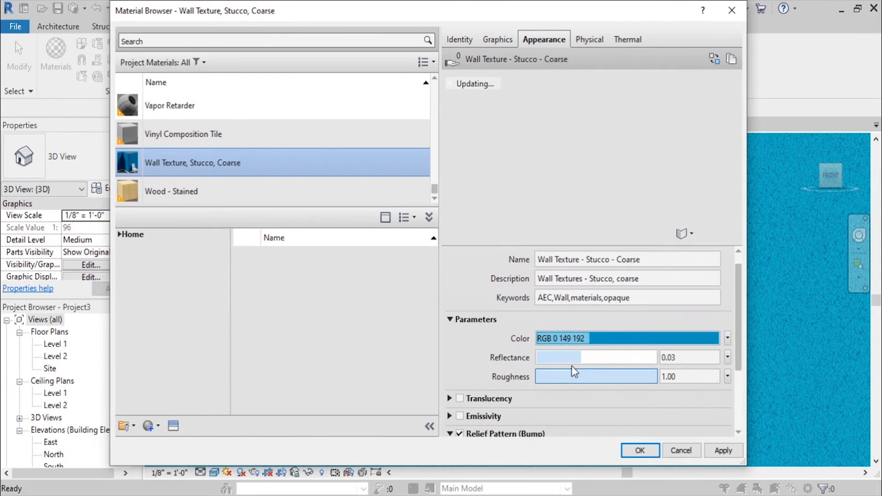
pyautogui.moveTo(563, 358); pyautogui.dragTo(548, 358)
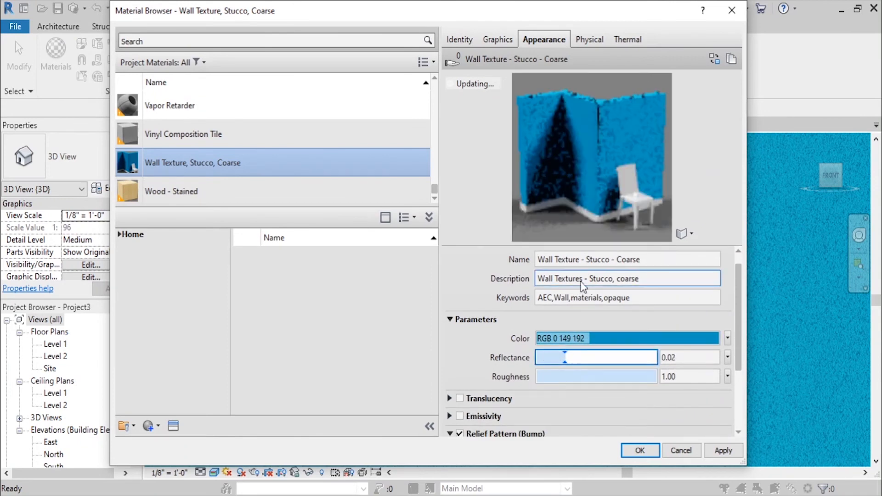
# Enlarge the appearance preview again, then apply the stucco changes and close the Material Browser
pyautogui.moveTo(601, 247); pyautogui.dragTo(590, 369)
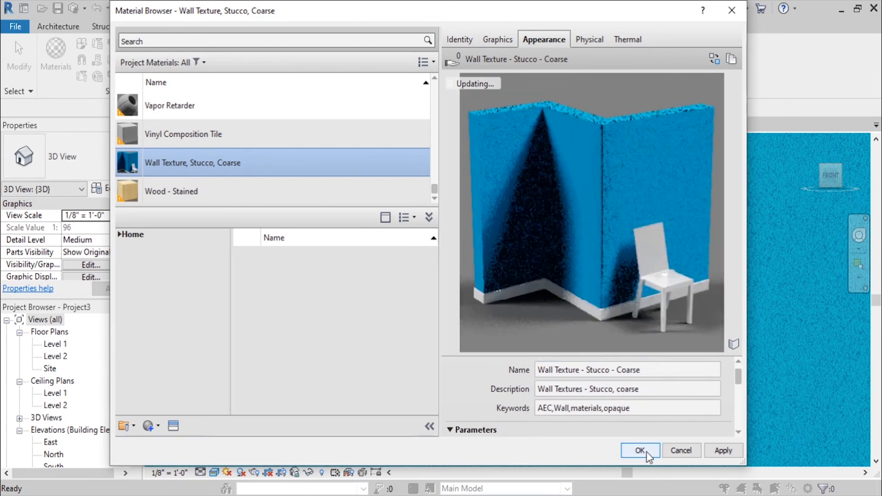
pyautogui.click(717, 451)
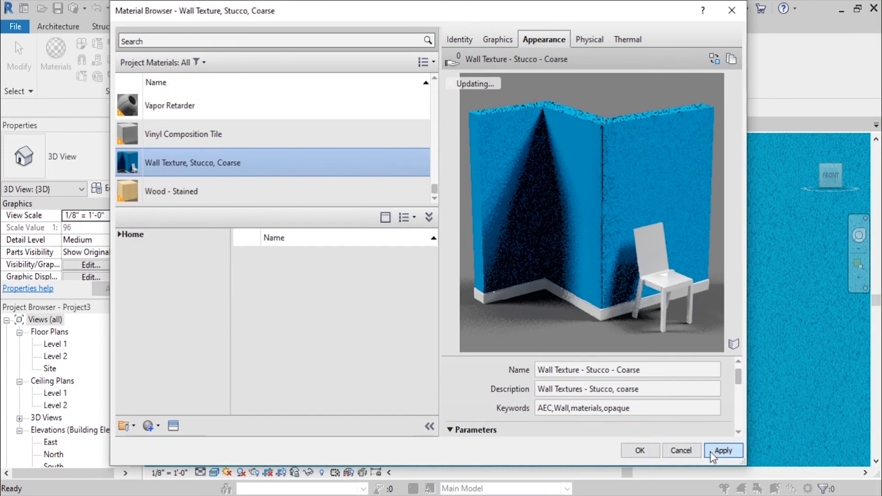
pyautogui.click(641, 451)
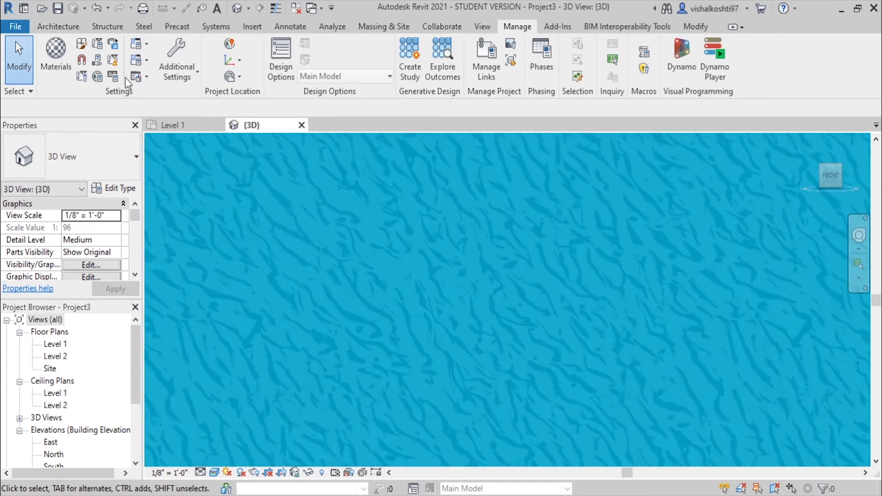
# Reopen the Material Browser and expand the AEC Materials library under Home to show its categories
pyautogui.click(58, 60)
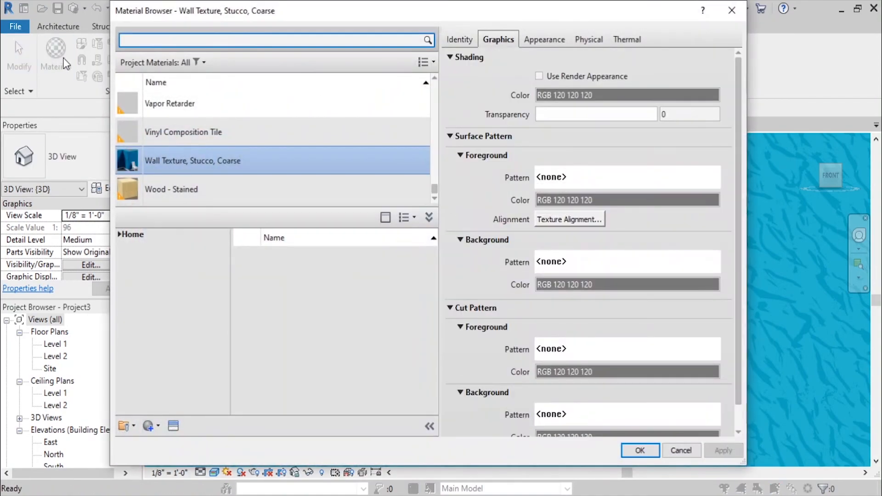
pyautogui.scroll(2, 208, 114)
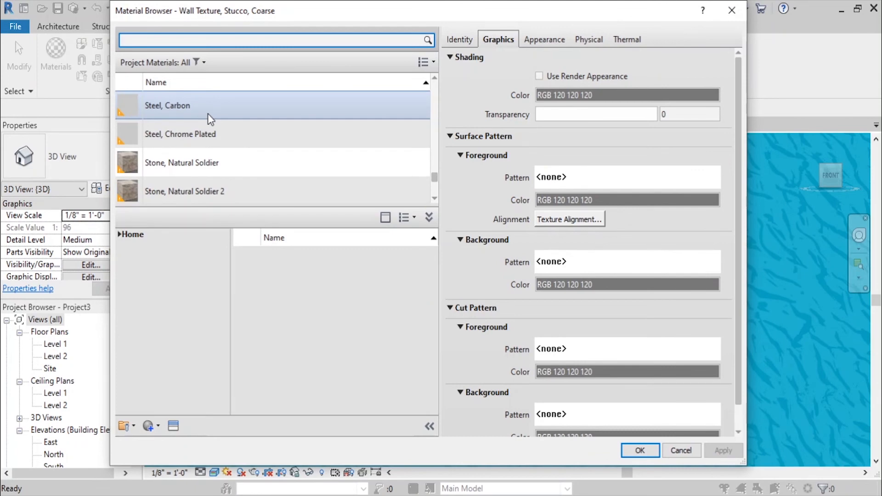
pyautogui.click(120, 234)
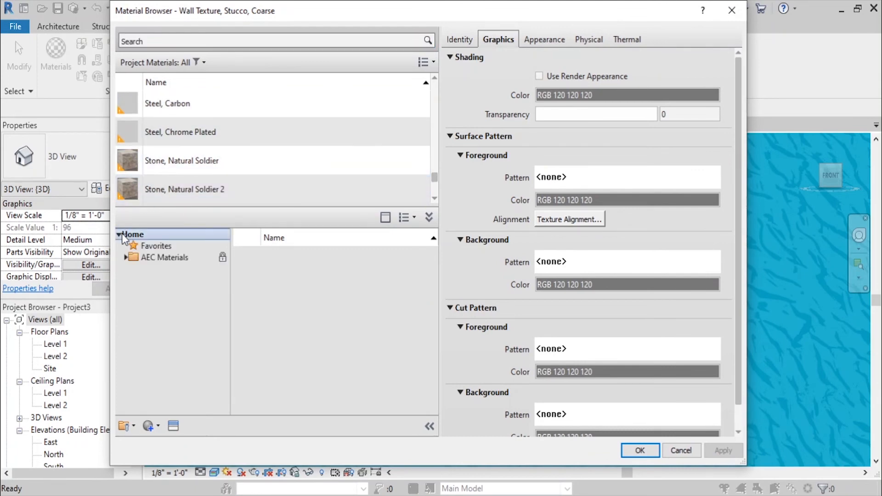
pyautogui.click(123, 257)
pyautogui.click(126, 258)
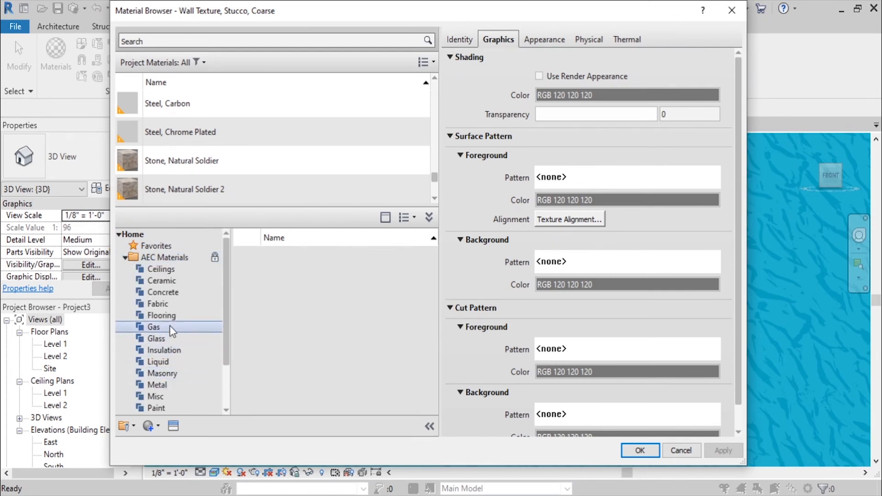
# Browse the Masonry category of AEC Materials and add Brick, Adobe to the project materials
pyautogui.click(184, 373)
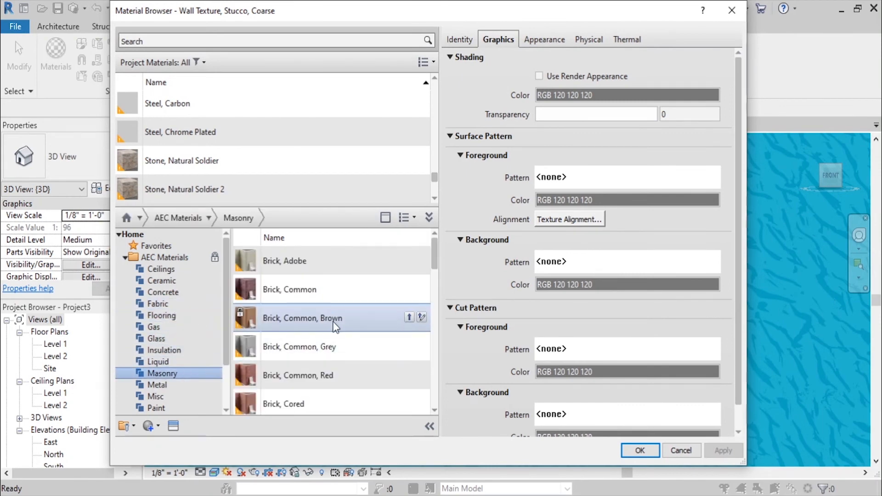
pyautogui.scroll(-10, 318, 366)
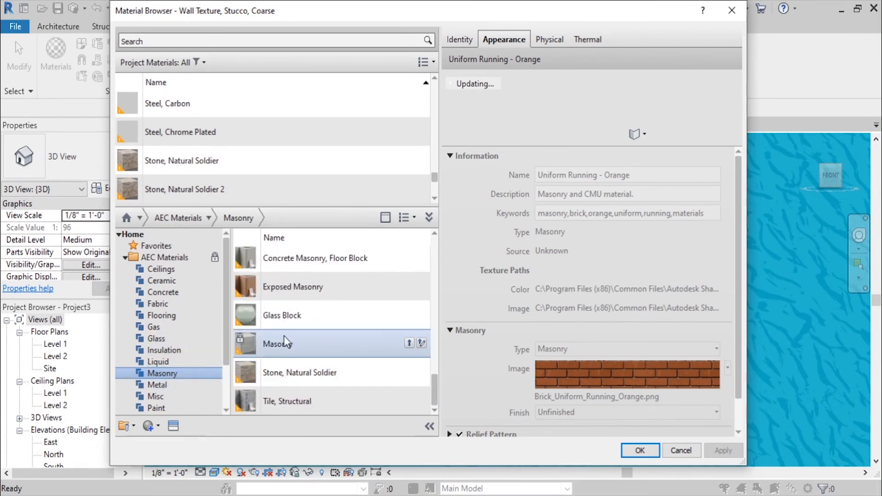
pyautogui.scroll(10, 322, 290)
pyautogui.scroll(1, 329, 289)
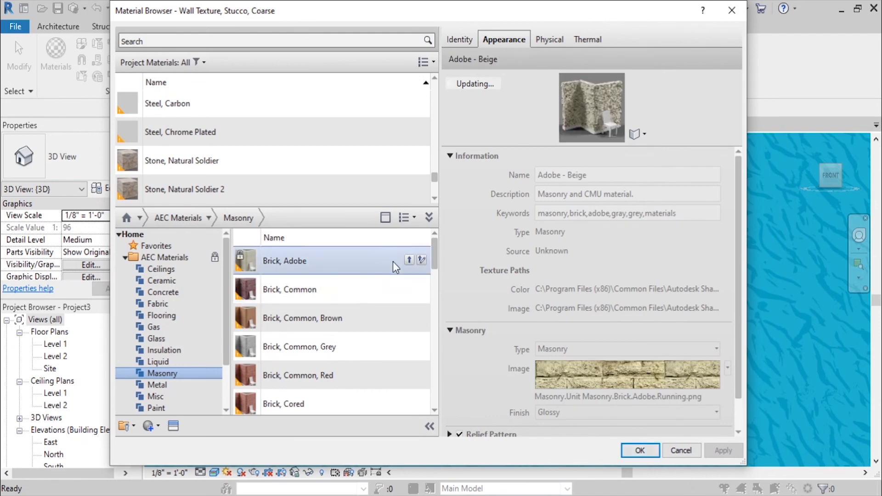
pyautogui.click(409, 260)
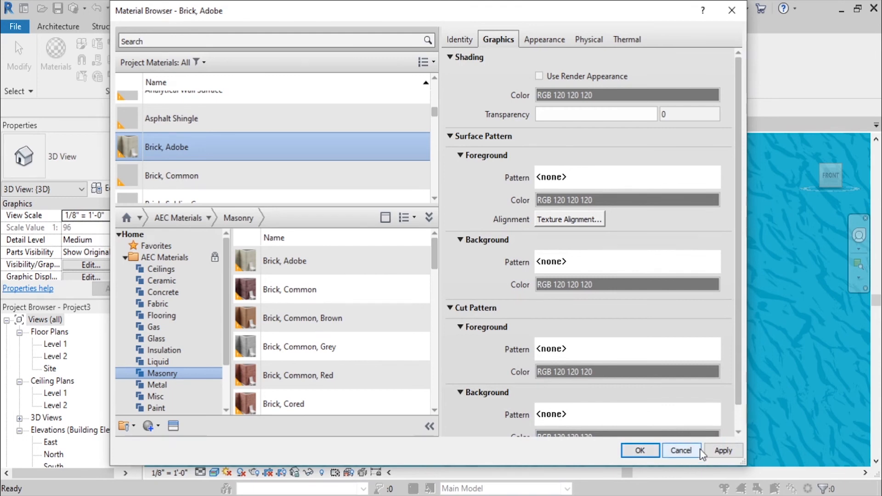
# Set the finish in the Brick, Adobe material's appearance to Unfinished
pyautogui.click(550, 38)
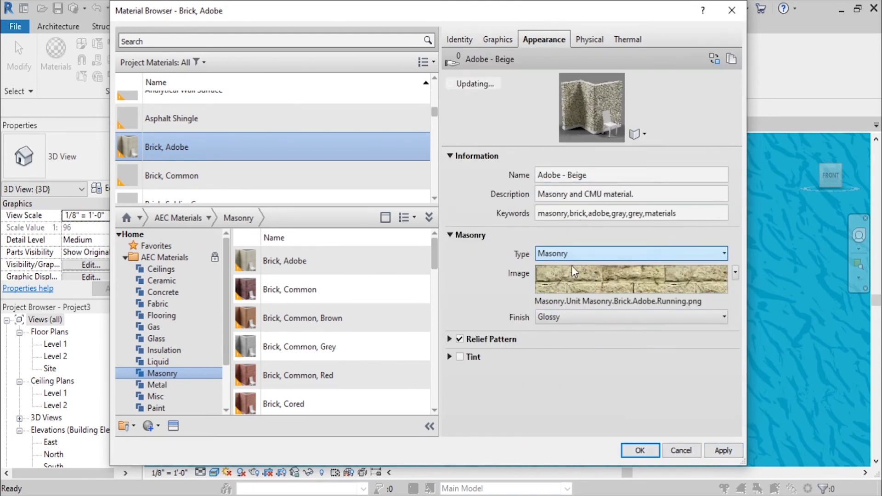
pyautogui.click(568, 318)
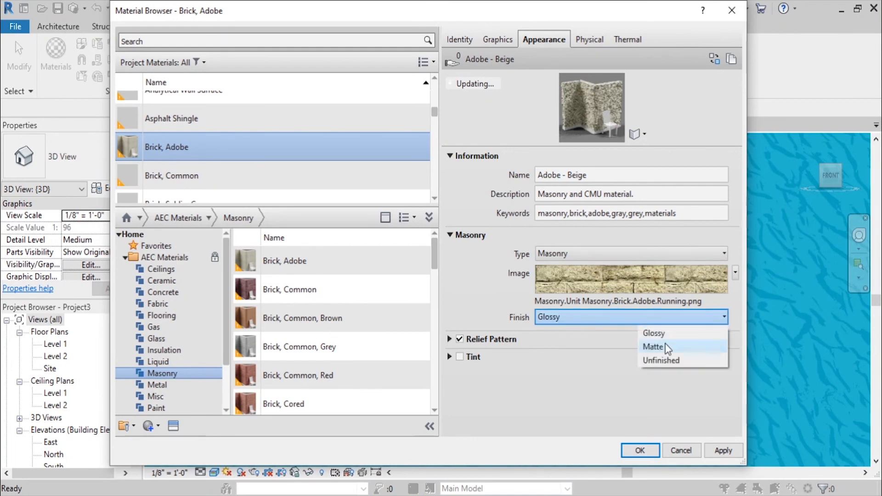
pyautogui.click(675, 357)
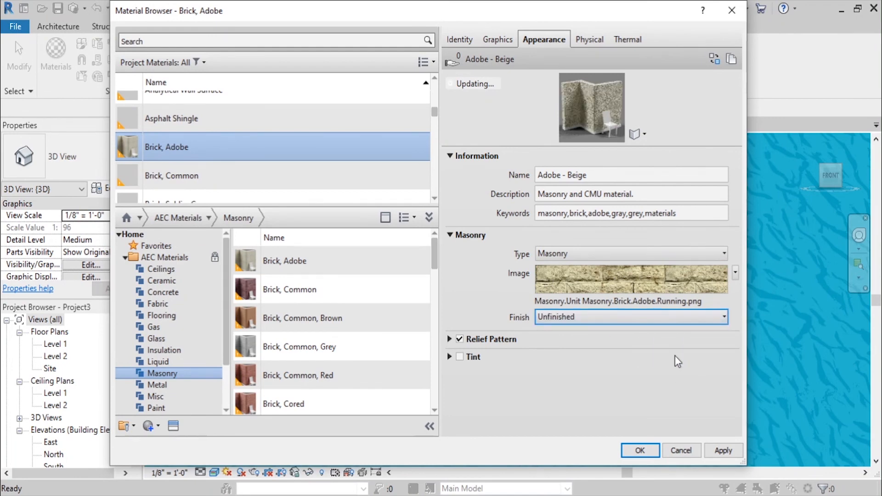
# Raise the Brick, Adobe relief pattern amount to 2.00, then apply the changes and close the Material Browser
pyautogui.click(450, 340)
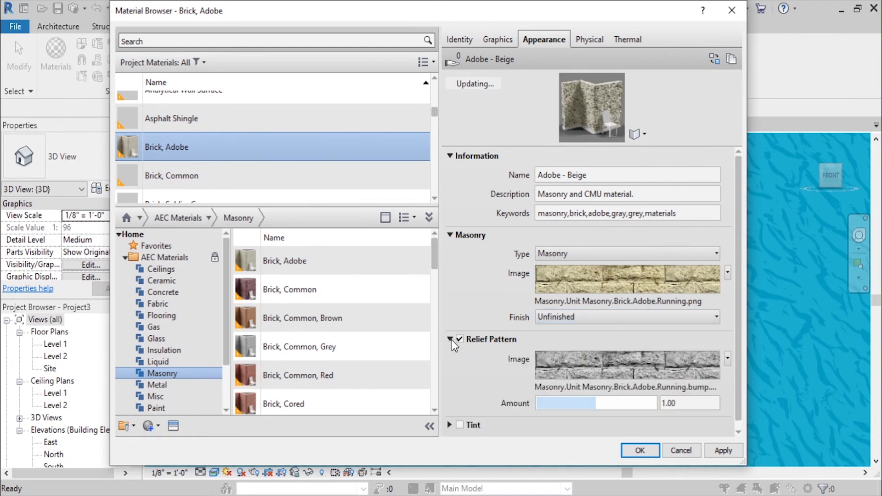
pyautogui.moveTo(596, 403); pyautogui.dragTo(657, 403)
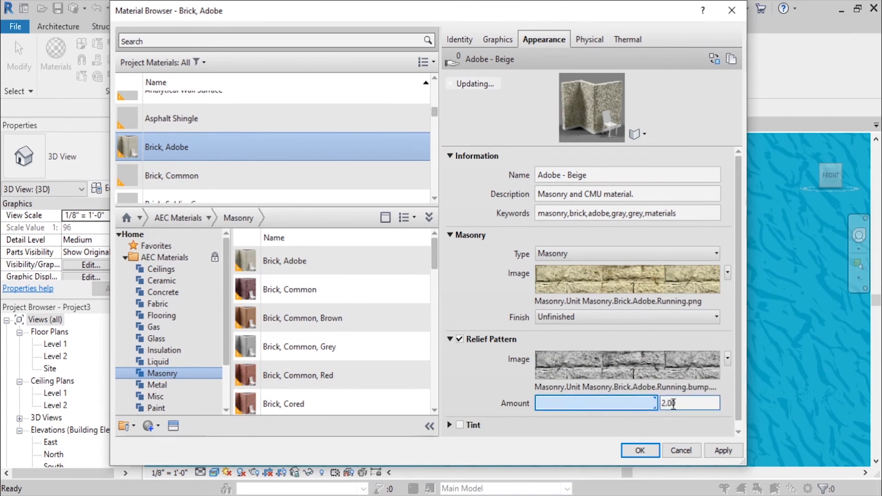
pyautogui.click(724, 452)
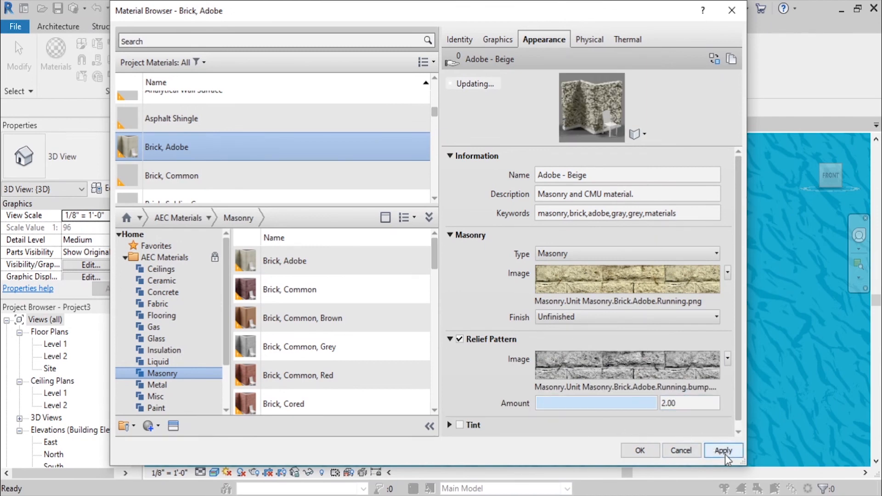
pyautogui.click(642, 452)
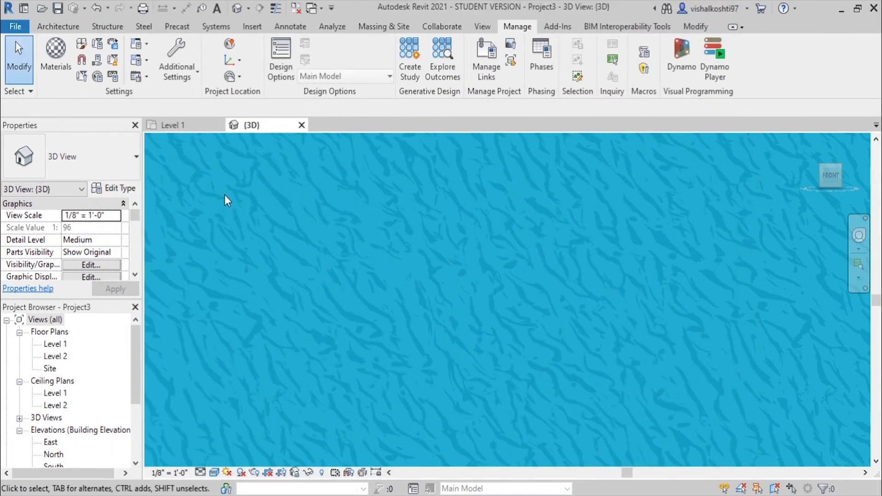
# Select the blue Generic - 8" wall in the 3D view and start the Paint tool
pyautogui.scroll(-5, 266, 210)
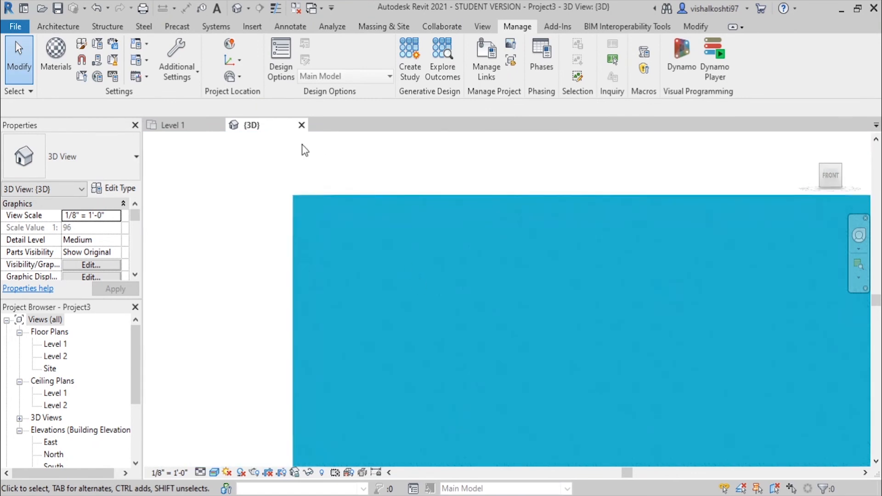
pyautogui.scroll(-2, 348, 209)
pyautogui.scroll(-3, 347, 192)
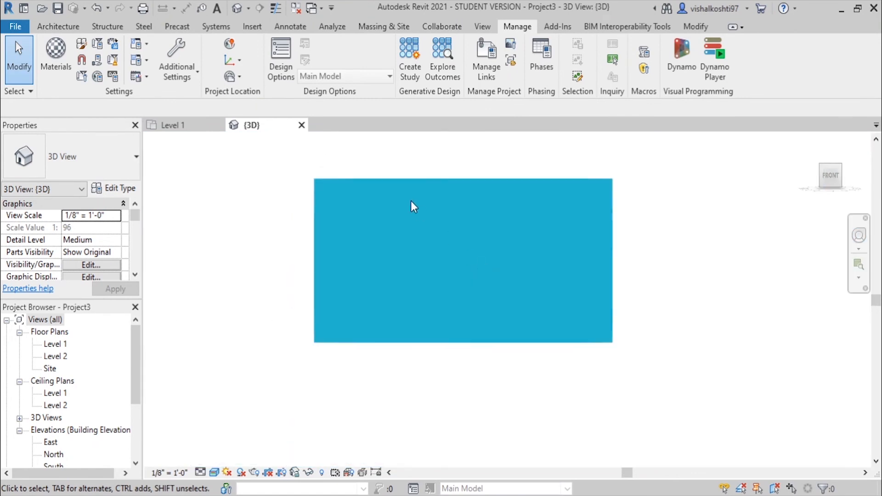
pyautogui.scroll(1, 414, 202)
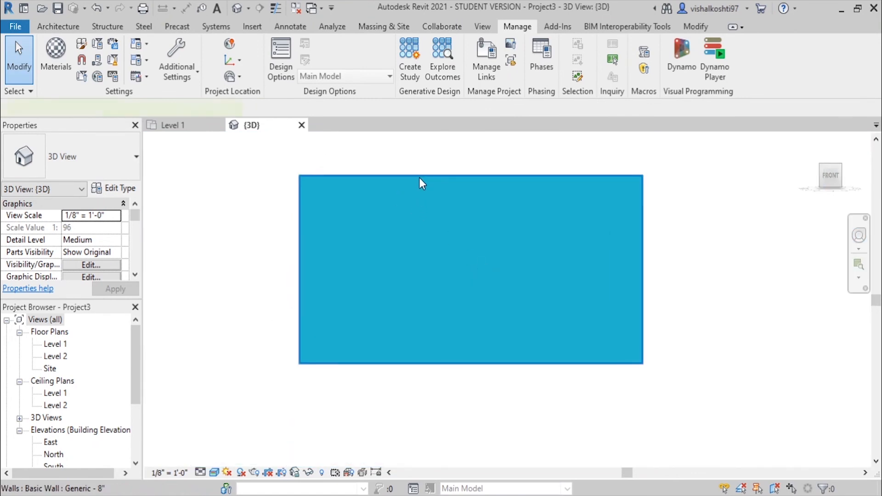
pyautogui.click(422, 182)
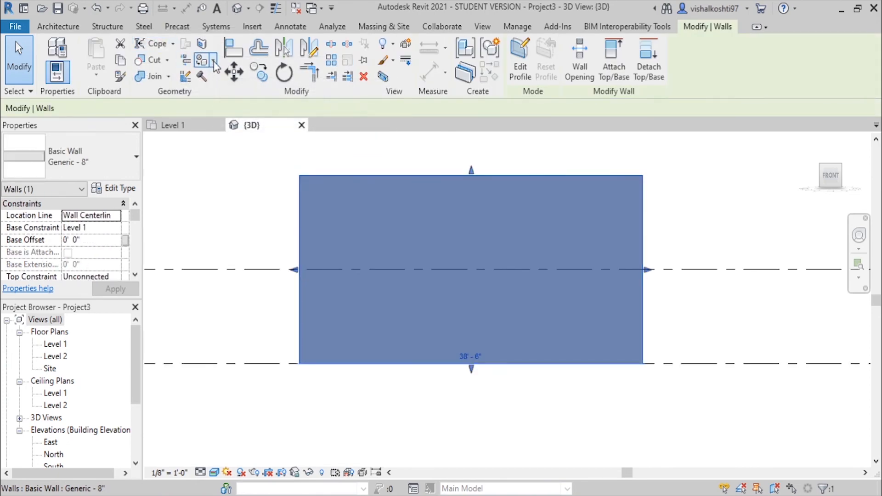
pyautogui.click(215, 67)
pyautogui.click(230, 74)
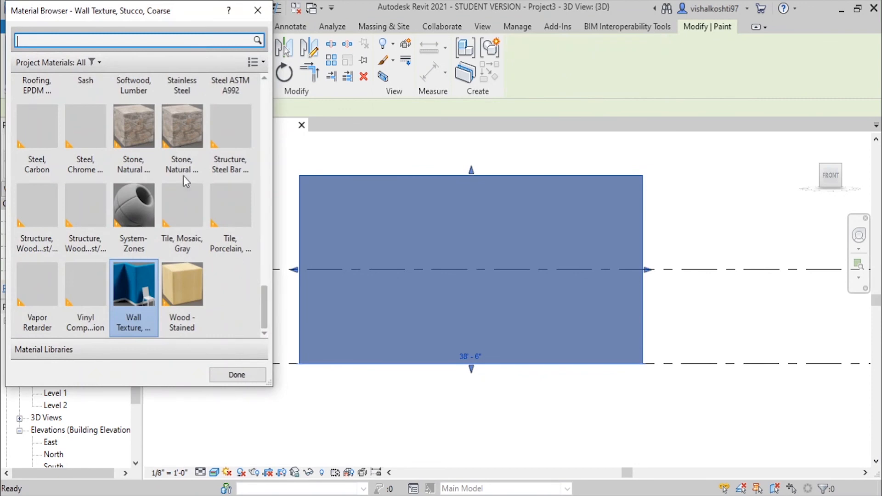
# Filter the project materials by "ma", widen the material list and choose Brick, Adobe as the paint material
pyautogui.scroll(5, 151, 253)
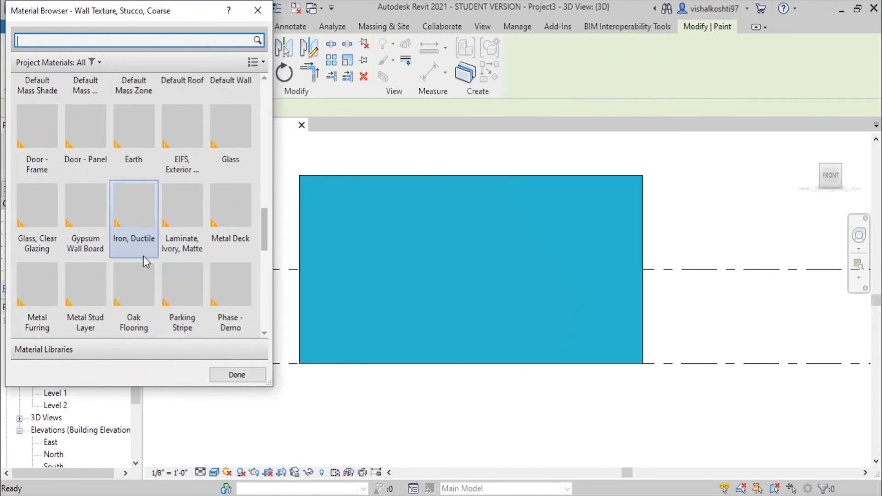
pyautogui.scroll(10, 143, 256)
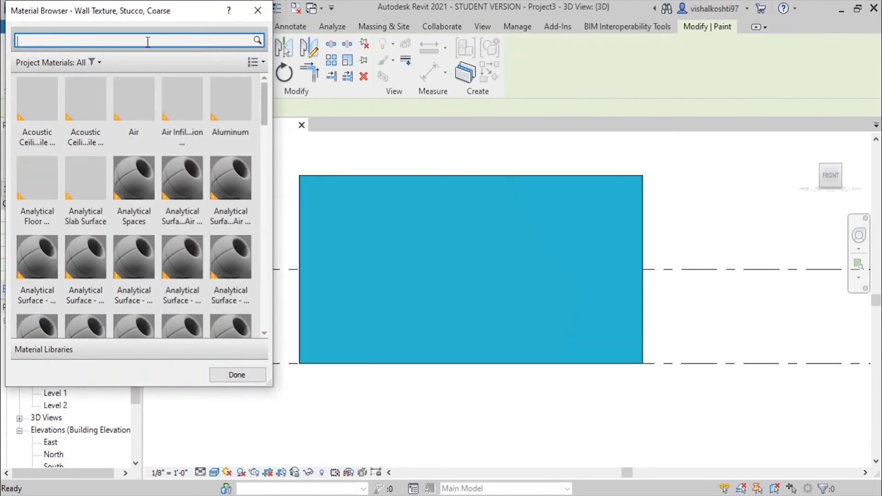
pyautogui.click(147, 41)
pyautogui.write('ma')
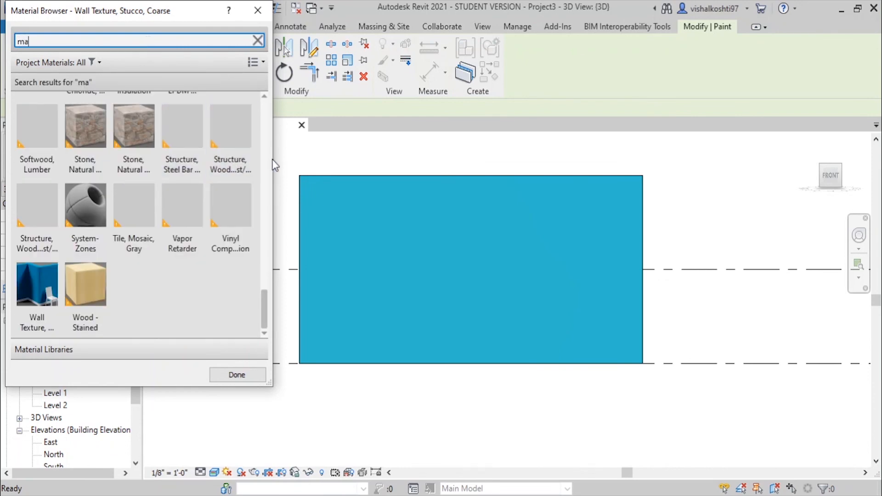
pyautogui.moveTo(404, 174); pyautogui.dragTo(669, 189)
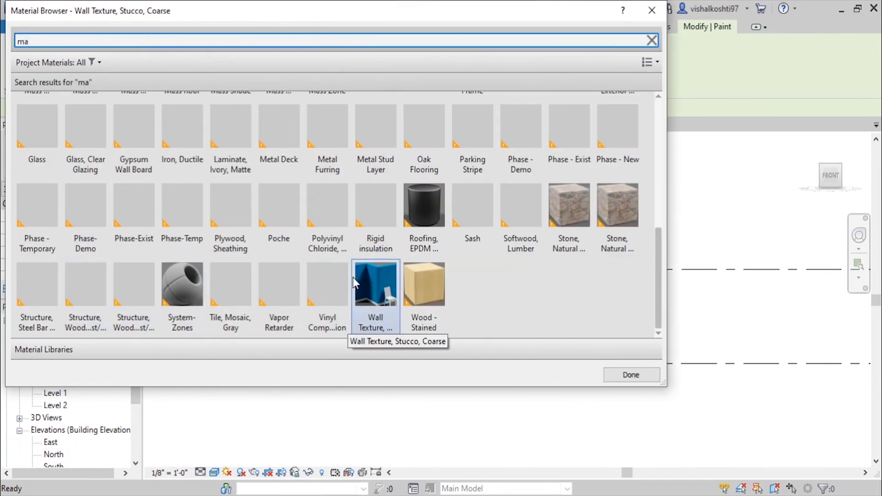
pyautogui.scroll(6, 321, 250)
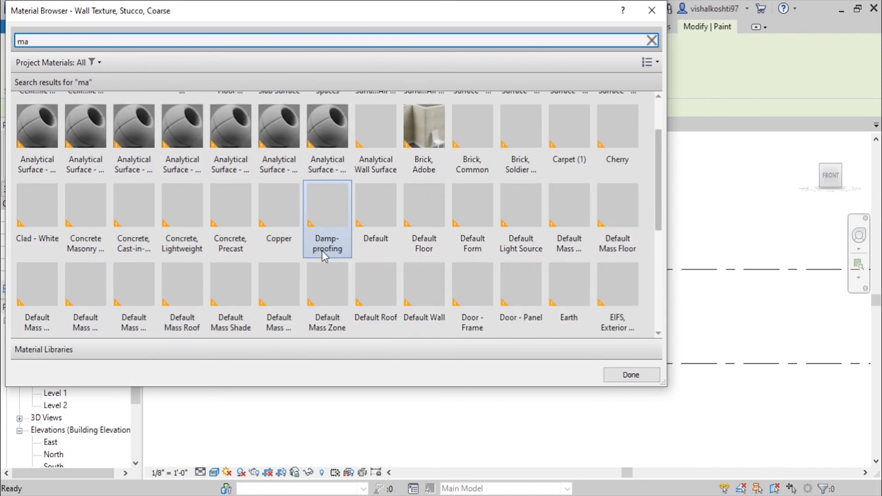
pyautogui.click(439, 186)
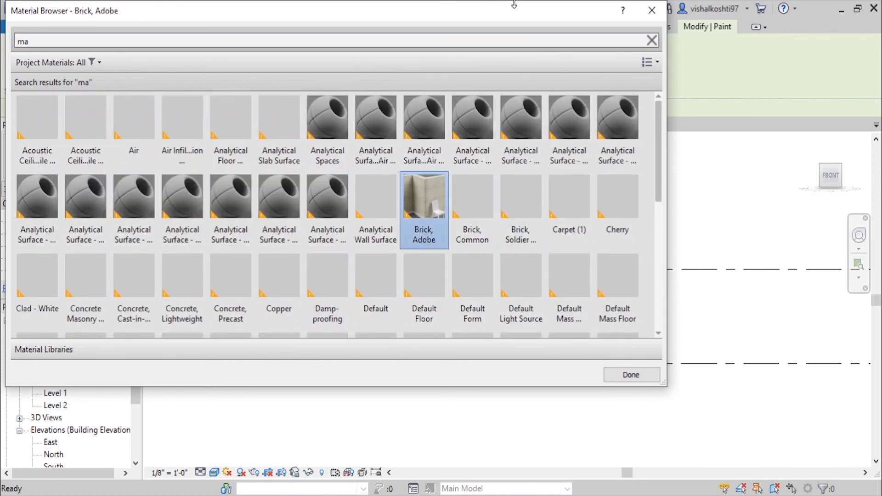
# Paint the wall's front face with Brick, Adobe, inspect the brick texture up close and close the paint material list
pyautogui.moveTo(552, 16); pyautogui.dragTo(273, 308)
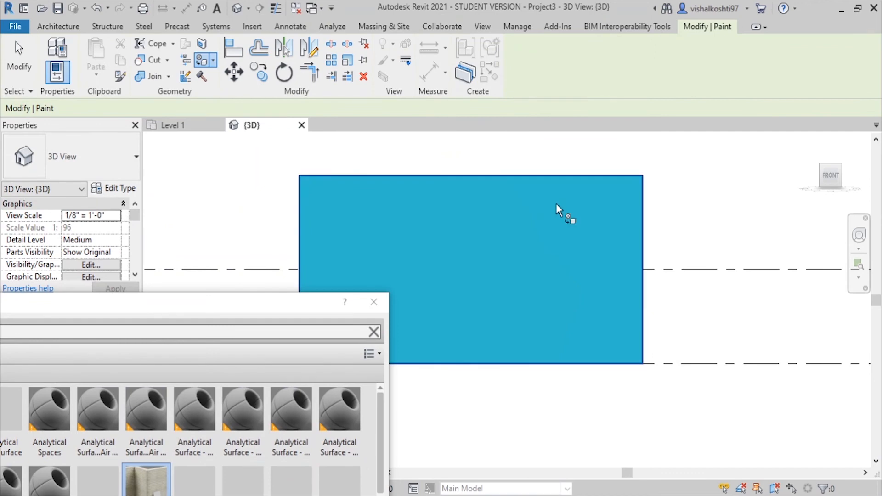
pyautogui.click(368, 217)
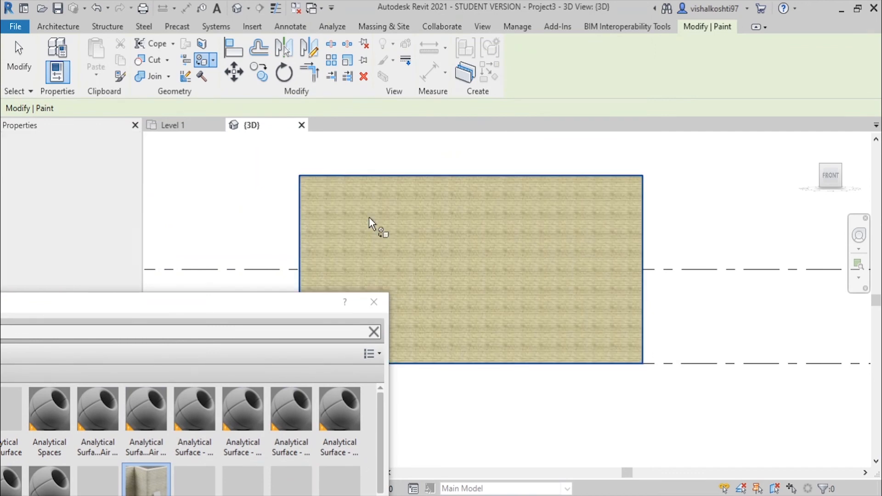
pyautogui.scroll(3, 326, 181)
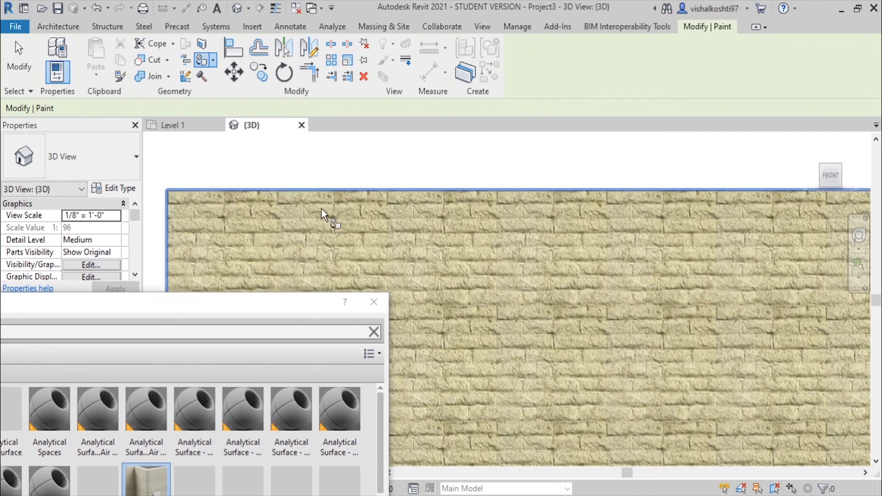
pyautogui.scroll(2, 321, 208)
pyautogui.click(371, 307)
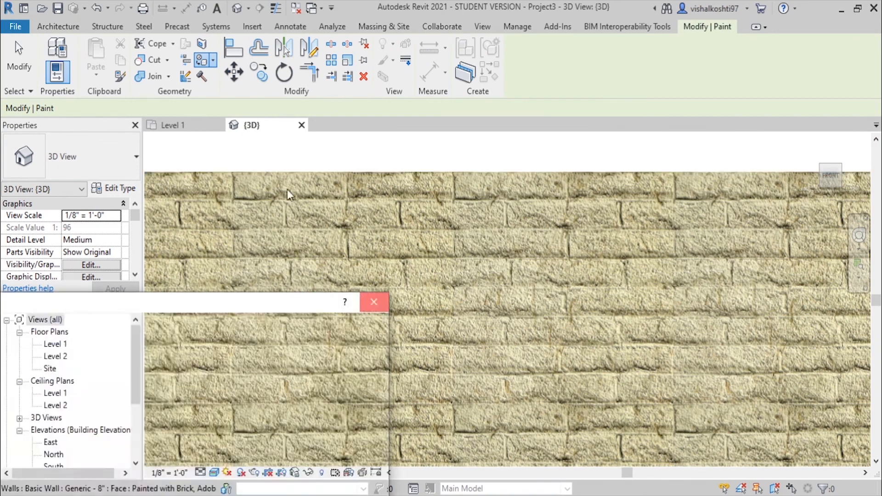
# Reopen the Brick, Adobe material's appearance settings and open its relief pattern image in the Texture Editor
pyautogui.click(518, 26)
pyautogui.click(68, 54)
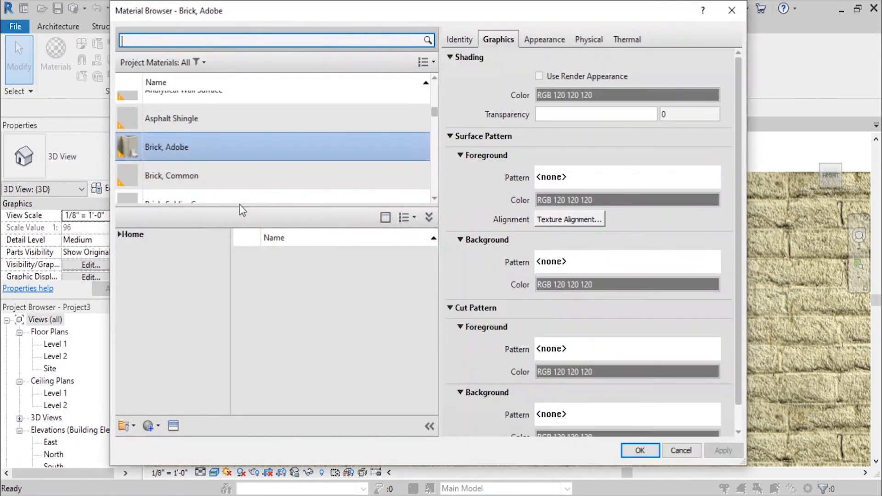
pyautogui.click(547, 39)
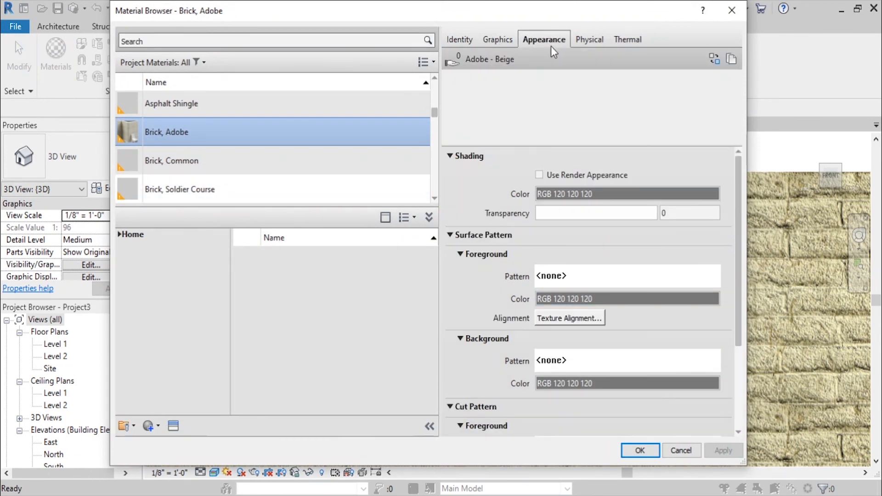
pyautogui.scroll(-1, 741, 327)
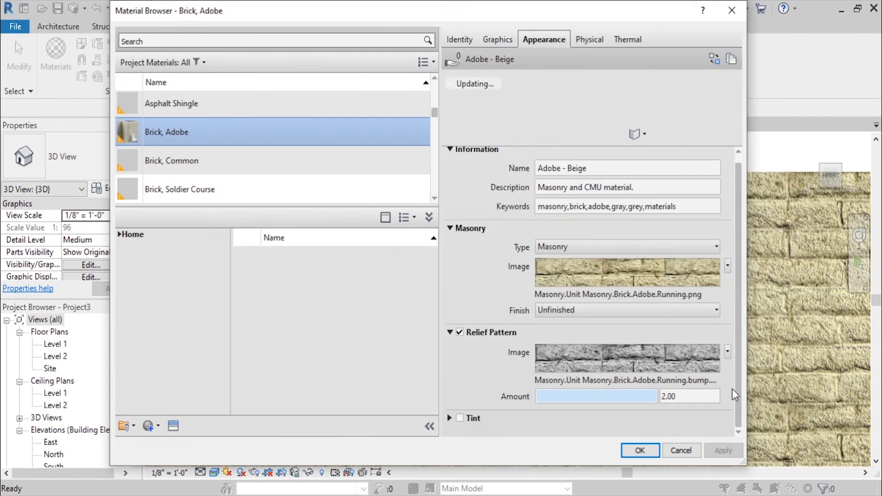
pyautogui.click(626, 358)
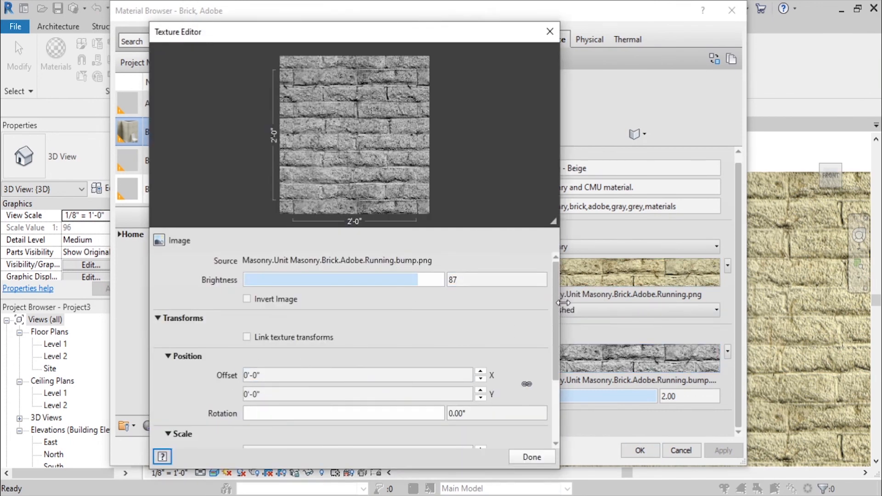
# Set the relief image's sample size to 4'-0" in width and height
pyautogui.moveTo(556, 302); pyautogui.dragTo(553, 367)
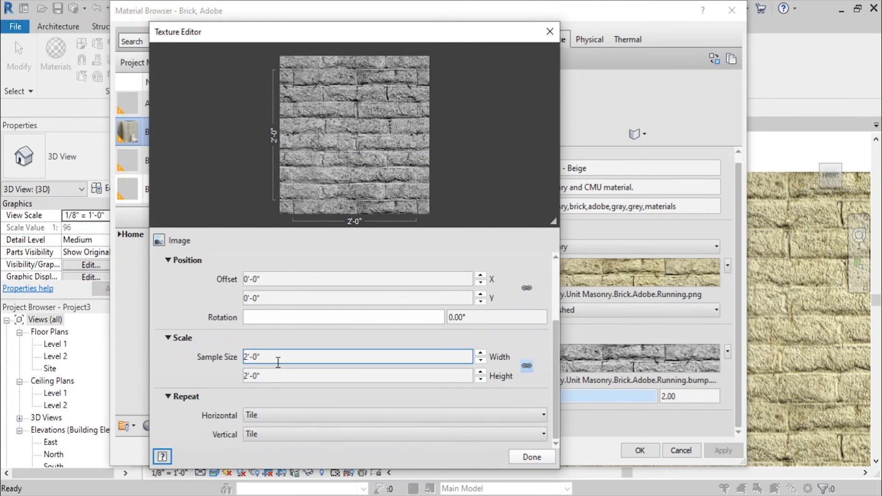
pyautogui.moveTo(278, 362); pyautogui.dragTo(233, 353)
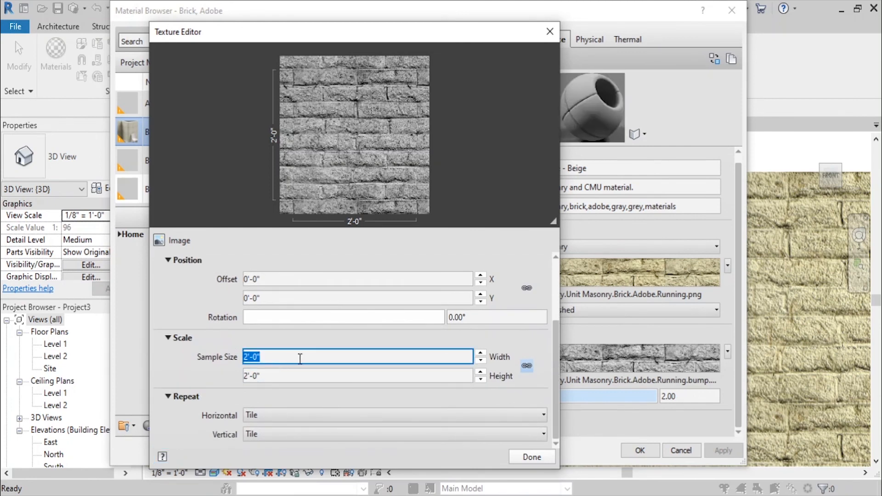
pyautogui.write('4')
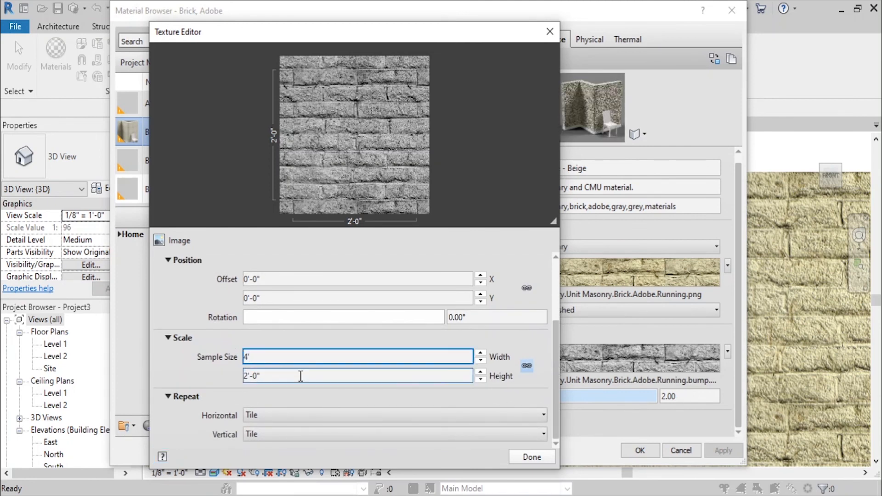
pyautogui.moveTo(280, 377); pyautogui.dragTo(241, 375)
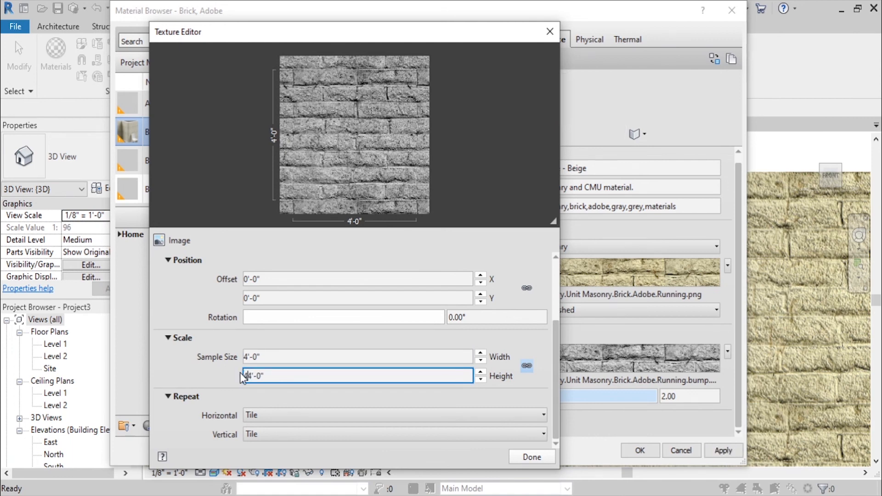
pyautogui.write('4')
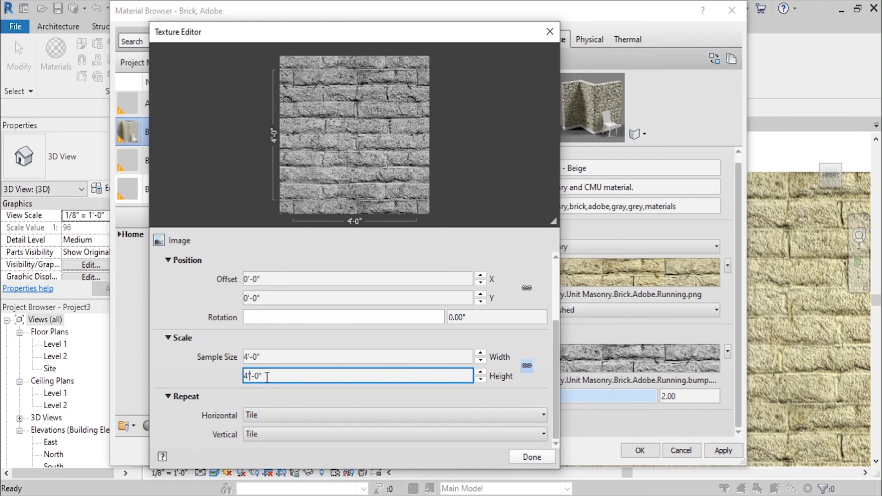
# Accept the relief image edits, check the enlarged appearance preview, and save the Brick, Adobe material changes
pyautogui.press('Right')
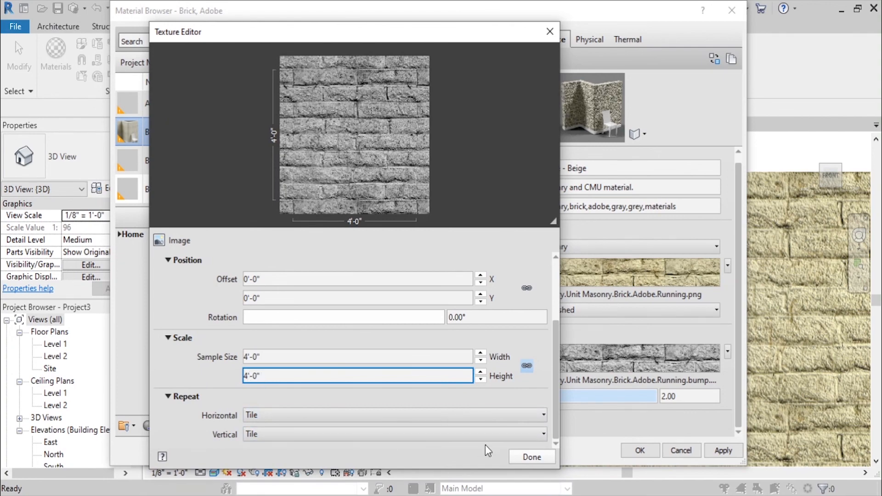
pyautogui.click(531, 457)
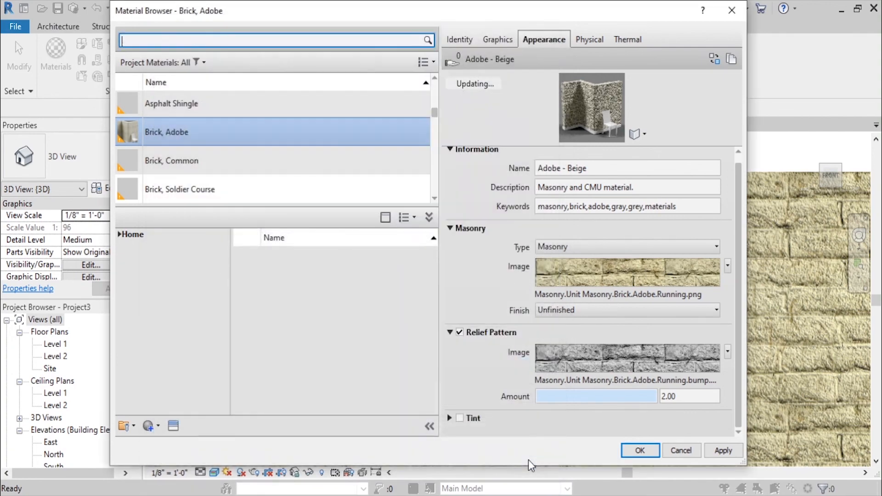
pyautogui.click(584, 145)
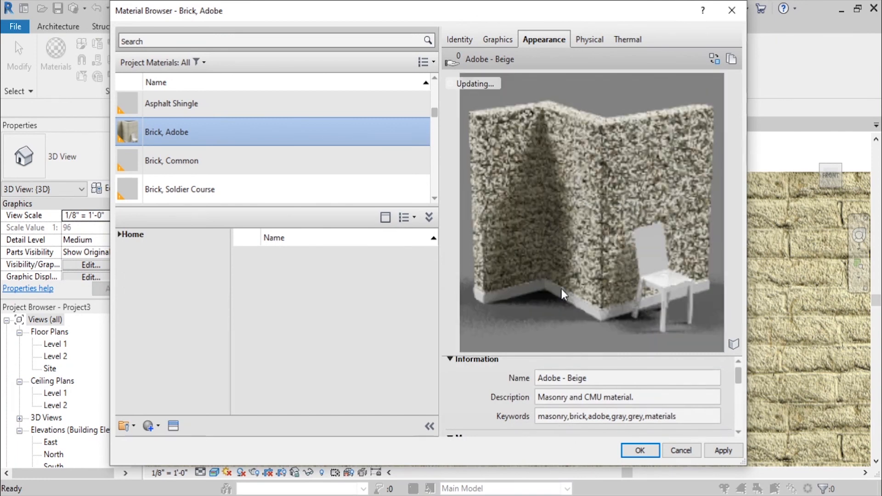
pyautogui.click(723, 450)
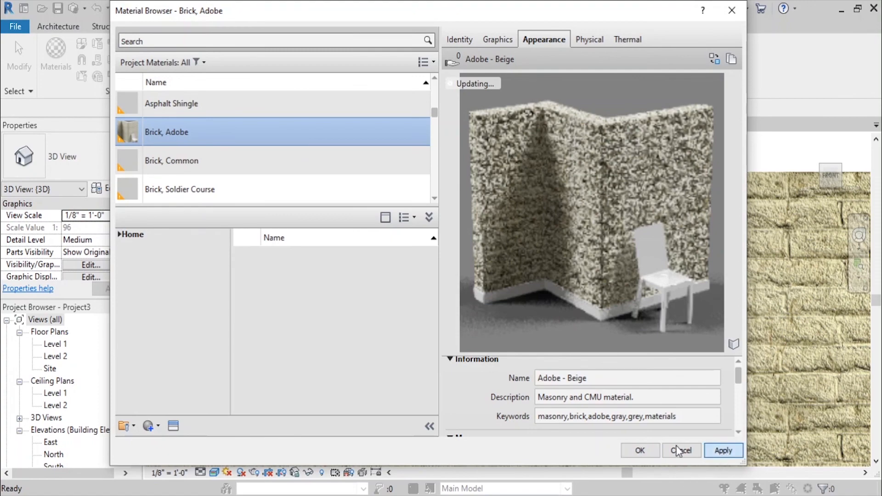
pyautogui.click(640, 451)
# Examine the updated brick texture and its relief on the wall's front face at different zoom levels
pyautogui.scroll(-5, 487, 200)
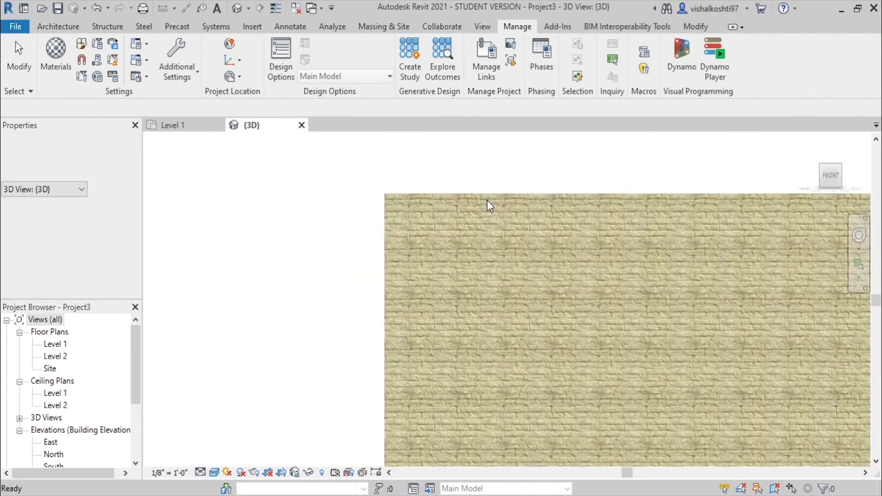
pyautogui.scroll(2, 486, 238)
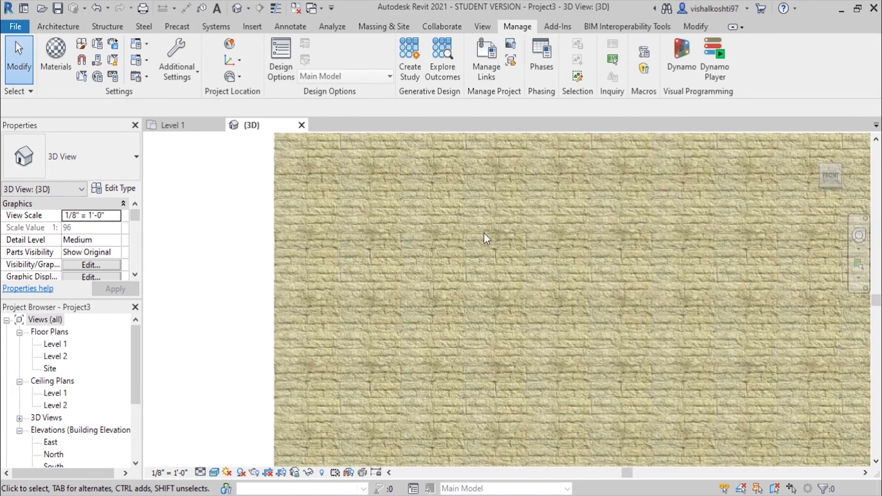
pyautogui.scroll(1, 387, 150)
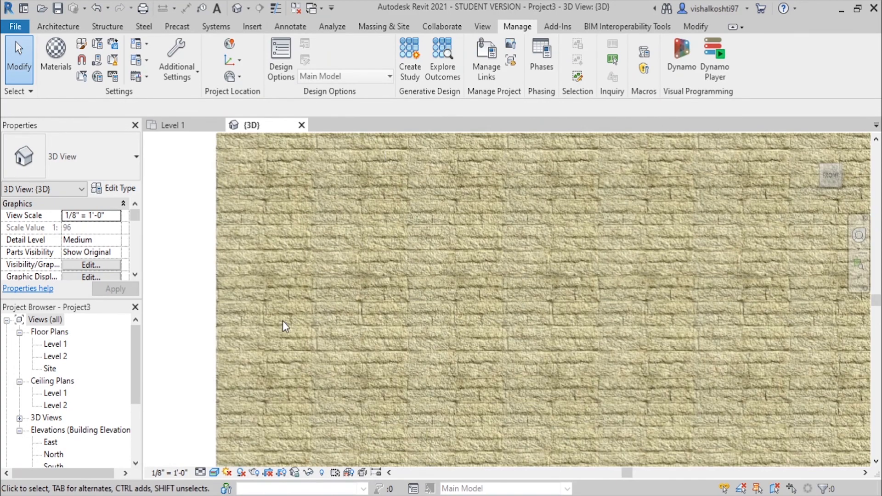
pyautogui.scroll(-1, 282, 320)
pyautogui.scroll(1, 360, 183)
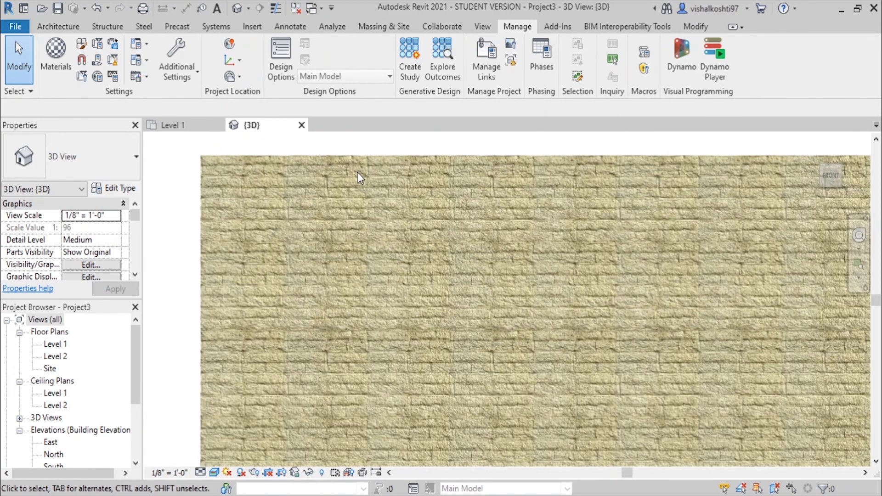